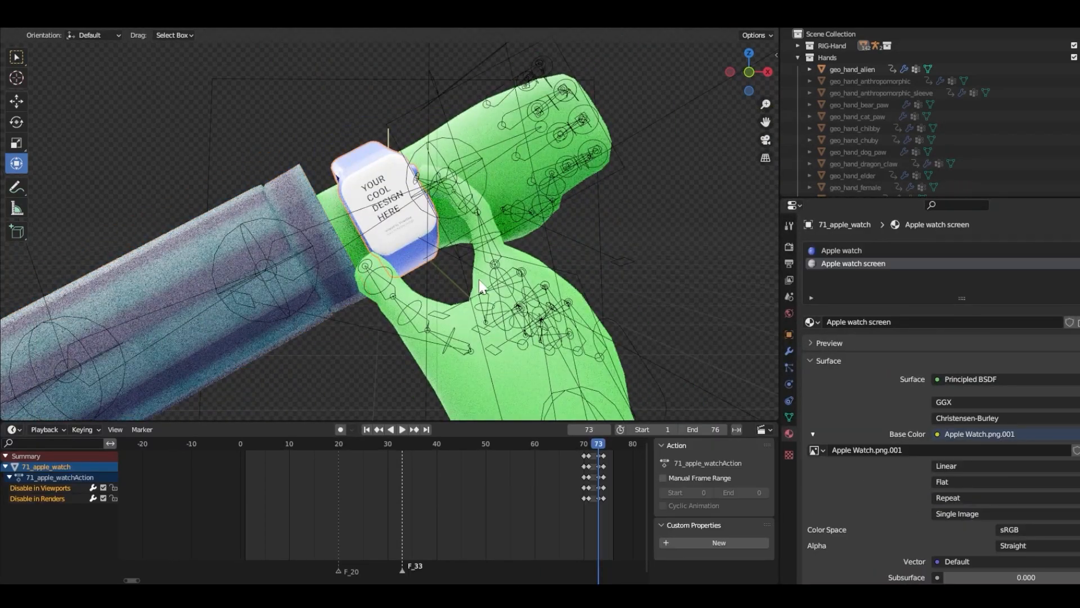
left_click_drag(481, 287, 278, 301)
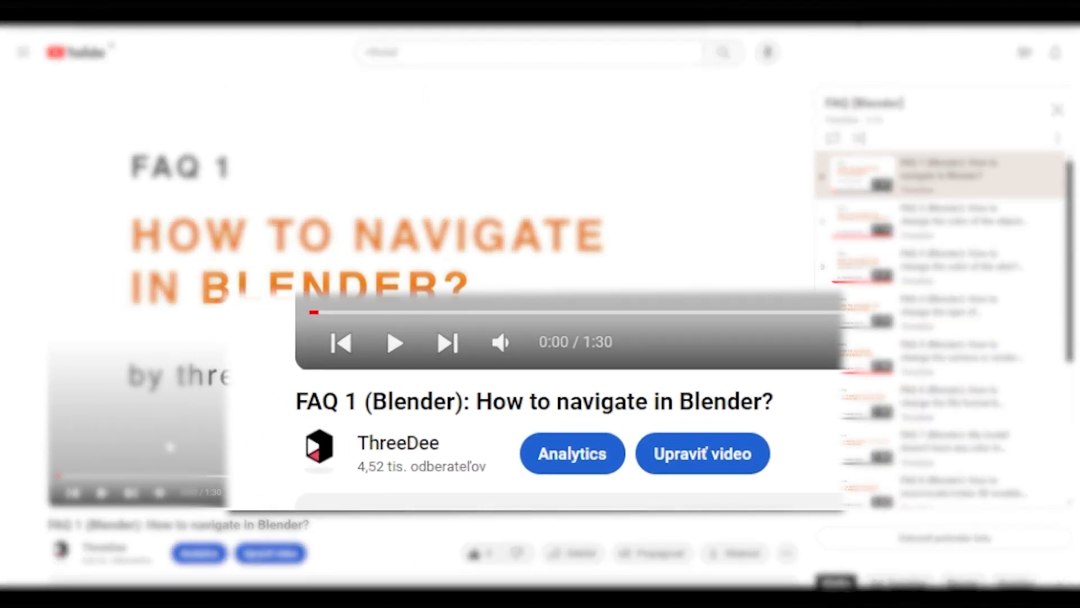
left_click_drag(299, 409, 365, 403)
scroll(338, 393, "down", 2)
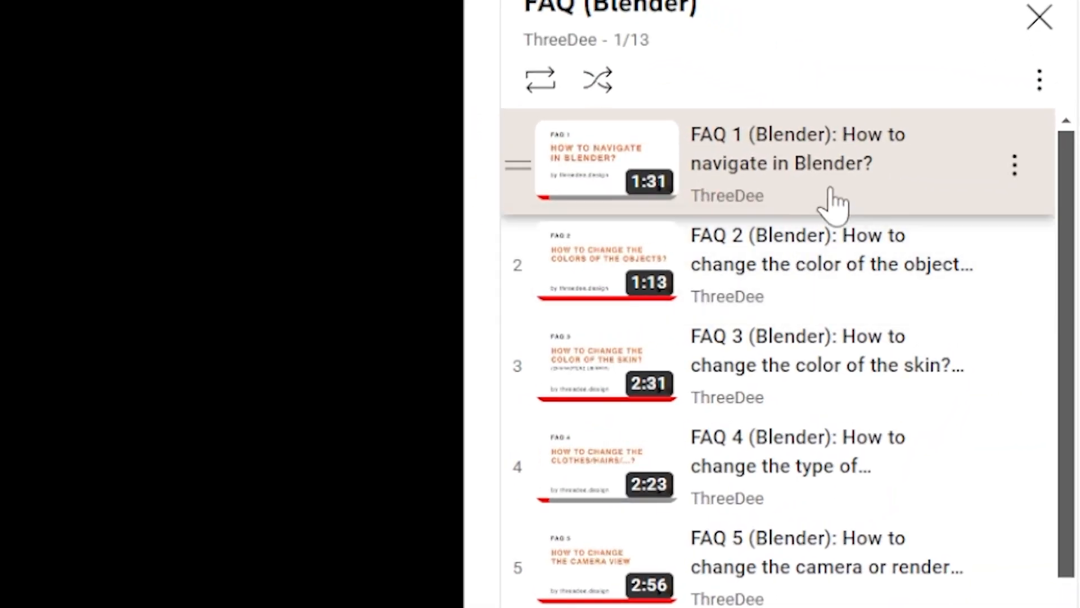
left_click(664, 276)
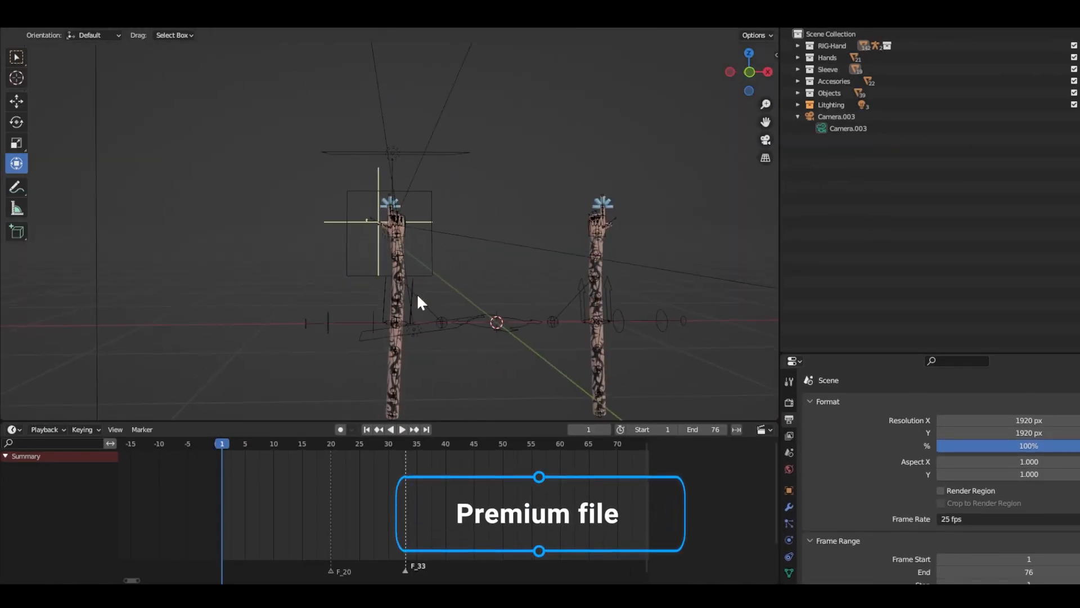
Step: Move the animation timeline to frame 24
scroll(417, 293, "up", 4)
left_click_drag(247, 445, 353, 445)
middle_click_drag(382, 298, 381, 298)
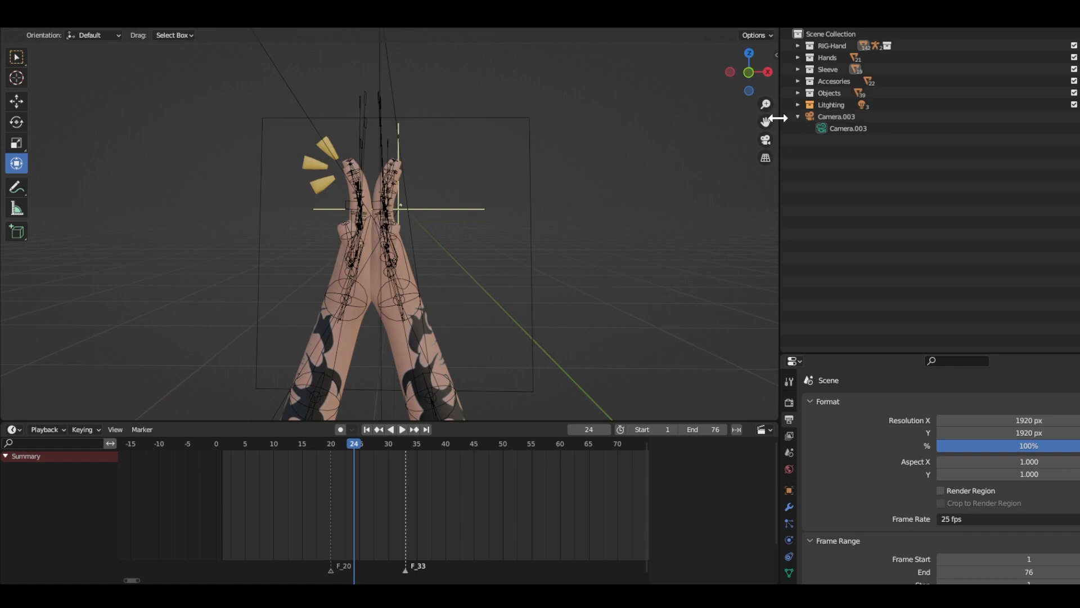
Step: Expand the Sleeve and Hands collections and make geo_hand_male visible
left_click(798, 69)
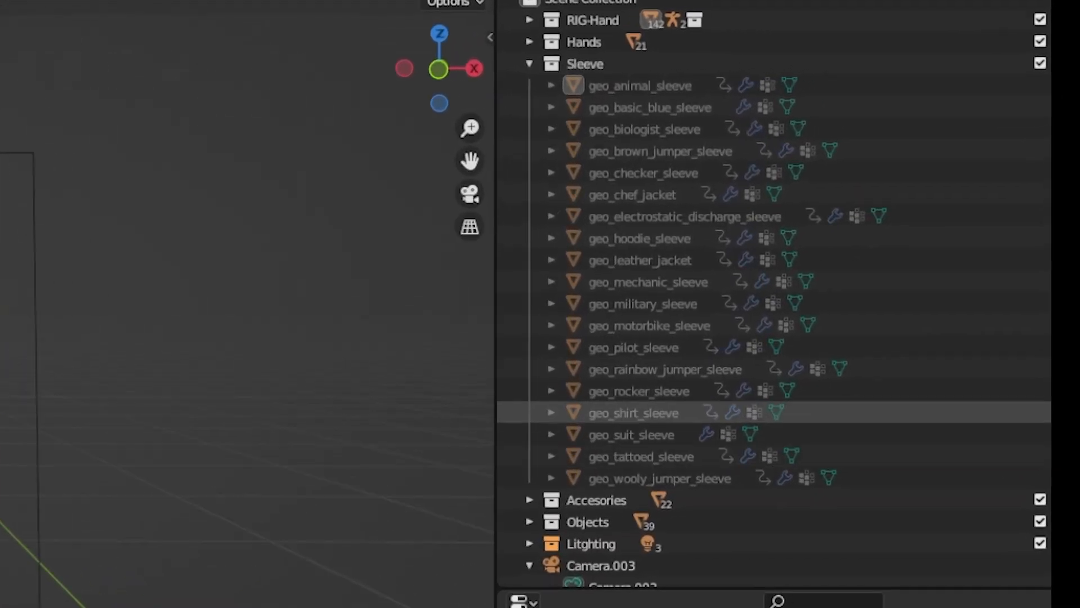
left_click(799, 57)
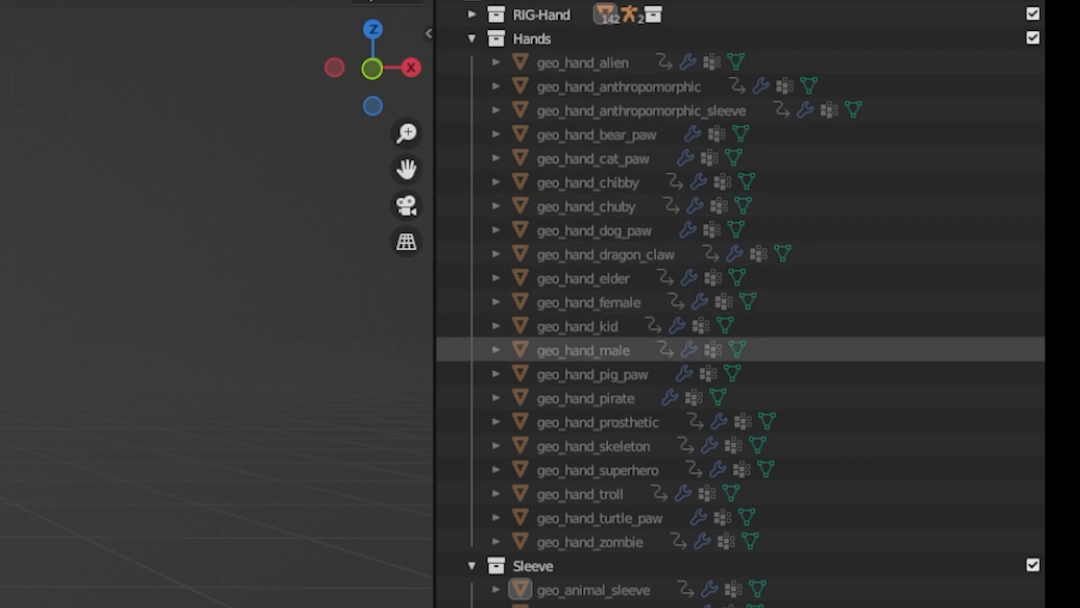
left_click(956, 350)
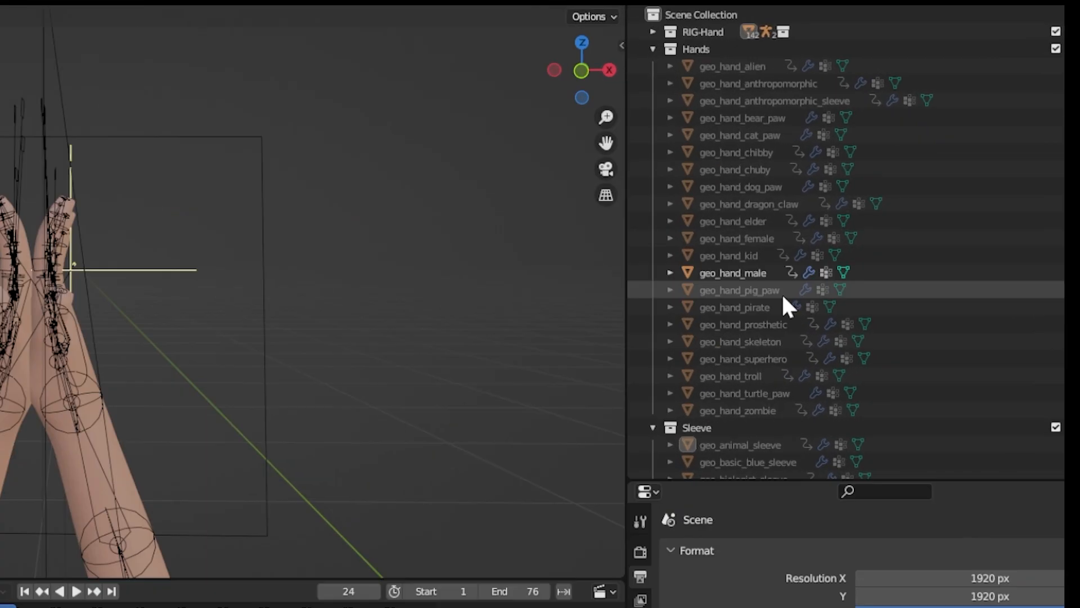
Step: Try geo_motorbike_sleeve and geo_chef_jacket on the arms in place of geo_pilot_sleeve
scroll(788, 306, "down", 10)
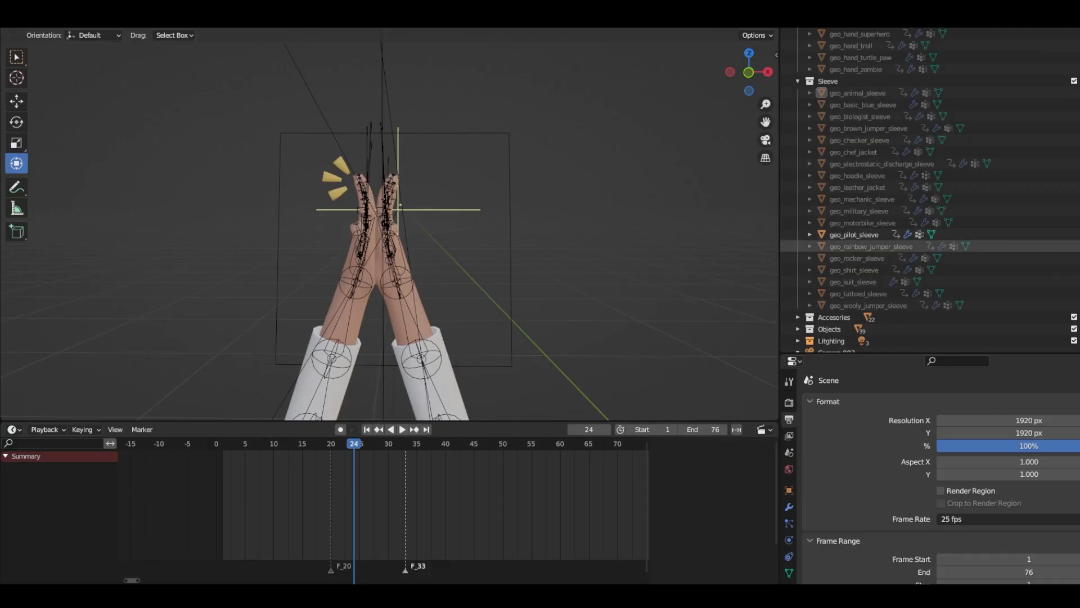
left_click(1056, 398)
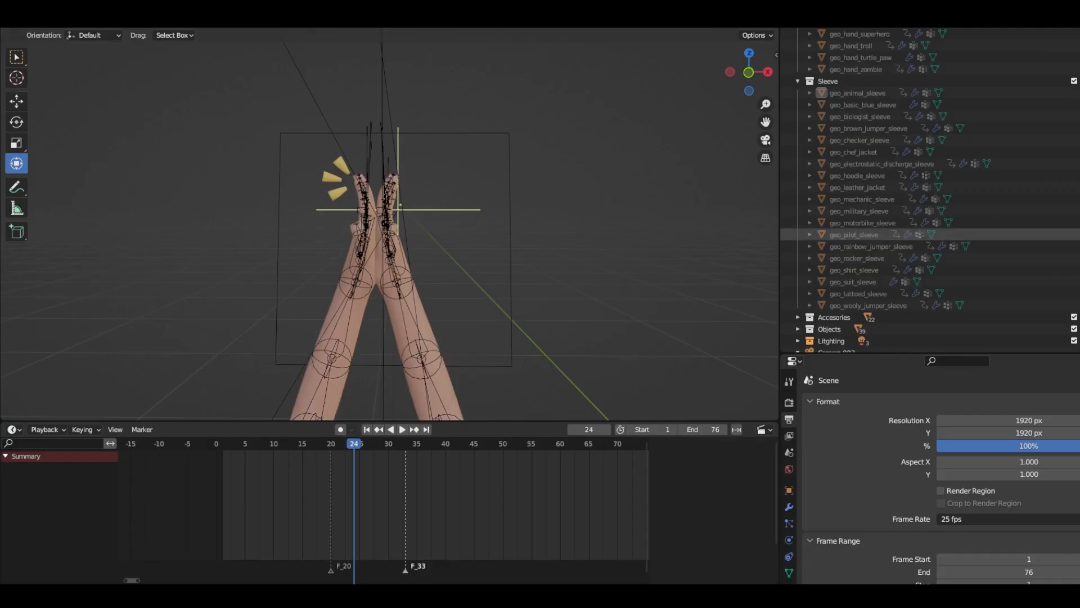
left_click(1055, 375)
middle_click_drag(493, 241, 507, 207)
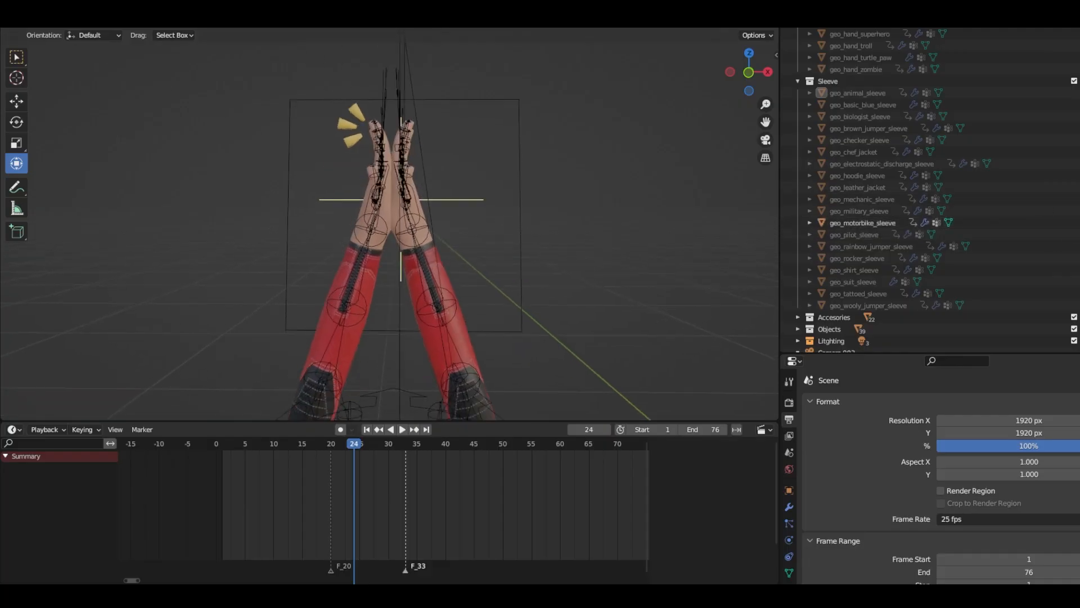
left_click(1078, 223)
left_click(1077, 152)
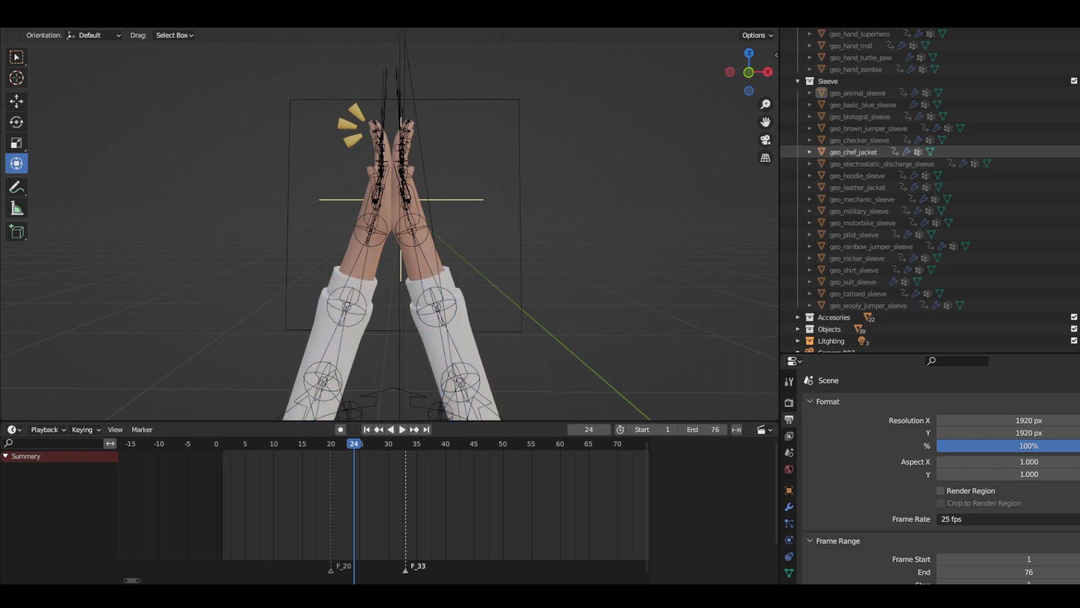
middle_click_drag(423, 235, 467, 228)
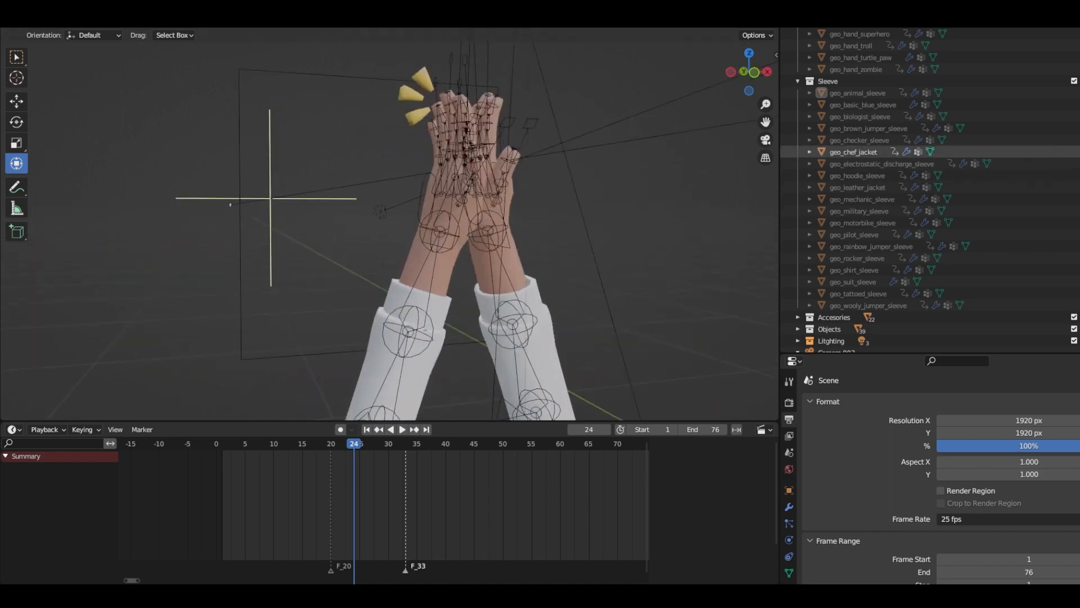
Step: Hide geo_chef_jacket and show geo_checker_sleeve on the arms
left_click(1078, 152)
left_click(1077, 140)
middle_click_drag(619, 248, 494, 239)
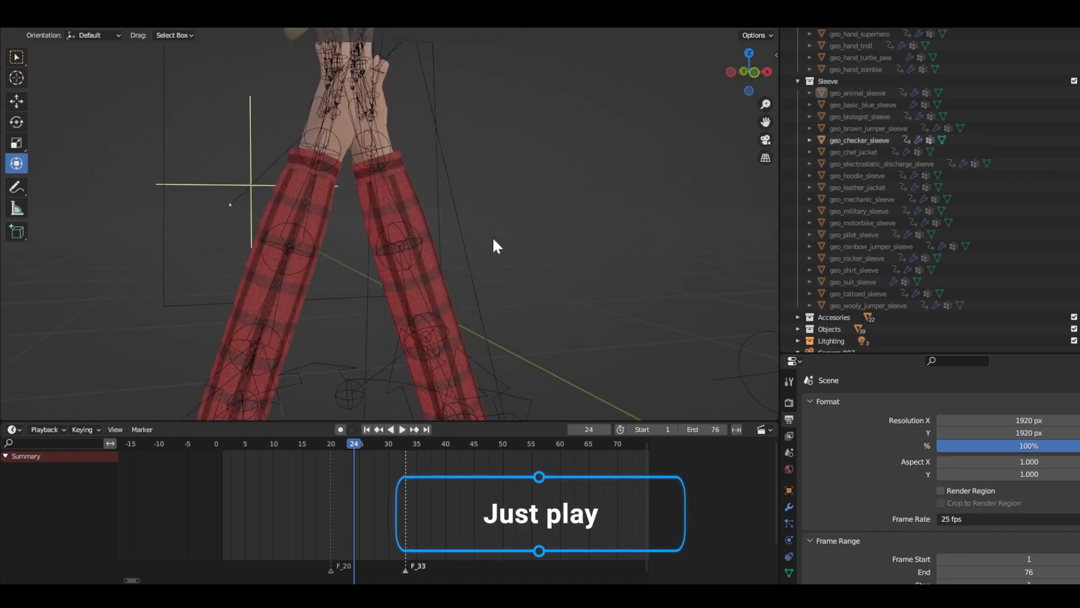
Step: Select the hand rig, enable auto keying and switch the rig to Pose Mode
middle_click_drag(446, 273, 380, 255)
left_click(380, 255)
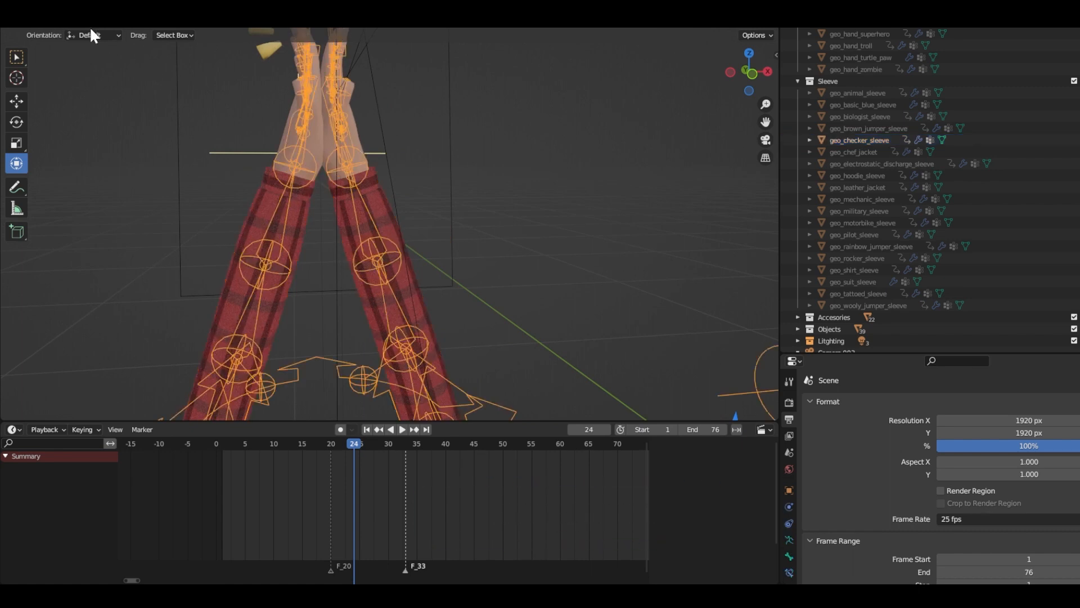
scroll(235, 93, "down", 2)
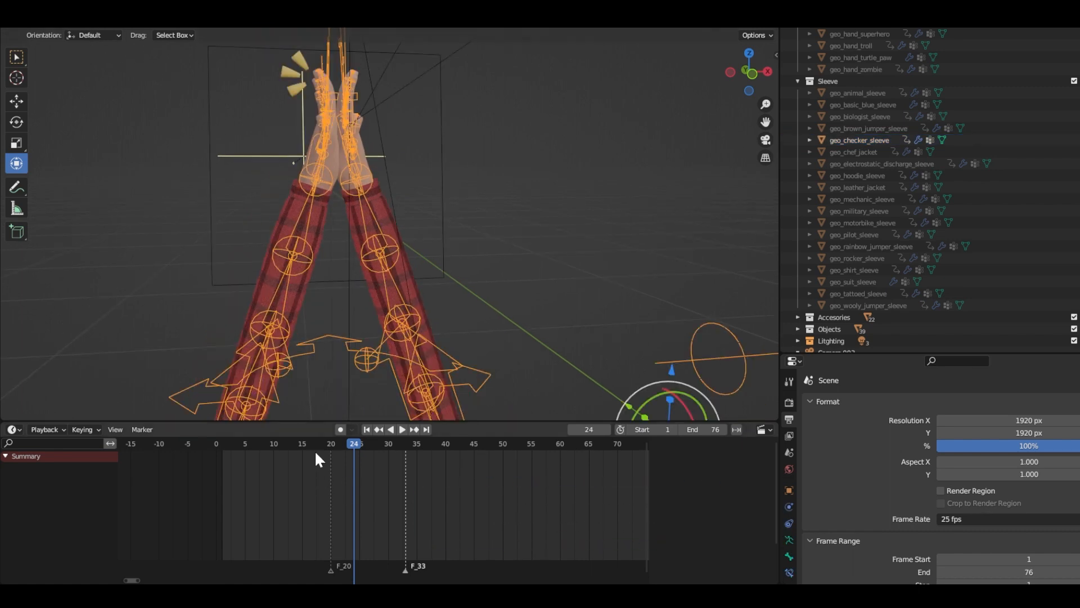
mouse_move(354, 444)
left_mouse_down()
mouse_move(228, 446)
mouse_move(362, 449)
mouse_move(353, 444)
left_mouse_up()
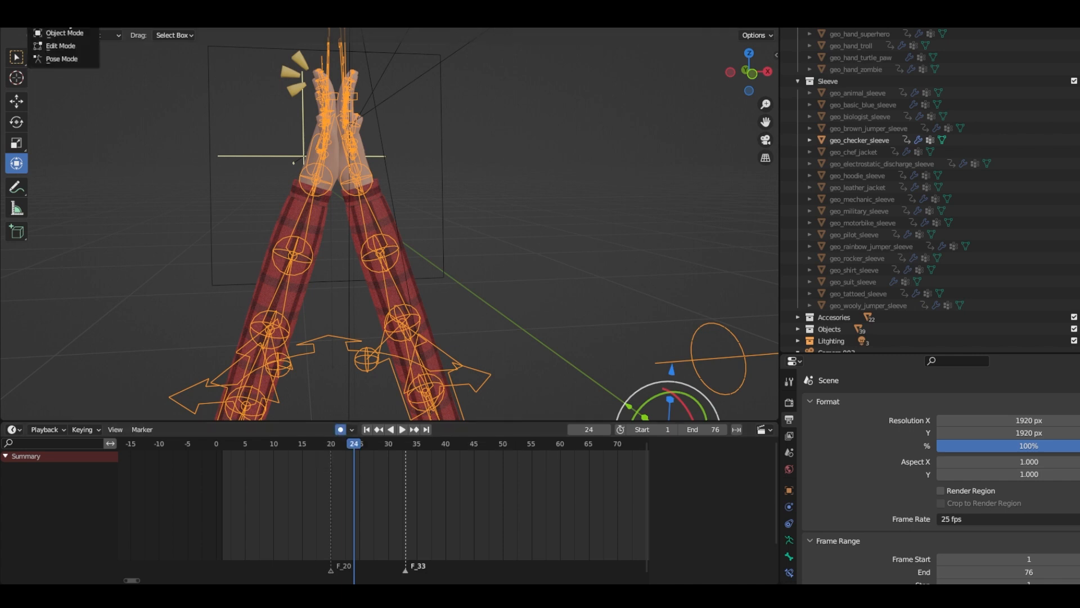
left_click(55, 64)
Step: Try moving the hand_tweak.R bone at the right wrist and undo the move
middle_click_drag(358, 119, 318, 232, "shift")
left_click(366, 221)
scroll(315, 237, "up", 2)
scroll(265, 244, "up", 2)
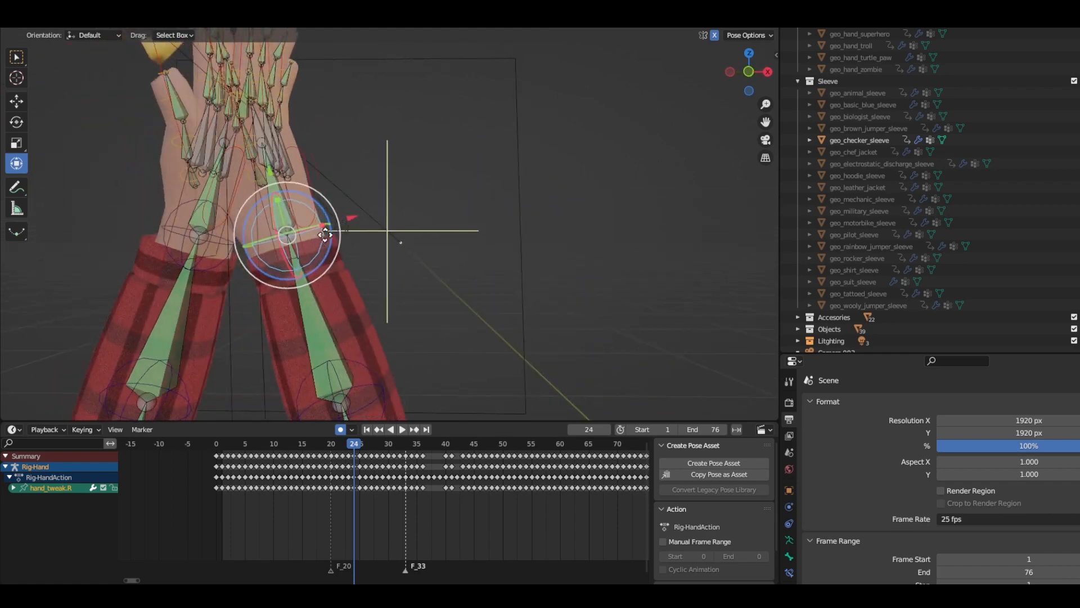
key("g")
left_click(363, 227)
key("ctrl+z")
Step: Try moving the Palm.R bone of the right hand and undo the move
left_click(307, 165)
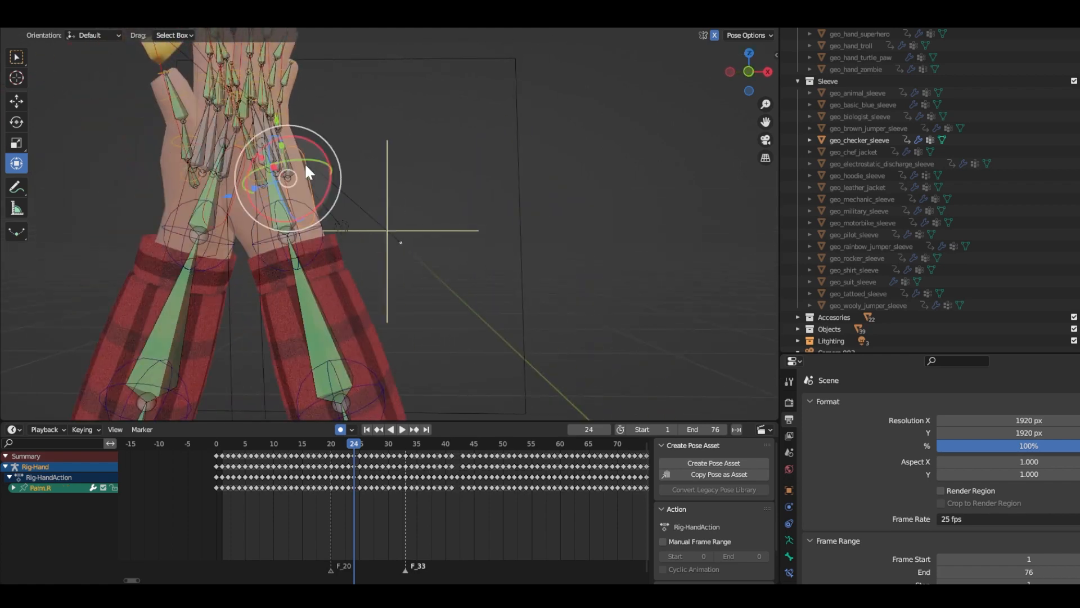
key("g")
left_click(333, 167)
key("ctrl+z")
Step: Turn off auto keying and keep the timeline at frame 24
middle_click_drag(303, 201, 388, 214)
scroll(392, 223, "down", 2)
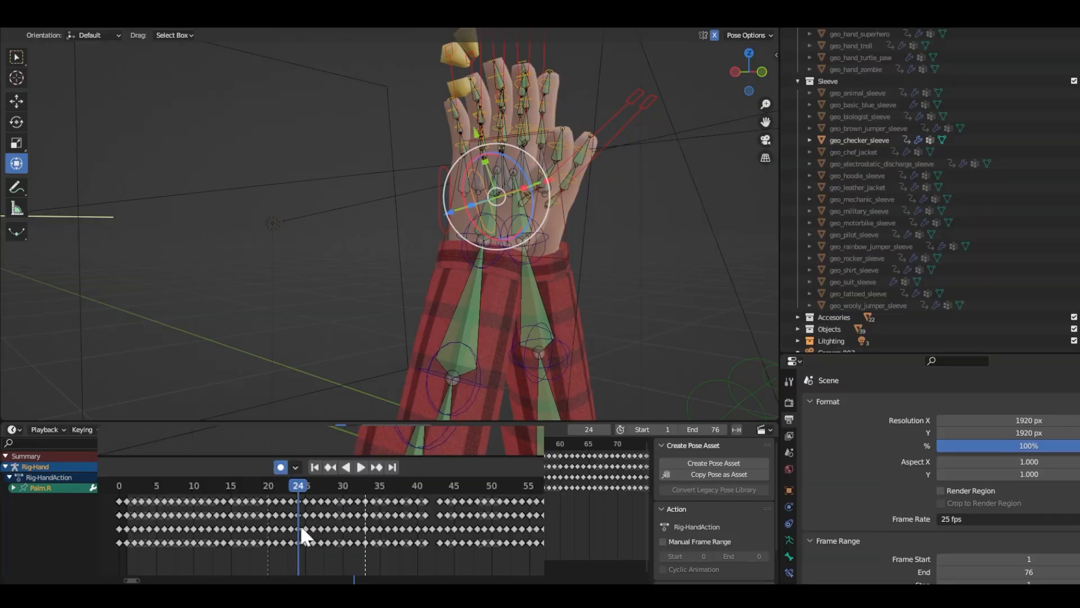
scroll(479, 218, "down", 2)
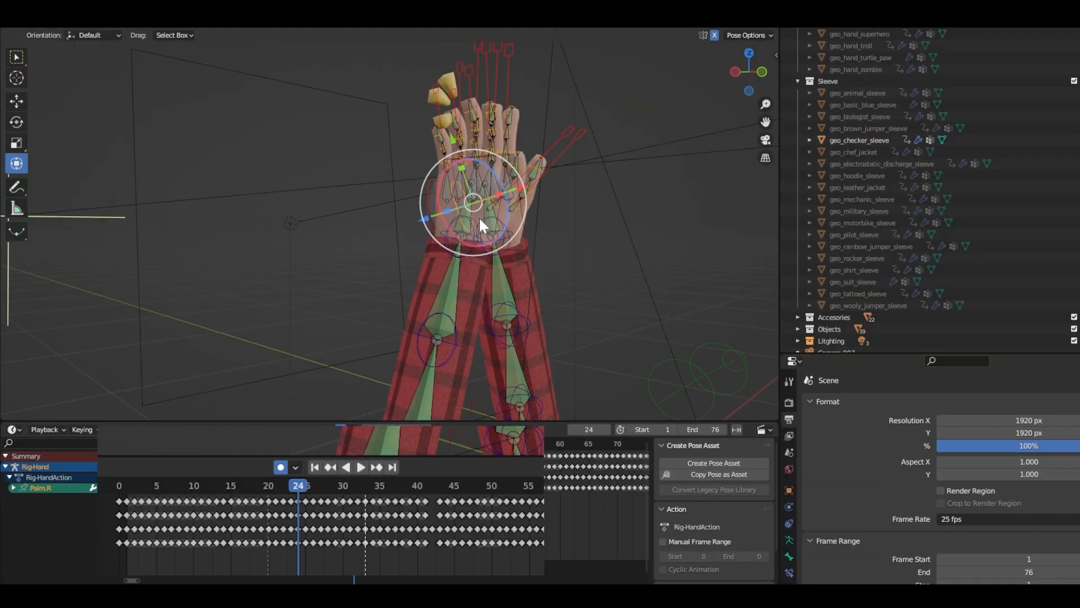
left_click(280, 469)
left_click_drag(280, 484, 298, 484)
middle_click_drag(497, 155, 436, 180)
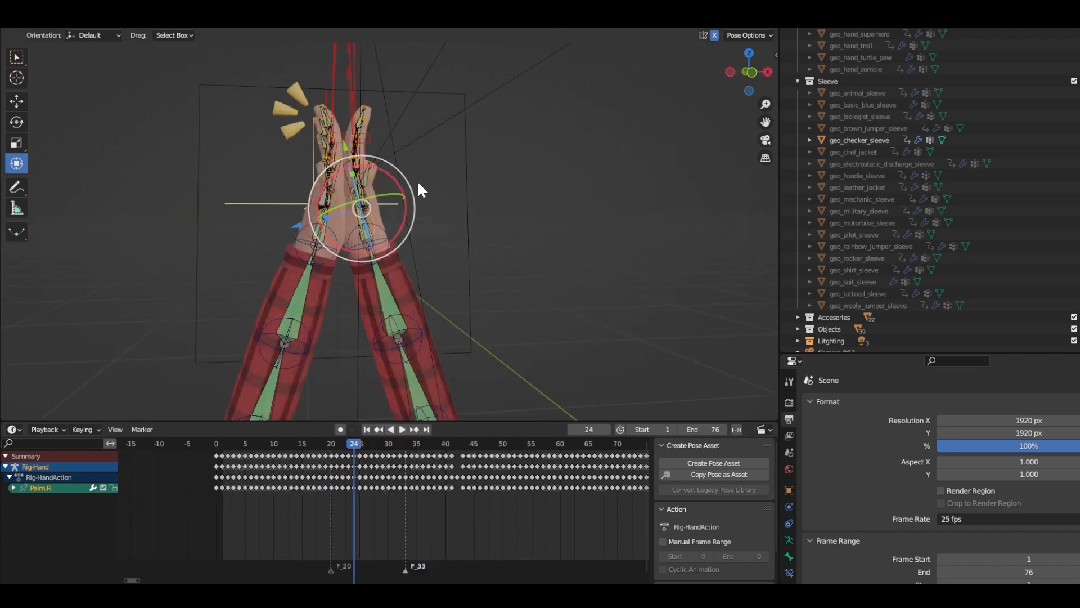
Step: Enlarge the properties editor and display the Rig-Hand armature's object data properties
left_click_drag(832, 353, 832, 114)
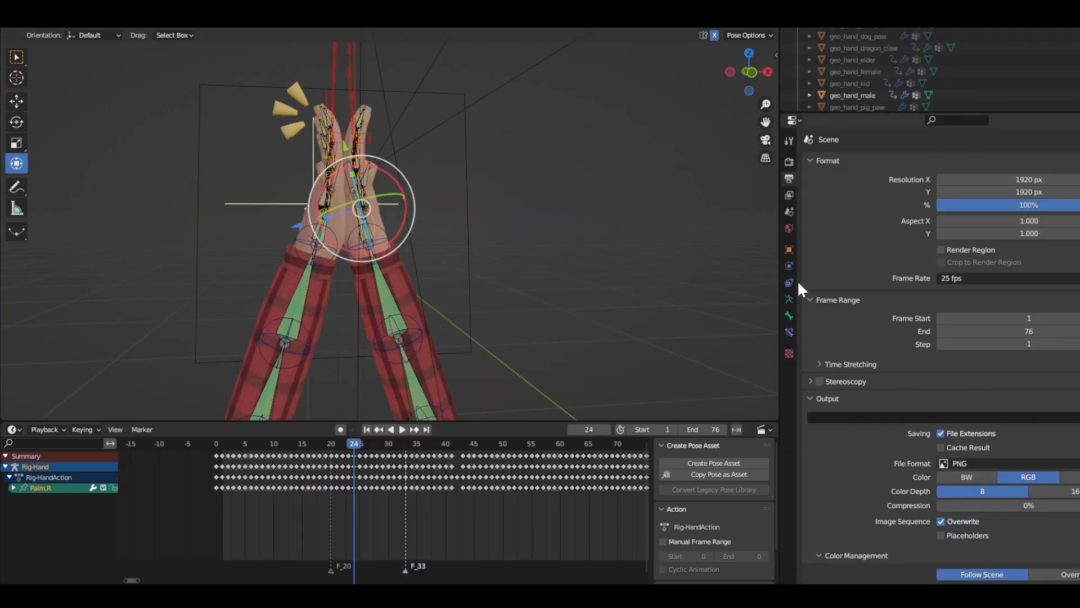
left_click(789, 298)
scroll(376, 265, "down", 1)
mouse_move(376, 265)
middle_mouse_down()
mouse_move(437, 262)
mouse_move(383, 284)
middle_mouse_up()
scroll(437, 262, "up", 2)
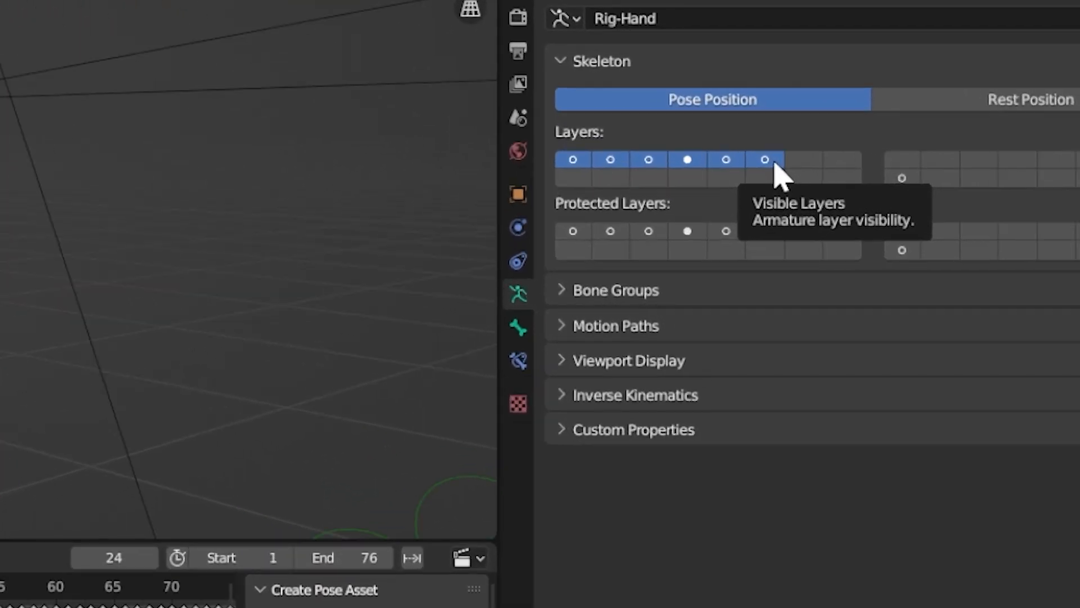
Step: Hide the fourth to sixth visible armature layers of Rig-Hand and show them again
left_click(775, 163, "shift")
left_click(688, 162, "shift")
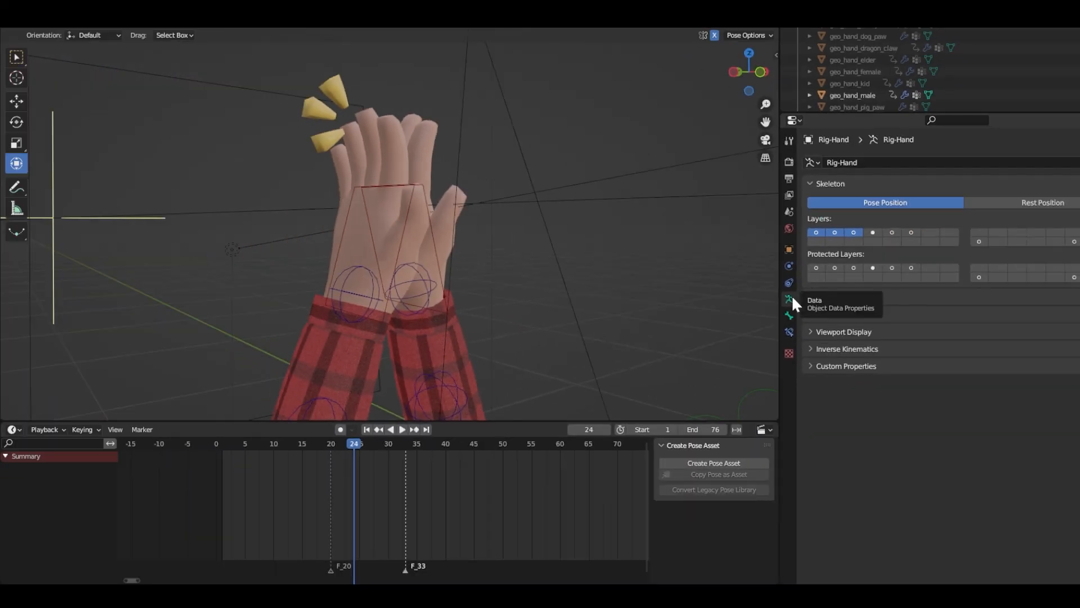
left_click(874, 233, "shift")
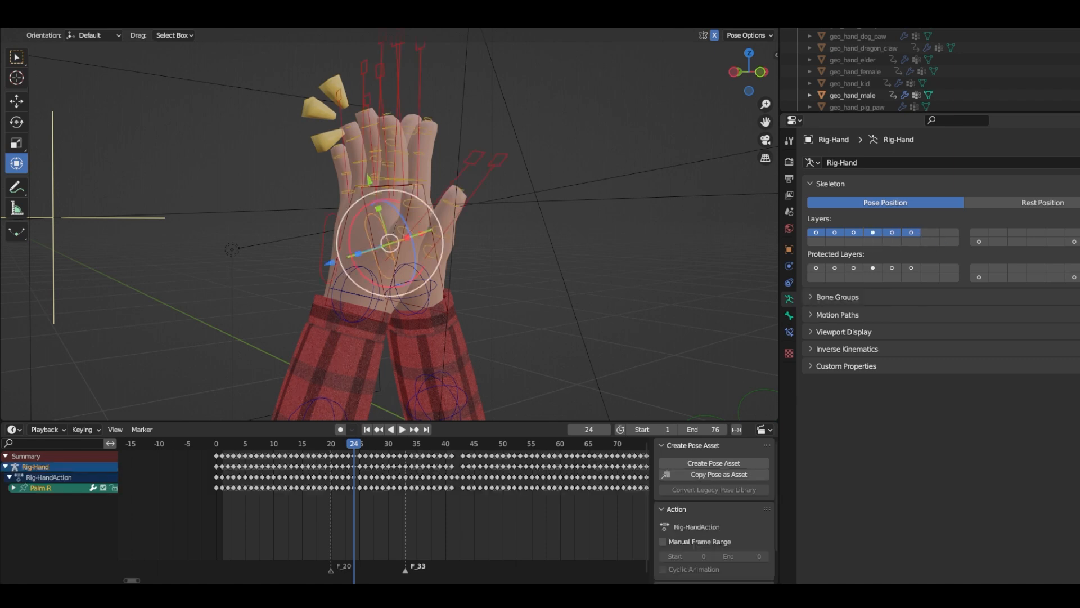
left_click(1074, 241, "shift")
left_click(1074, 241, "shift")
Step: Display the rig's item properties in the viewport sidebar and select the control bones of both hands together
left_click(776, 55)
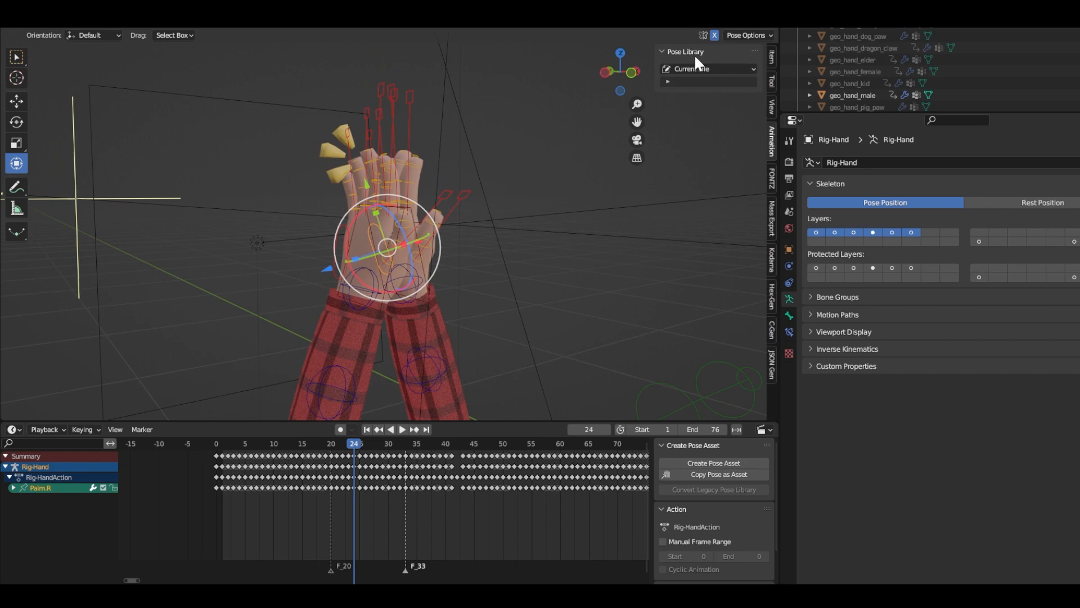
left_click(772, 56)
scroll(408, 205, "down", 3)
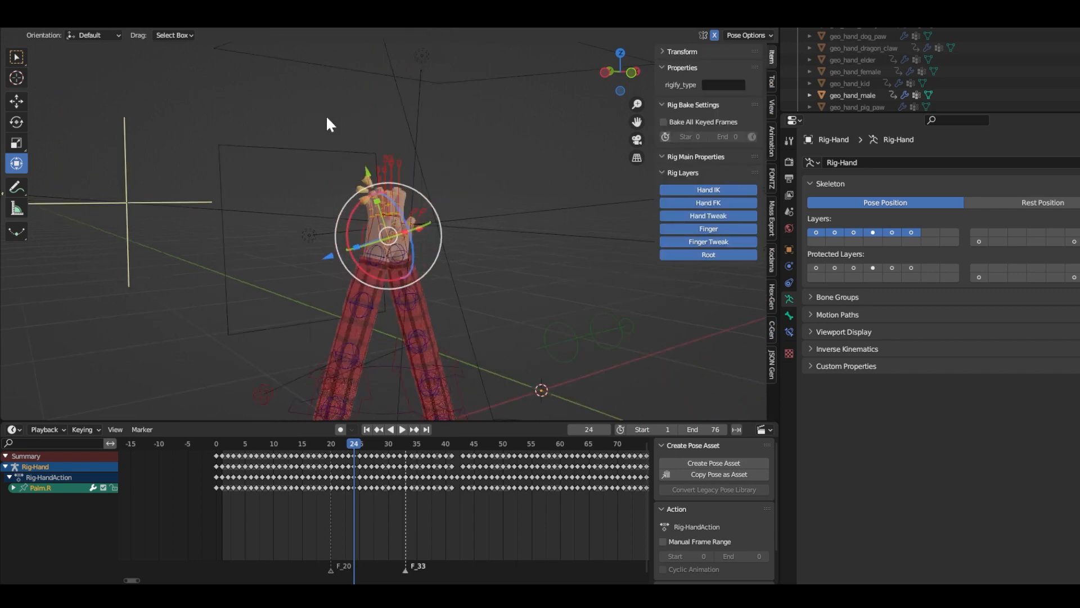
left_click_drag(286, 90, 512, 442)
Step: Examine the rig's main properties for both hands and the available rig layers
scroll(436, 238, "down", 2)
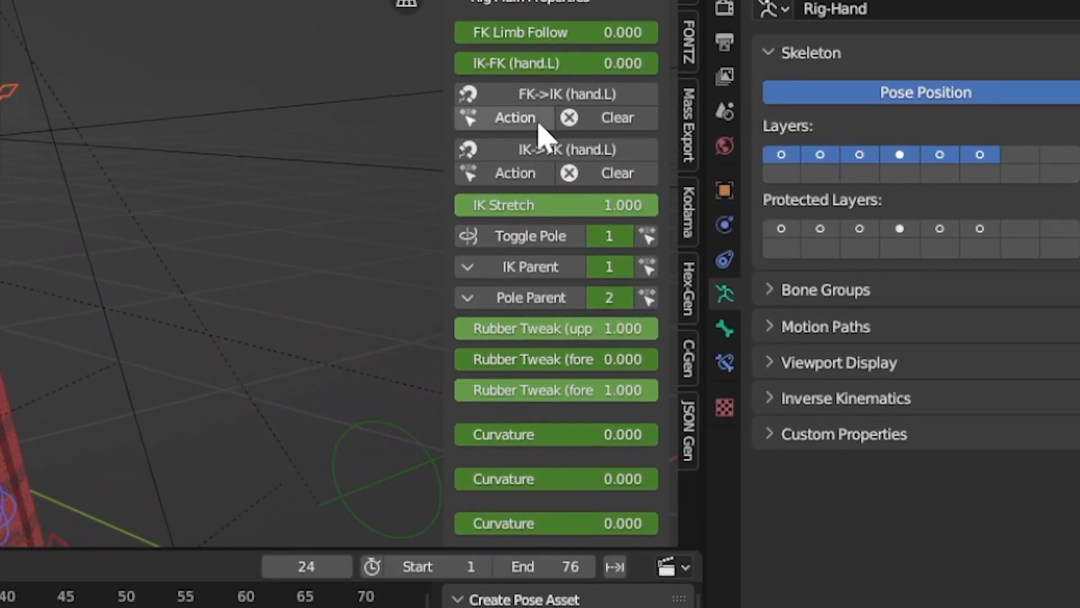
scroll(569, 168, "down", 15)
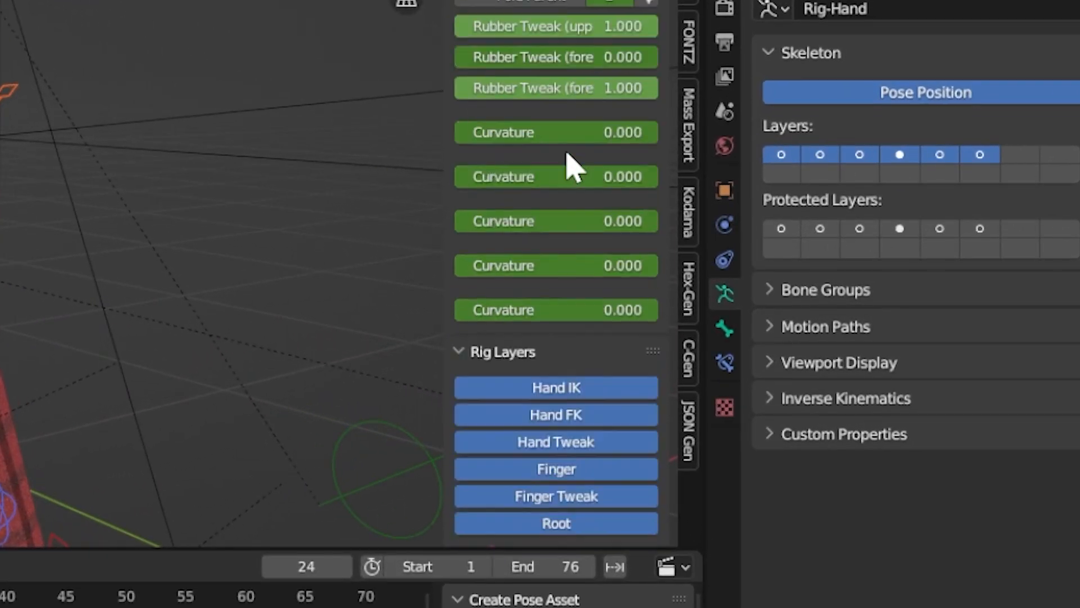
left_click(556, 389)
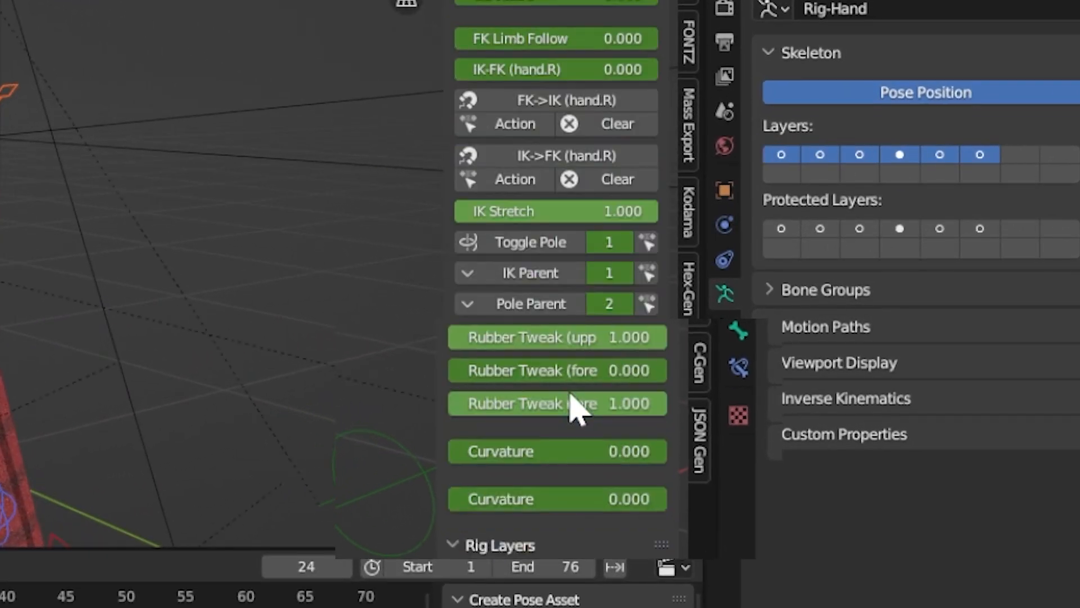
left_click(580, 413)
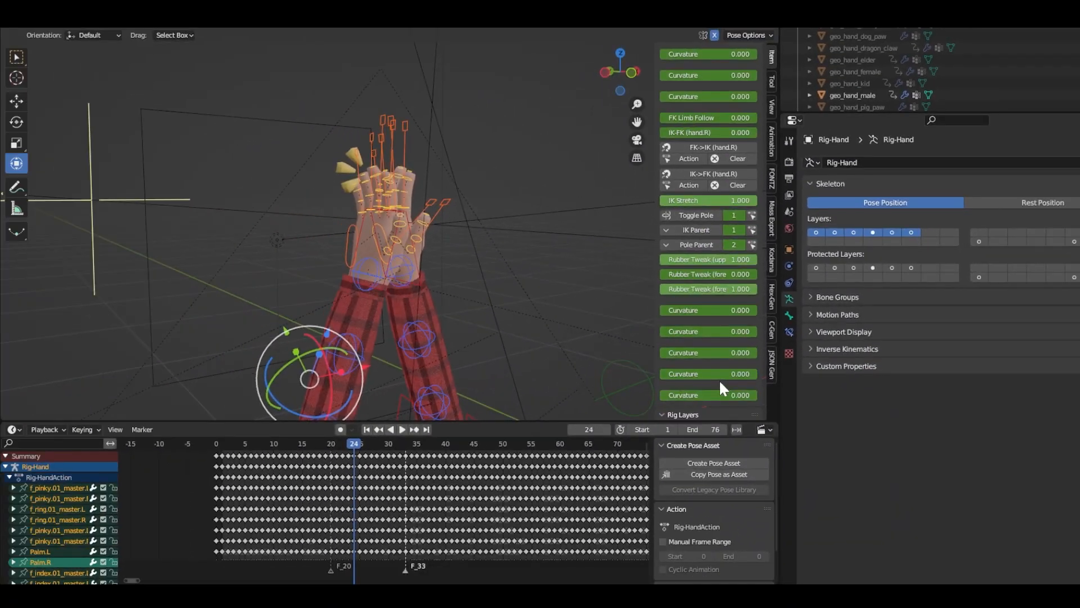
Step: Set the IK-FK (hand.R) property to 0.000
middle_click_drag(552, 263, 646, 300)
scroll(744, 220, "up", 5)
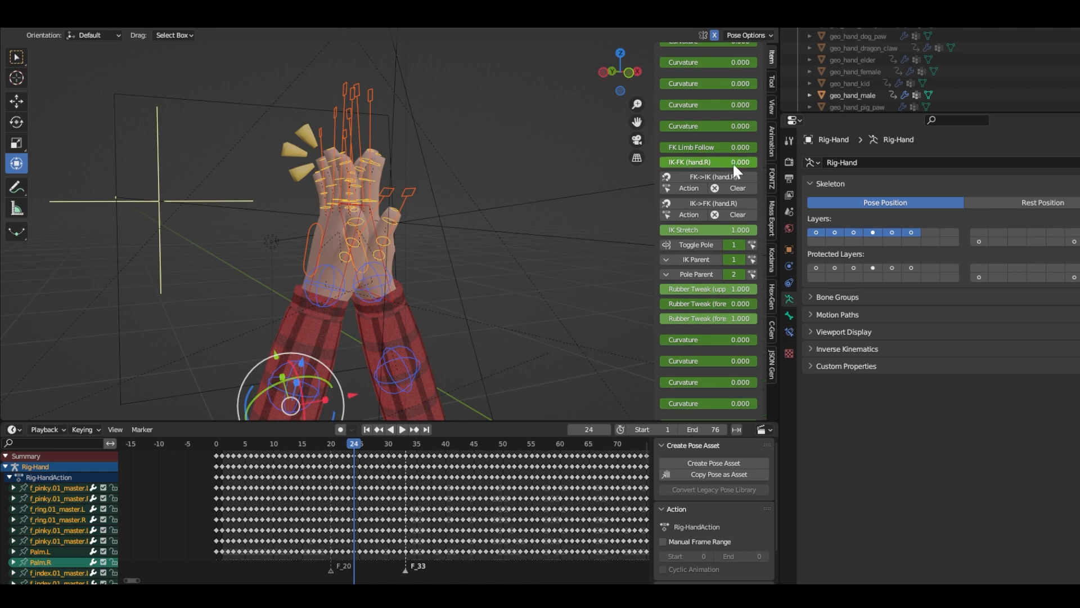
mouse_move(670, 162)
left_mouse_down()
mouse_move(756, 162)
mouse_move(661, 162)
left_mouse_up()
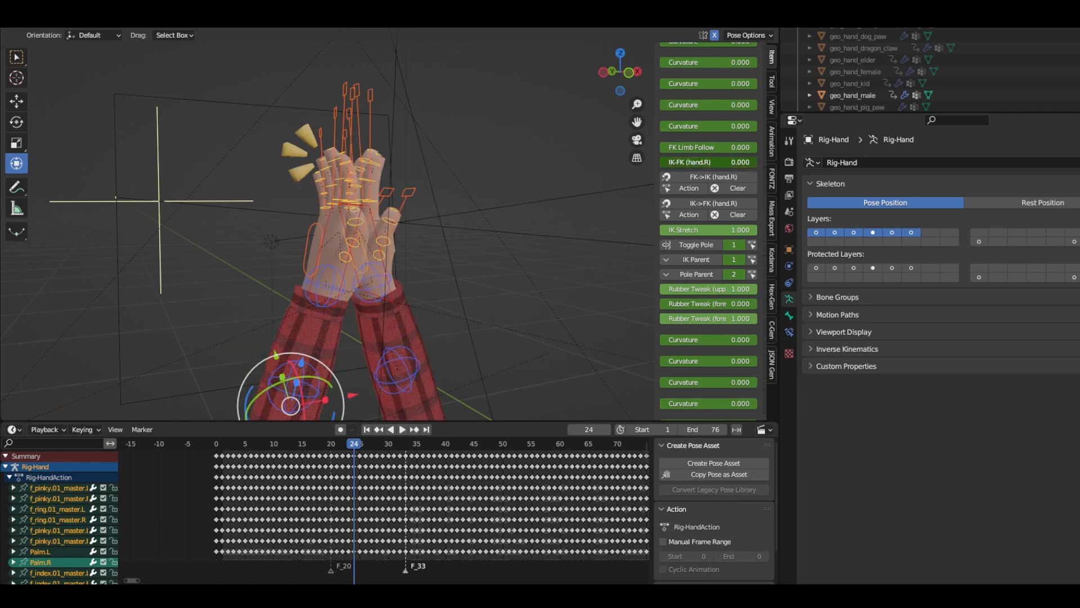
Step: Move the hand_ik.R control about 0.103 m in X, -0.042 m in Y and -0.005 m in Z with X-axis mirroring on
left_click(389, 291)
middle_click_drag(389, 290, 415, 287)
key("g")
left_click(436, 288)
middle_click_drag(415, 287, 478, 225, "shift")
Step: Turn off X-axis mirroring, try moving the hand_ik.R control on its own and undo the move
left_click(715, 37)
key("g")
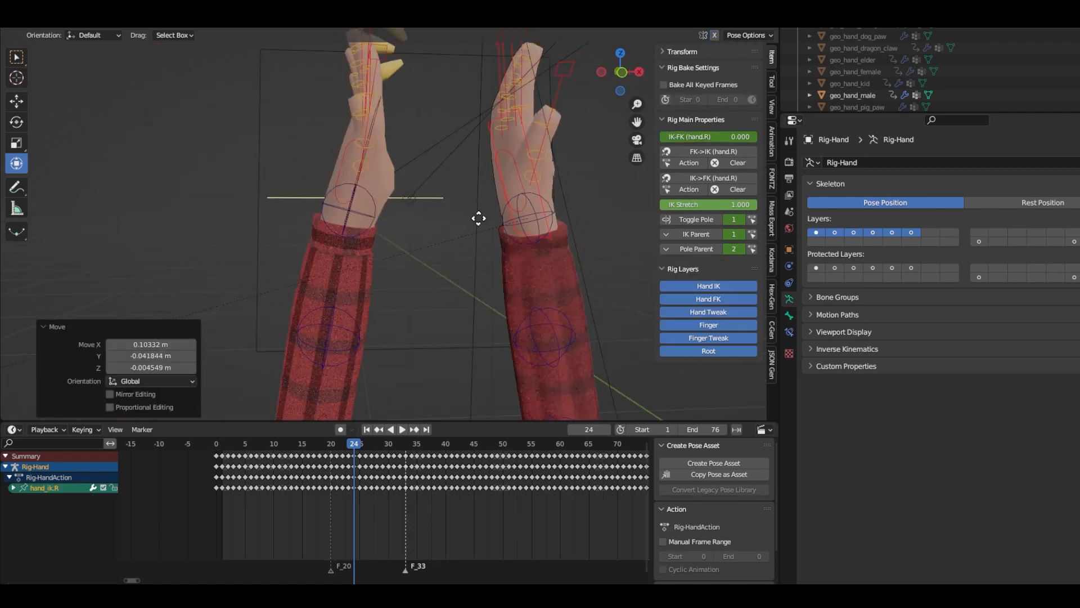
left_click(553, 183)
key("ctrl+z")
Step: Turn on X-axis mirroring and move both hands together and apart with hand_ik.R, ending with a move of about 0.036 m in X
left_click(714, 35)
key("g")
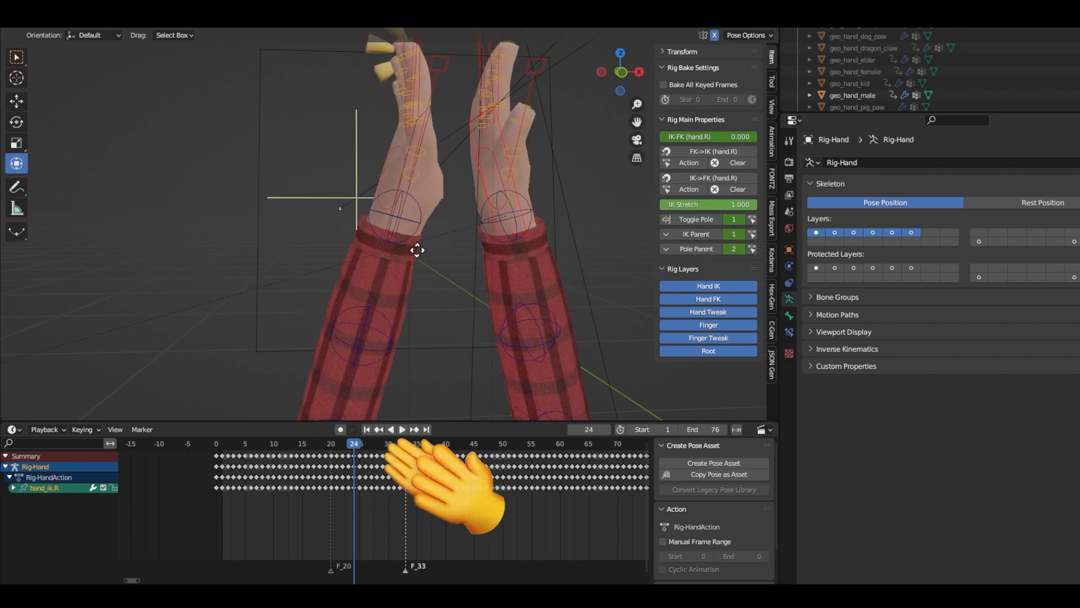
left_click(433, 242)
key("g")
left_click(445, 242)
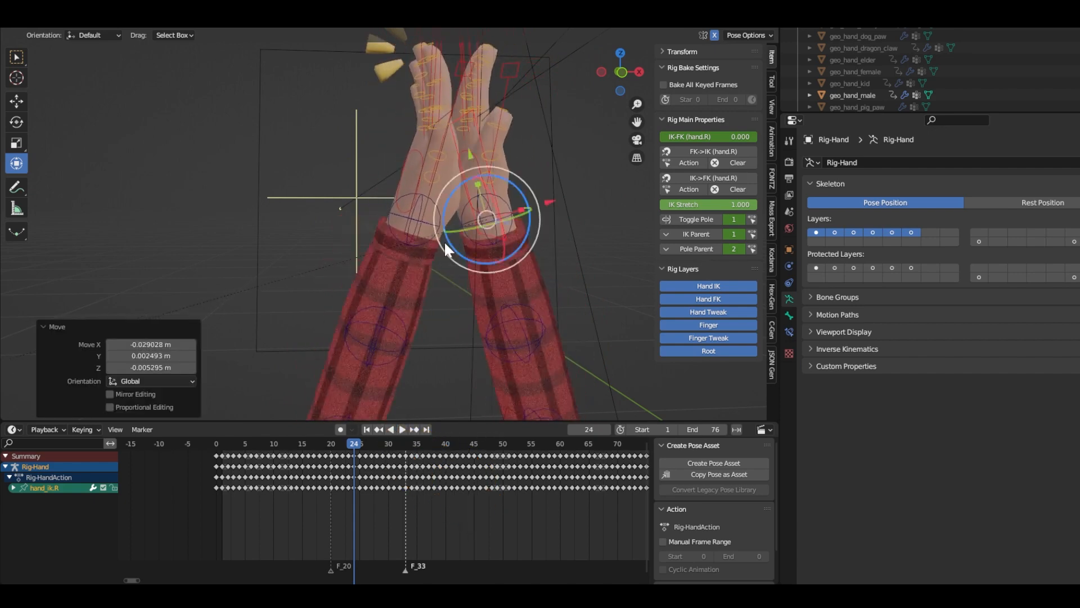
scroll(446, 242, "down", 3)
key("g")
left_click(474, 248)
scroll(264, 464, "down", 6)
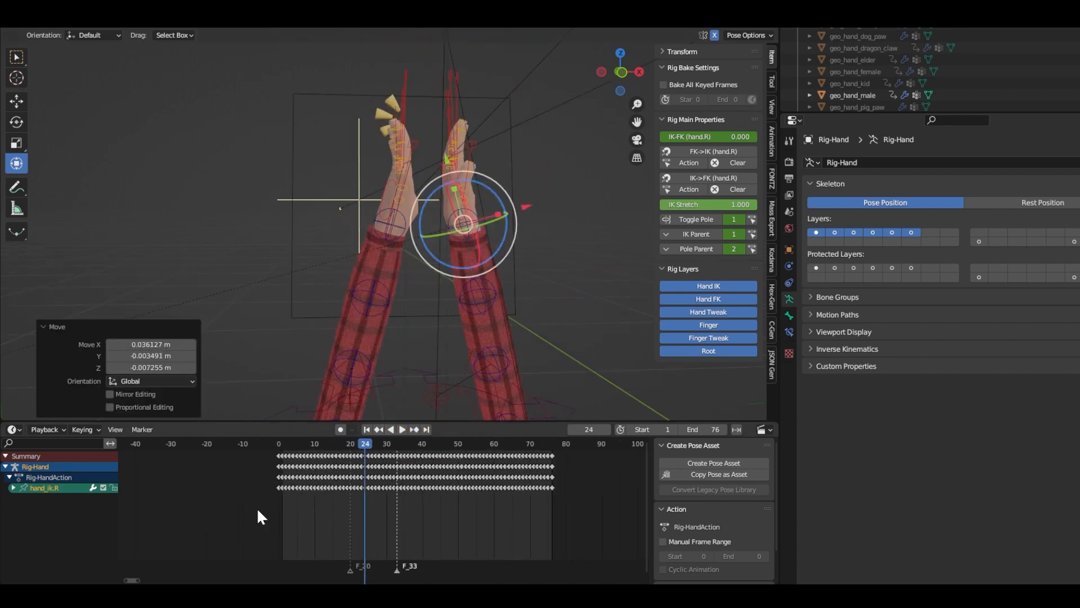
Step: Delete all keyframes of the hand_ik.R control and scrub around frame 24 to check the hand
left_click_drag(221, 522, 629, 477)
key("Delete")
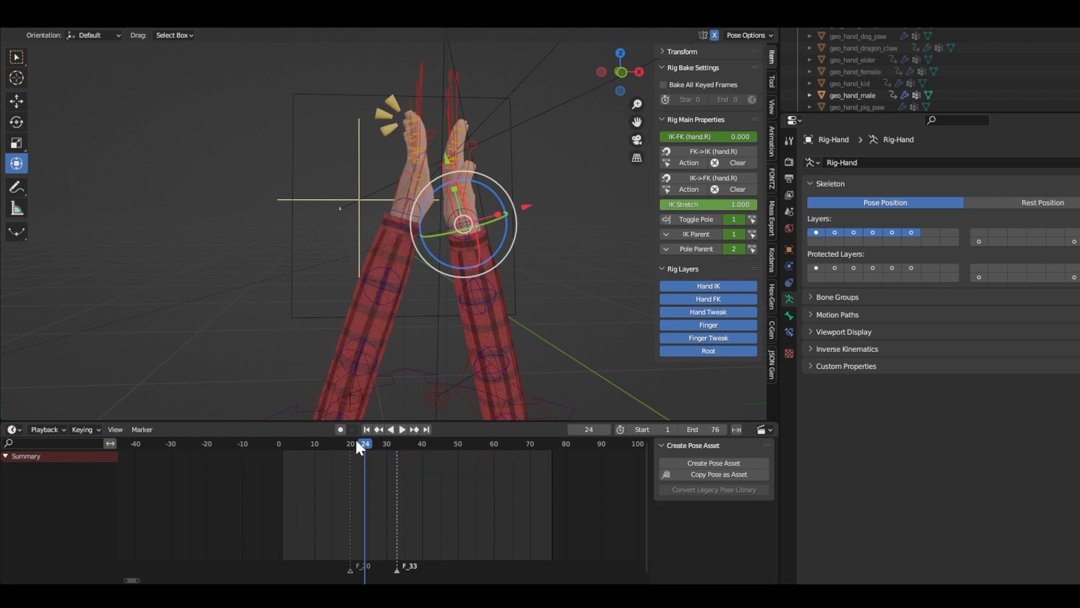
left_click_drag(351, 442, 366, 444)
scroll(419, 247, "down", 2)
key("a")
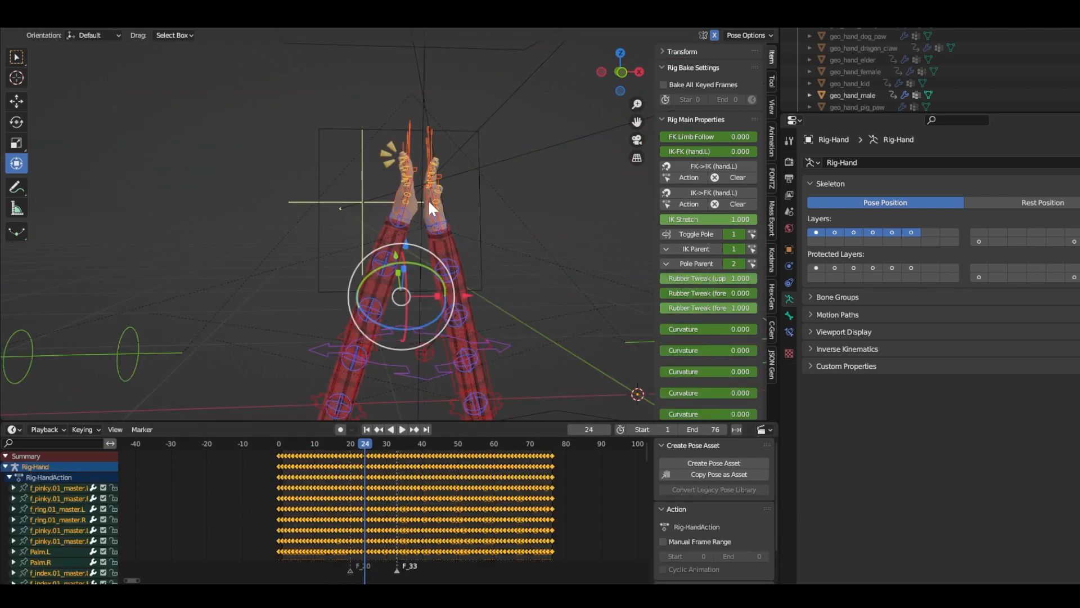
left_click(491, 178)
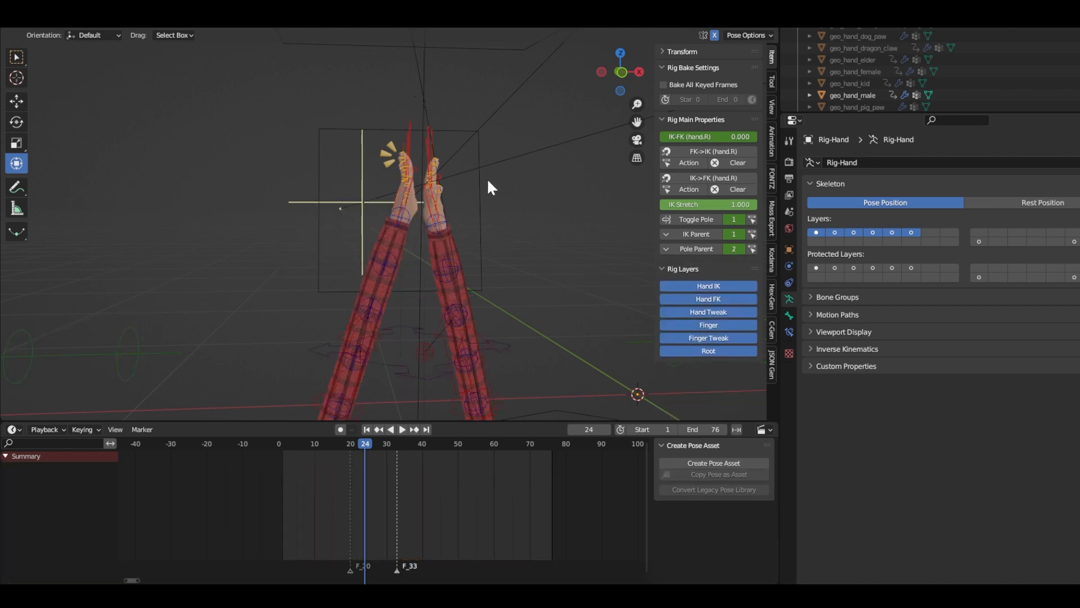
key("ctrl+a")
left_click(446, 174)
scroll(247, 110, "down", 3)
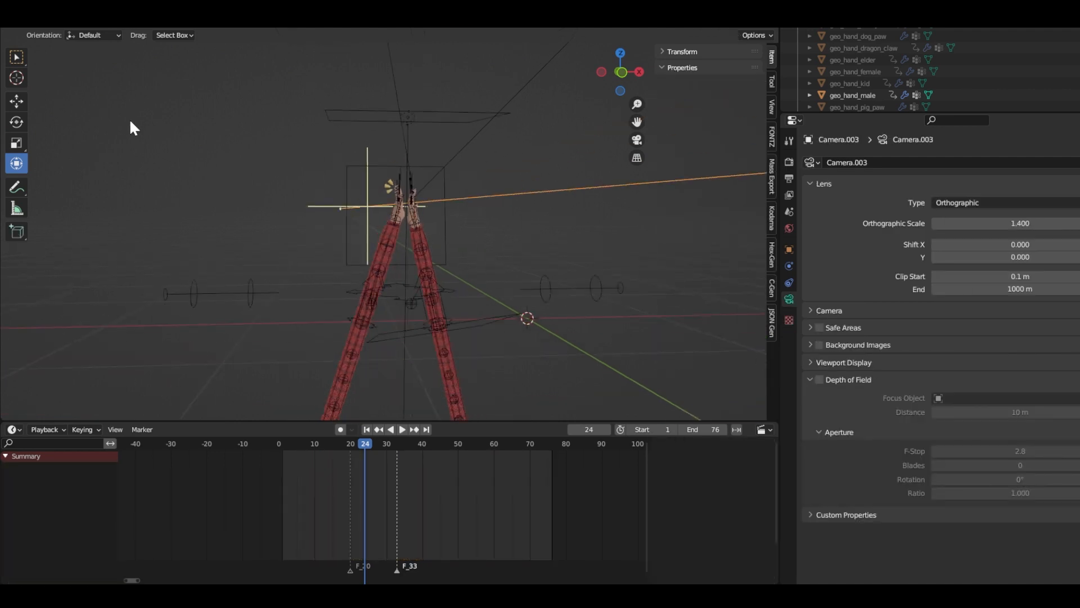
left_click_drag(126, 116, 591, 427)
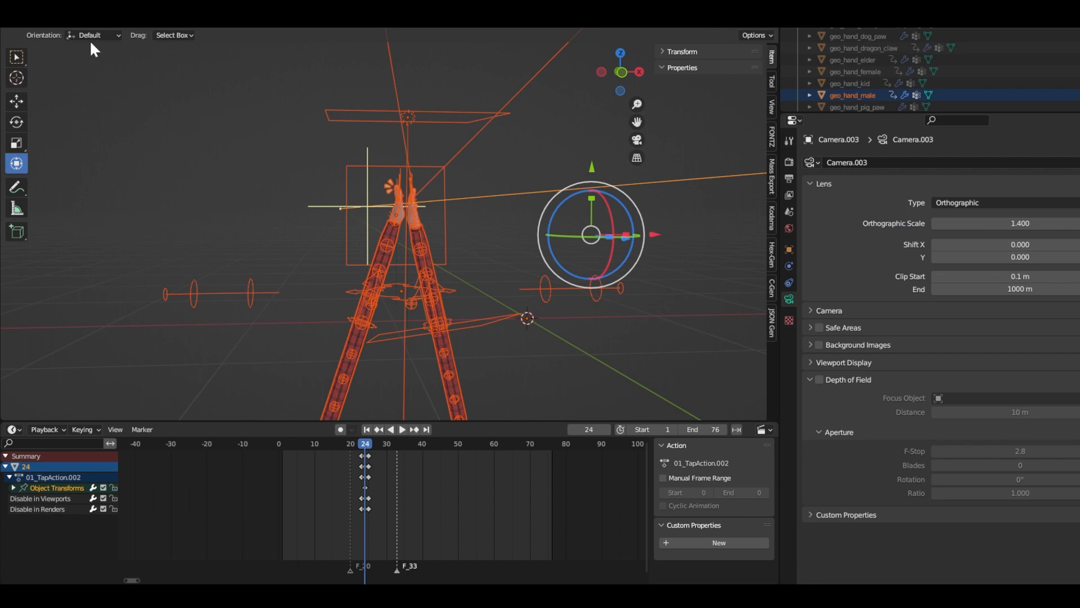
Step: Select all bones of Rig-Hand in pose mode, delete all their keyframes and scrub to frame 19
left_click(421, 238)
left_click(388, 245)
left_click_drag(222, 103, 532, 411)
left_click_drag(203, 97, 618, 414)
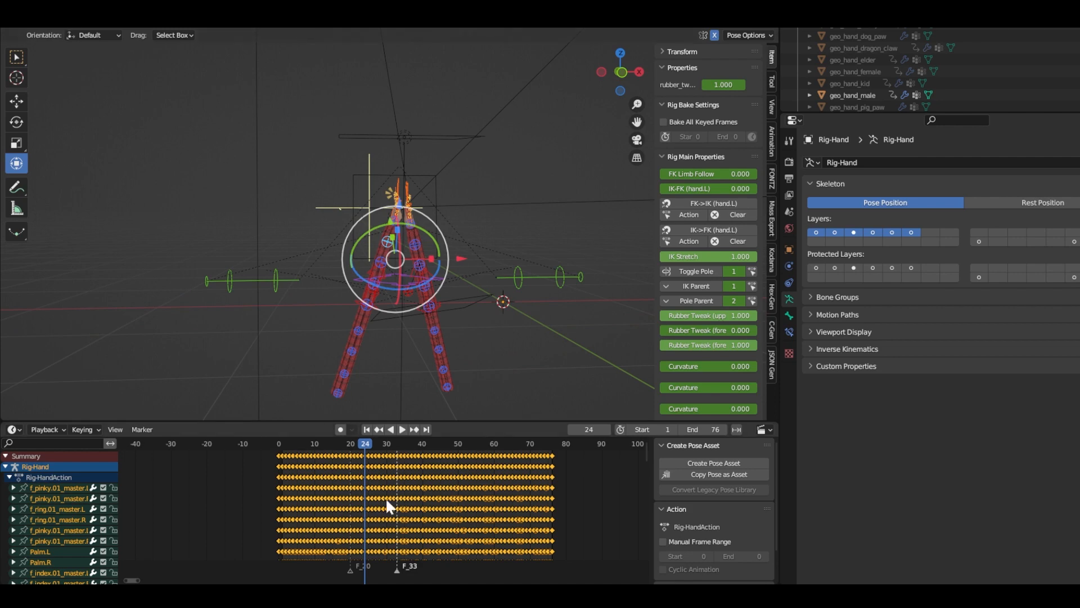
key("Delete")
mouse_move(367, 441)
left_mouse_down()
mouse_move(393, 441)
mouse_move(348, 441)
left_mouse_up()
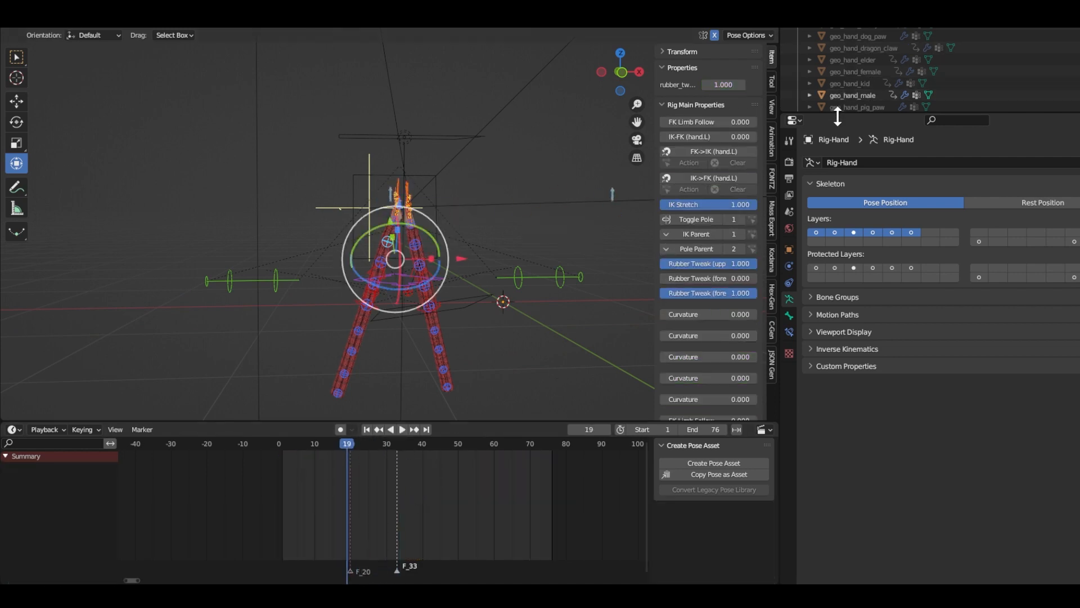
Step: Enlarge the outliner to list the contents of the Objects collection and go to frame 1
left_click_drag(836, 114, 834, 443)
left_click_drag(796, 58, 798, 91)
left_click(732, 97)
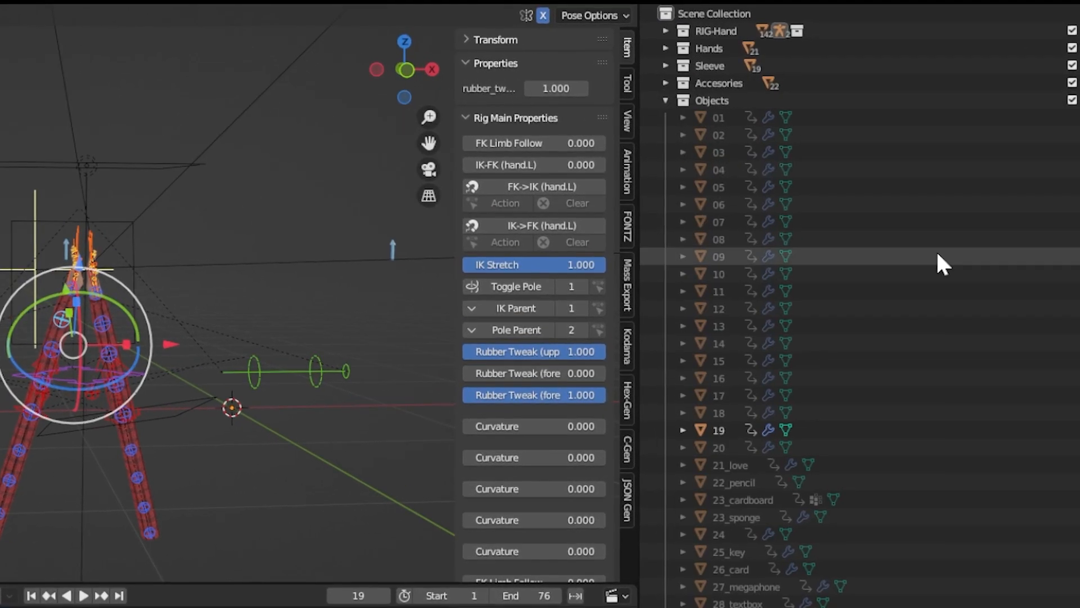
right_click(1078, 133)
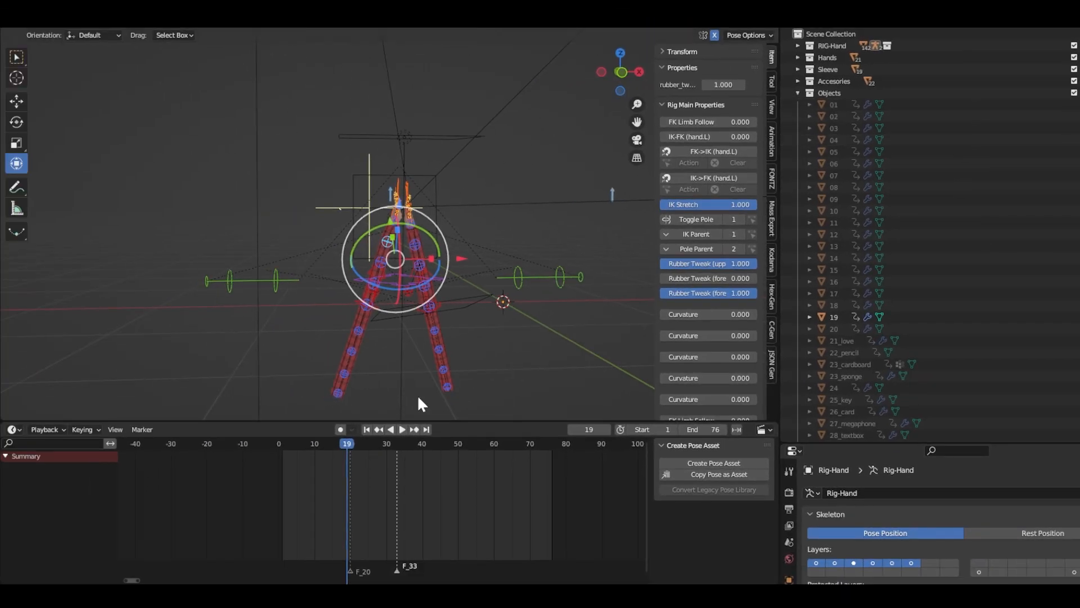
left_click_drag(319, 445, 282, 444)
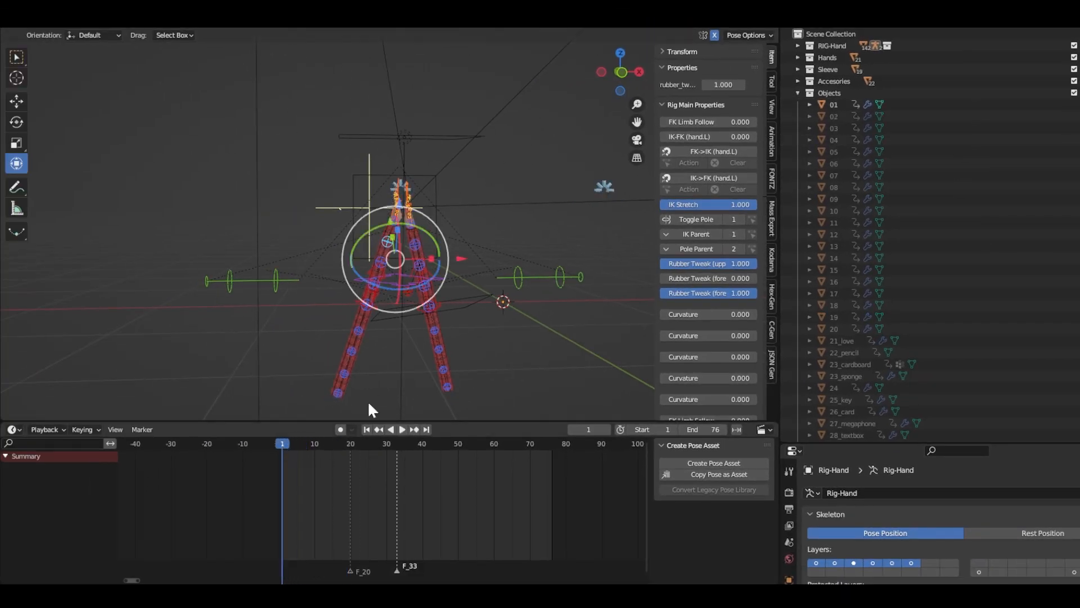
scroll(387, 217, "up", 7)
scroll(391, 217, "down", 7)
scroll(436, 269, "up", 2)
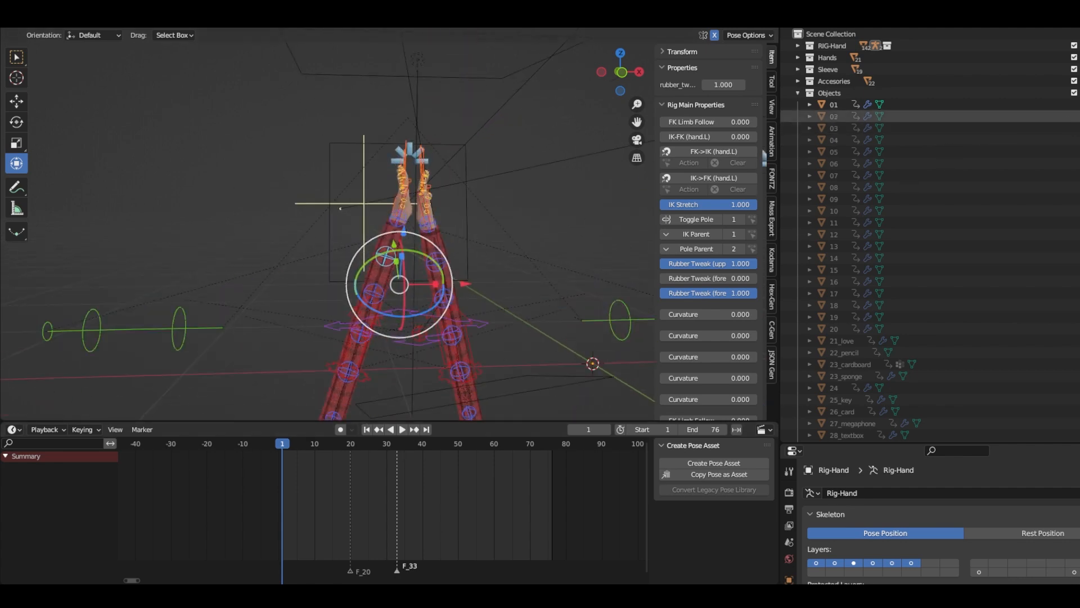
Step: Clear the Disable in Viewports keyframes of object 01 and exclude the Objects collection from the view layer
right_click(1061, 105)
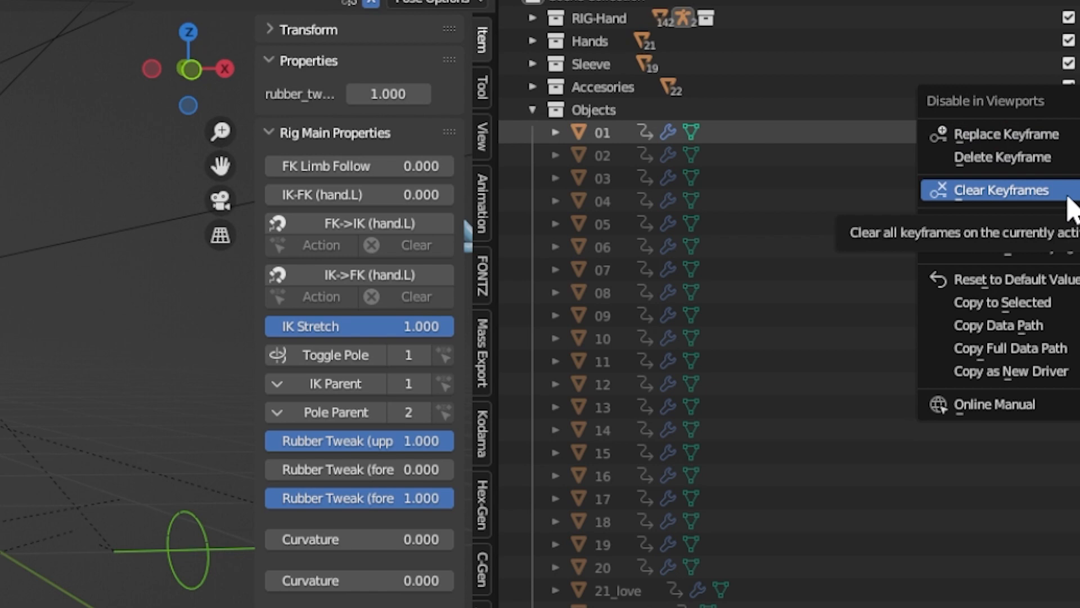
left_click(1069, 194)
left_click(1069, 109)
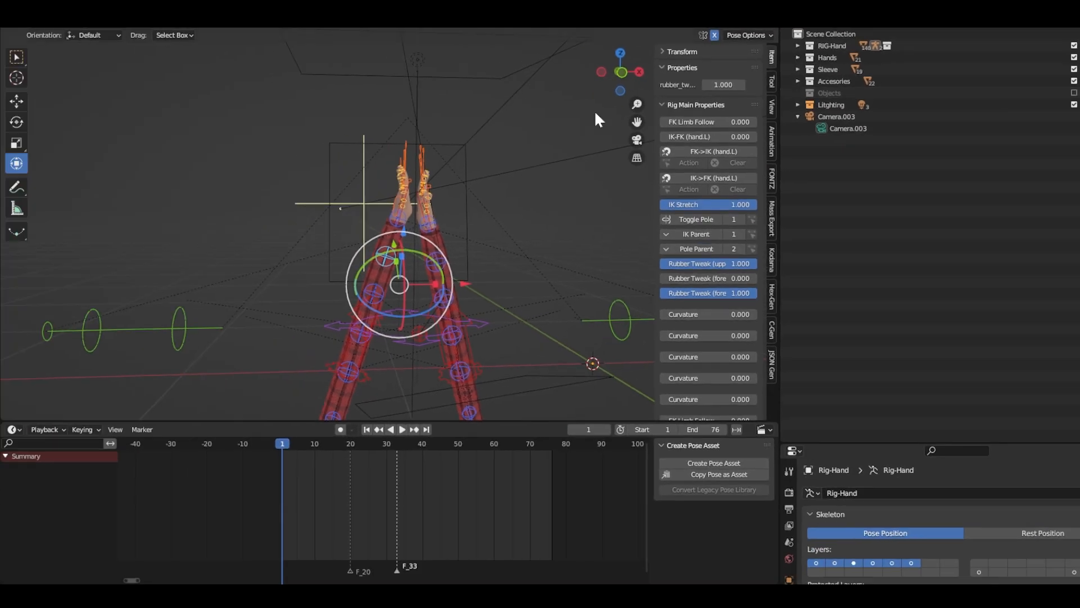
scroll(411, 211, "down", 3)
scroll(451, 239, "up", 5)
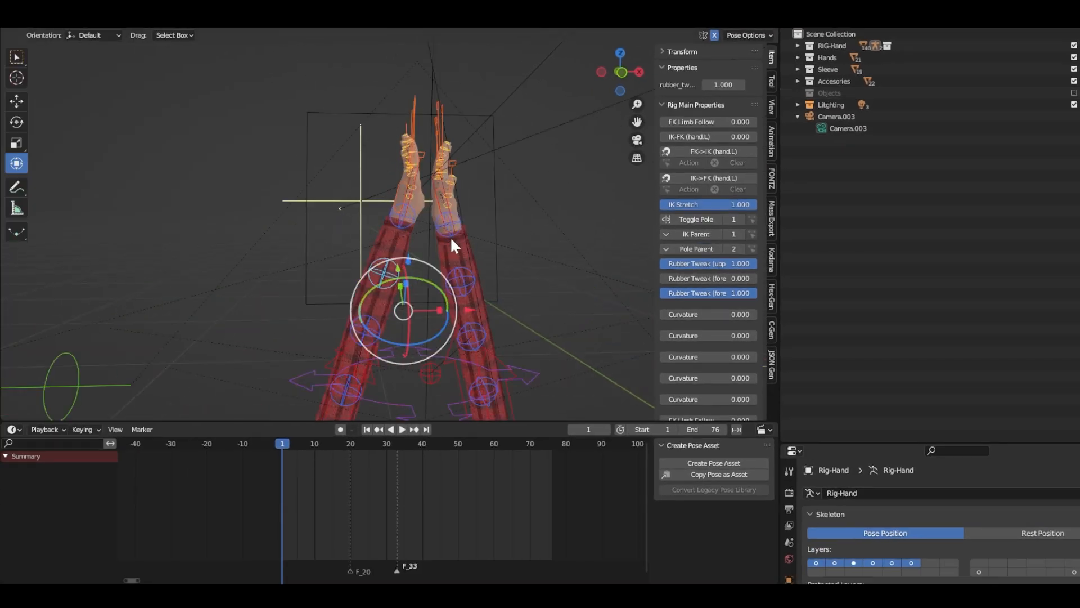
Step: With auto keying on at frame 1, spread the mirrored hands by moving hand_ik.L about -0.074 m in X, 0.007 m in Y and -0.006 m in Z
scroll(451, 239, "up", 1)
left_click_drag(368, 442, 401, 442)
middle_click_drag(412, 203, 383, 216, "shift")
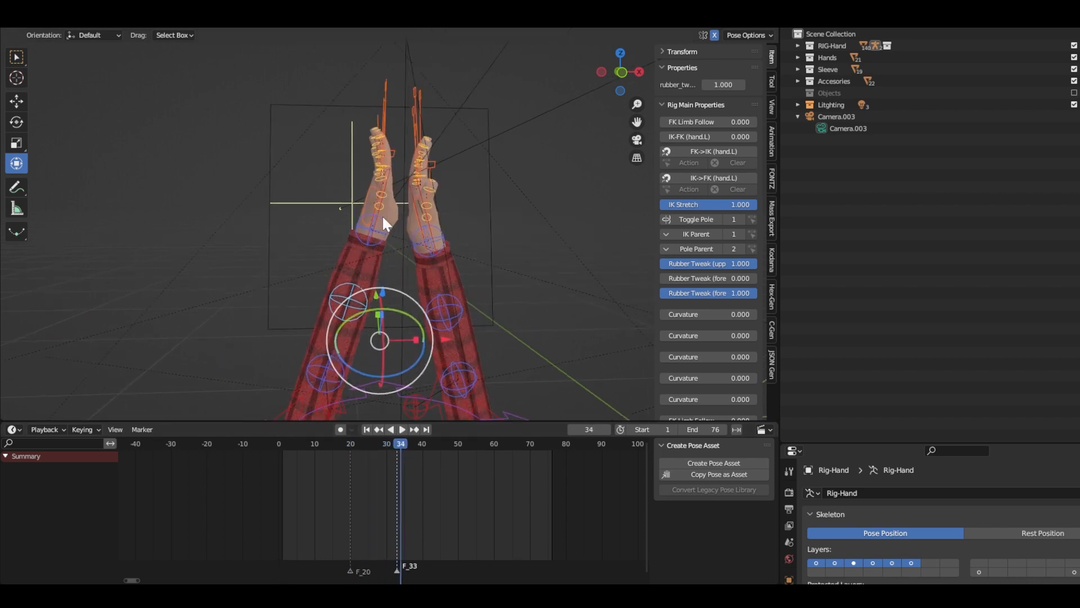
left_click(379, 211)
left_click(282, 444)
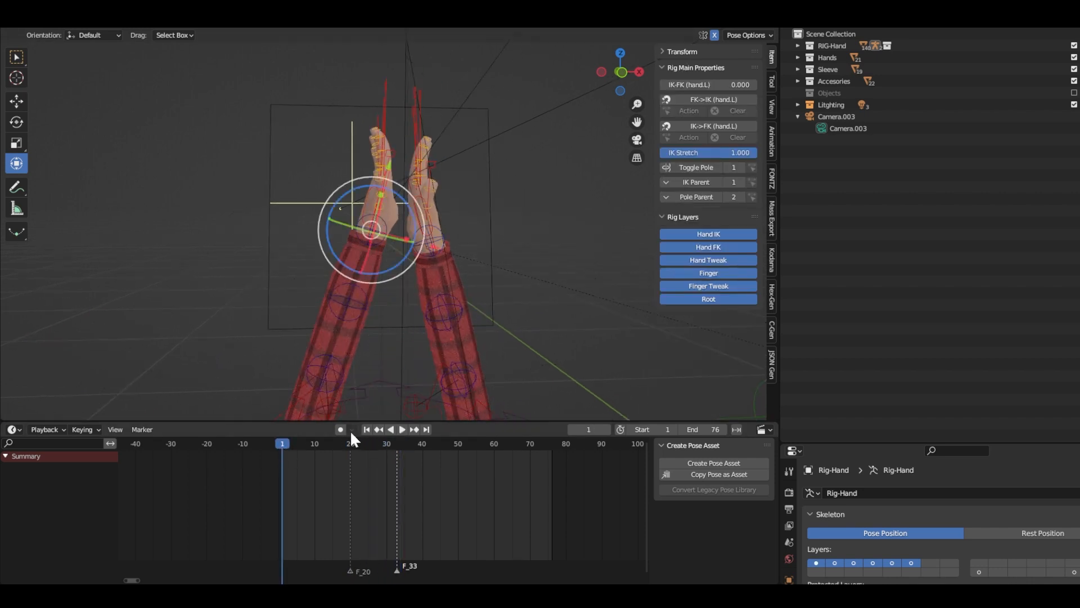
key("g")
left_click(393, 232)
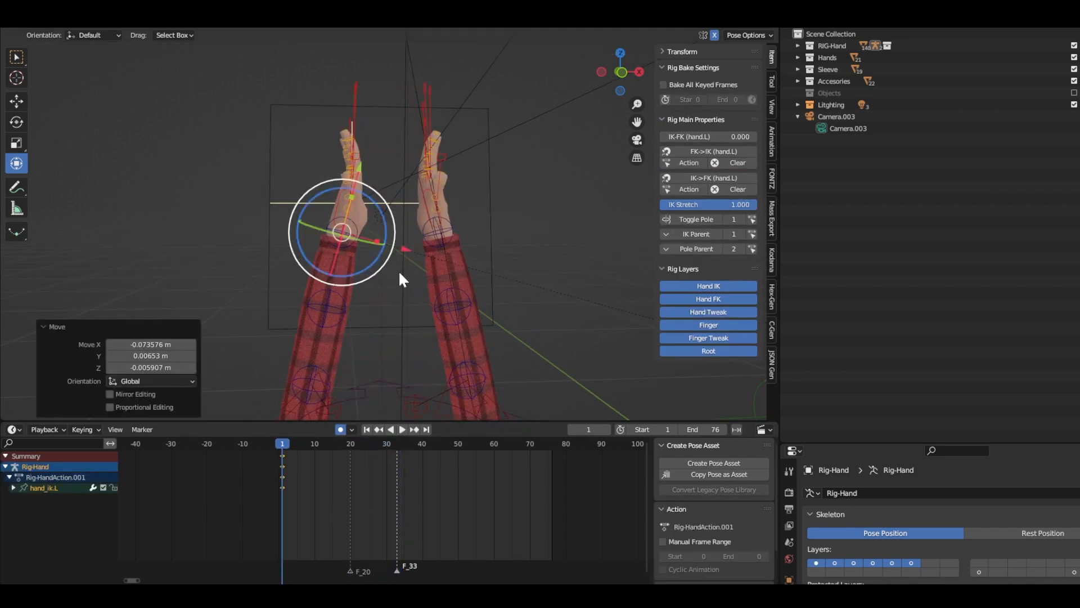
Step: At frame 20, bring the mirrored hands together by moving hand_ik.L about 0.077 m in X, -0.007 m in Y and -0.001 m in Z
left_click_drag(305, 449, 349, 443)
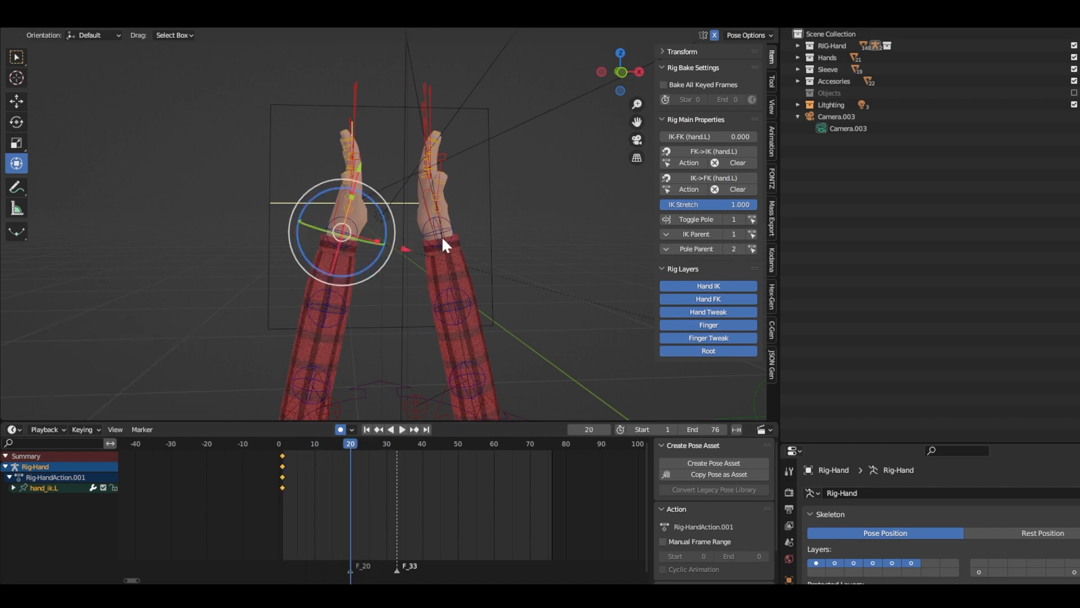
key("g")
left_click(473, 236)
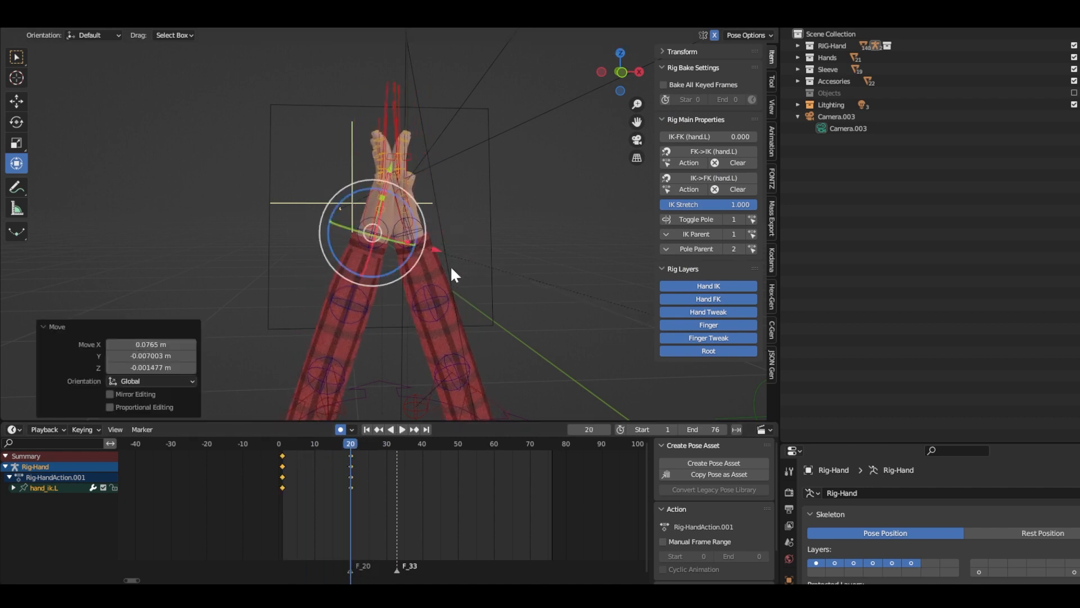
Step: Copy the frame 1 keyframes of both hand IK controls to frame 40 and play back the clap
left_click(281, 490)
mouse_move(402, 444)
left_mouse_down()
mouse_move(421, 442)
mouse_move(286, 441)
mouse_move(423, 442)
left_mouse_up()
key("ctrl+v")
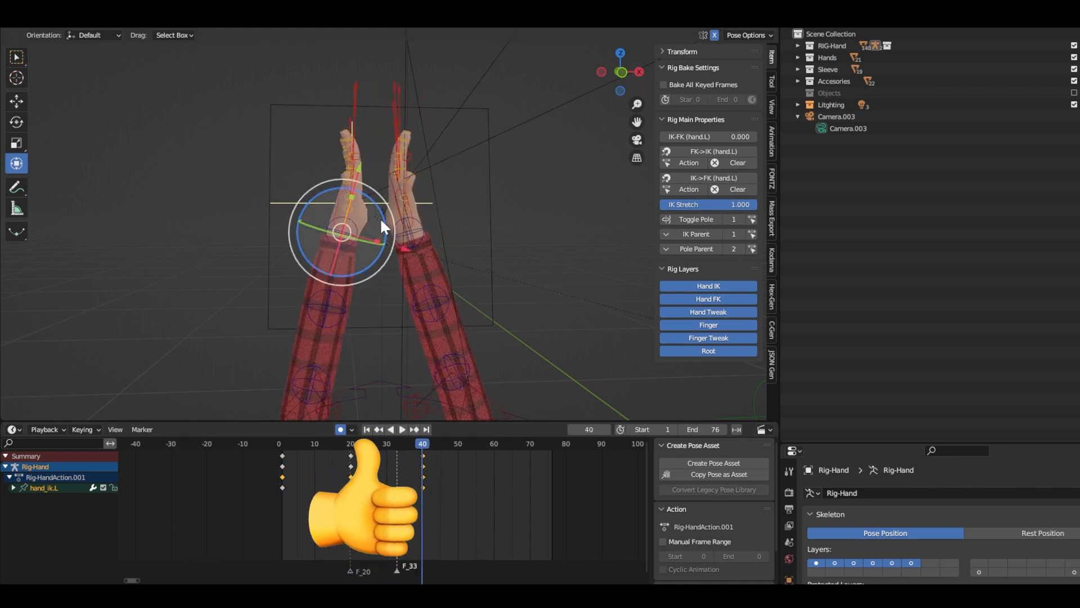
left_click_drag(303, 276, 471, 123)
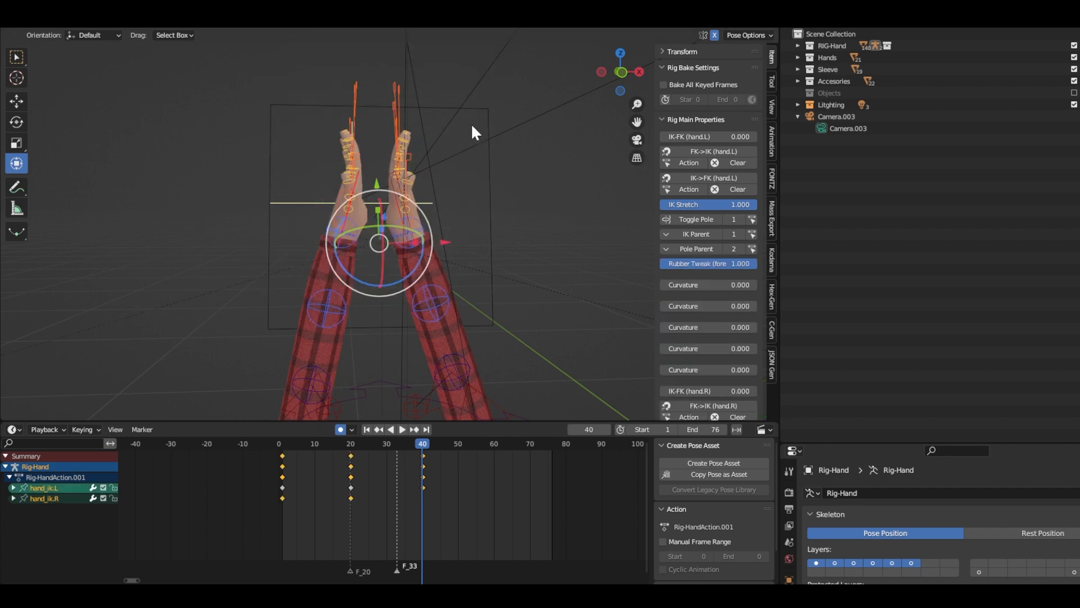
key("ctrl+v")
left_click_drag(421, 442, 275, 448)
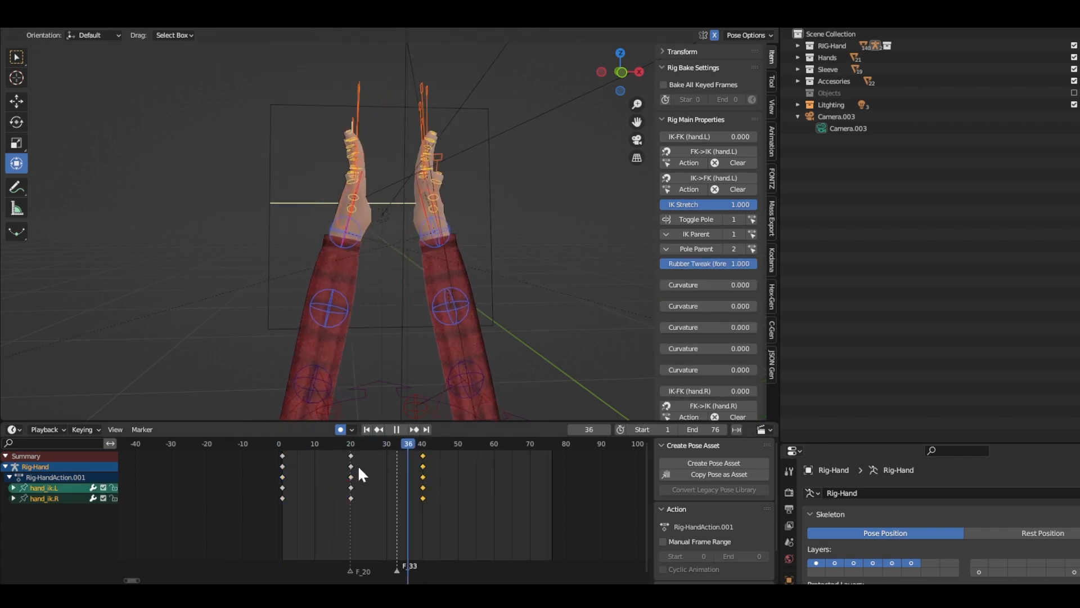
left_click(310, 444)
left_click(311, 448)
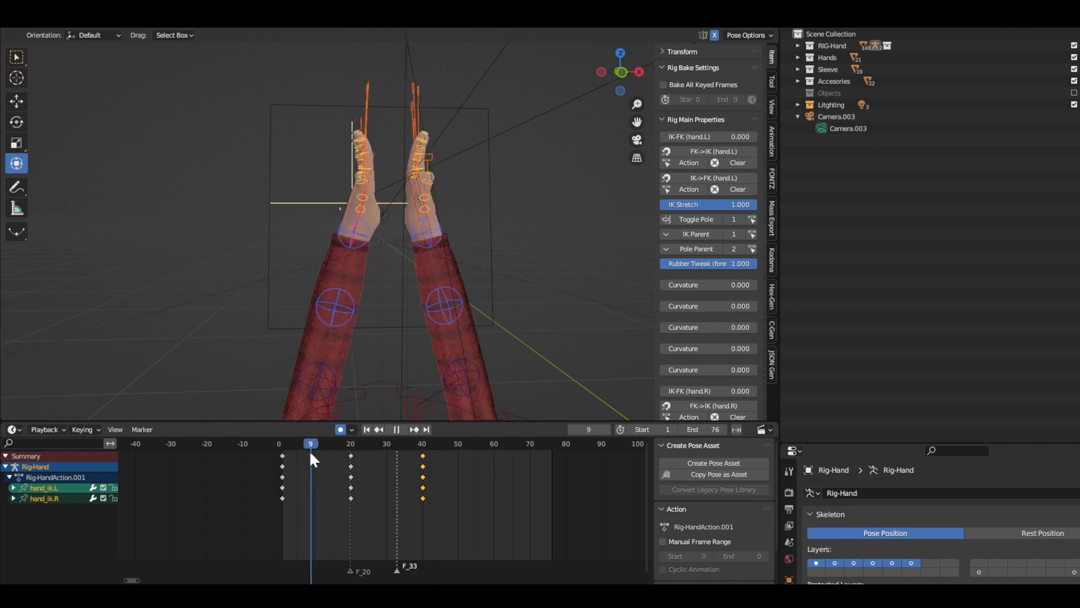
left_click_drag(318, 449, 344, 443)
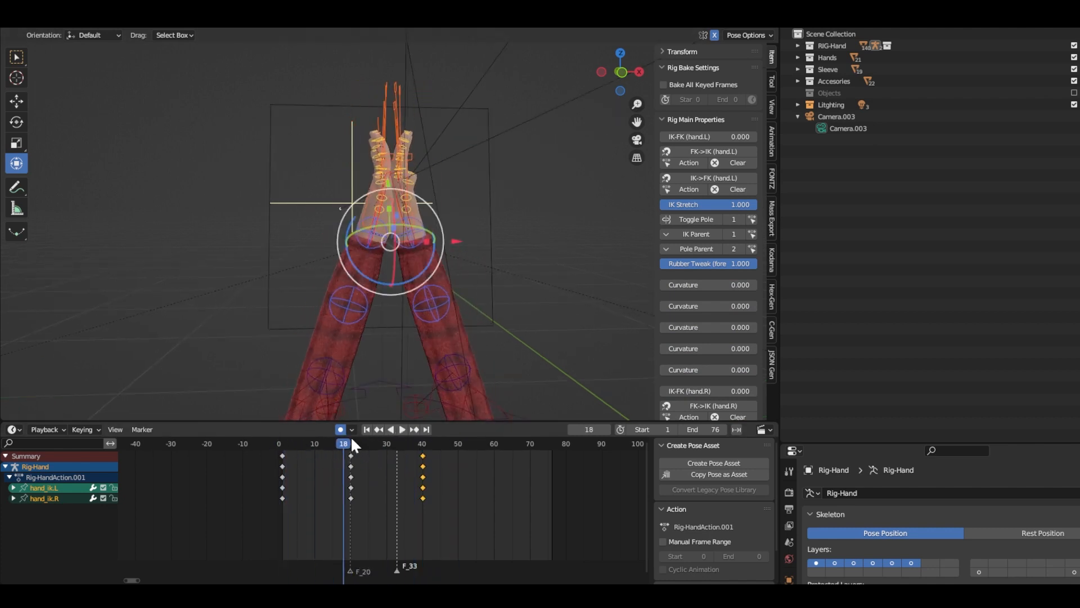
Step: Replace geo_hand_male with geo_hand_kid in the Hands collection, preview it and hide the kid hands
left_click(798, 58)
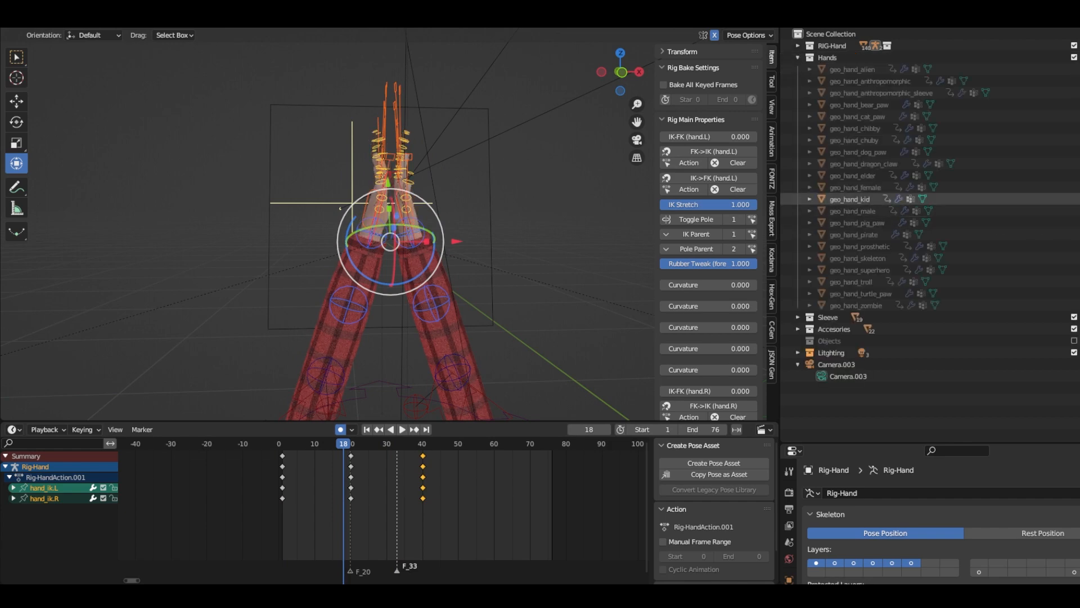
scroll(390, 208, "up", 3)
scroll(390, 208, "down", 2)
mouse_move(337, 442)
left_mouse_down()
mouse_move(285, 441)
mouse_move(377, 441)
mouse_move(345, 443)
left_mouse_up()
left_click(1079, 201)
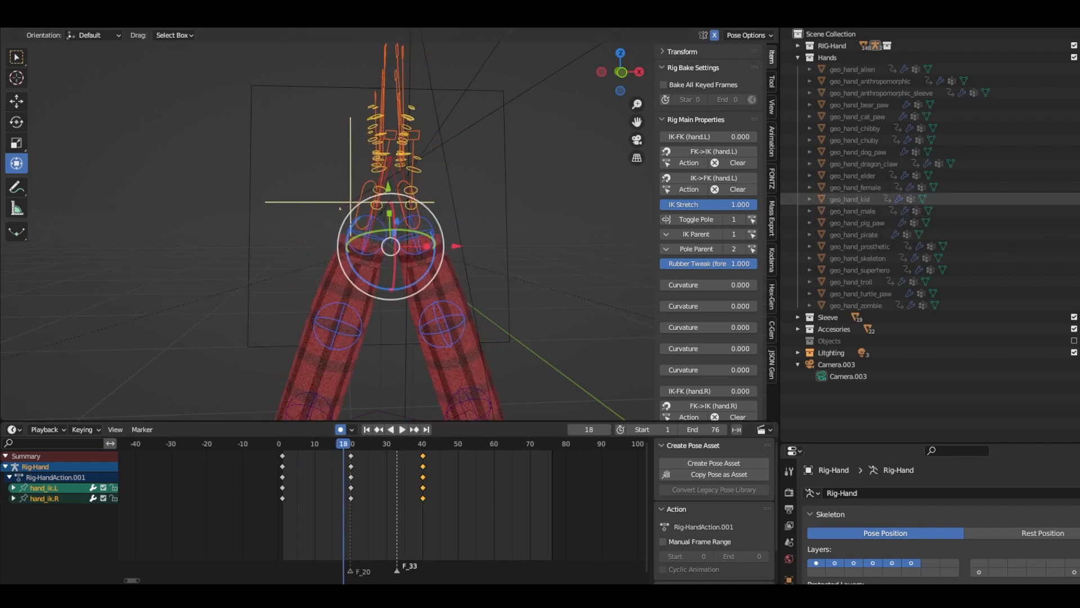
Step: Hide geo_checker_sleeve and show geo_basic_blue_sleeve in the Sleeve collection
left_click(798, 59)
left_click(798, 69)
left_click(1079, 128)
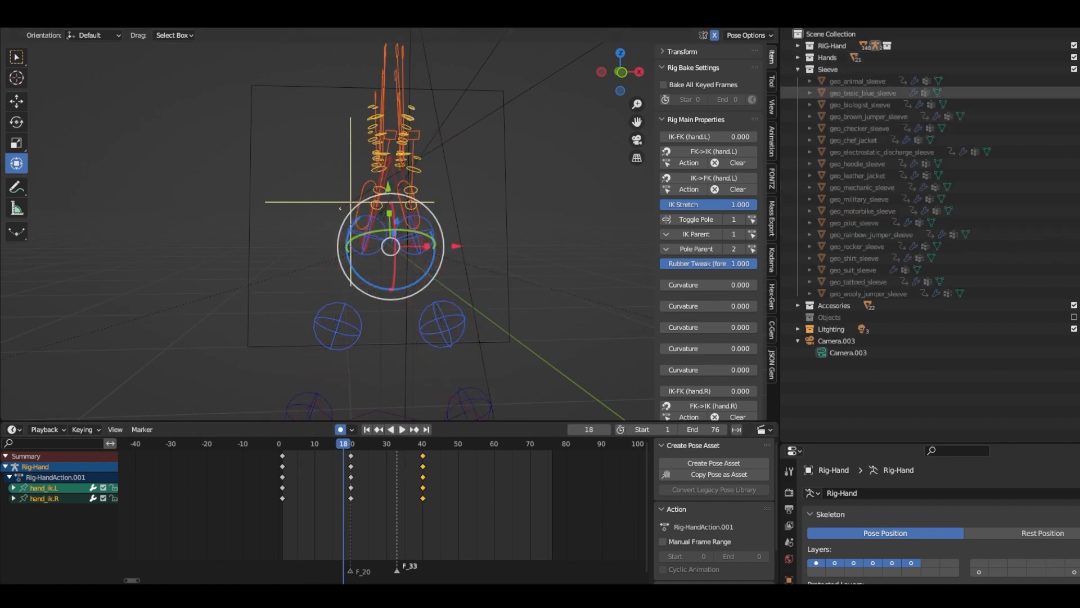
left_click(1079, 92)
Step: Try geo_hand_bear_paw from the Hands collection on the clap animation and hide it again
left_click(798, 57)
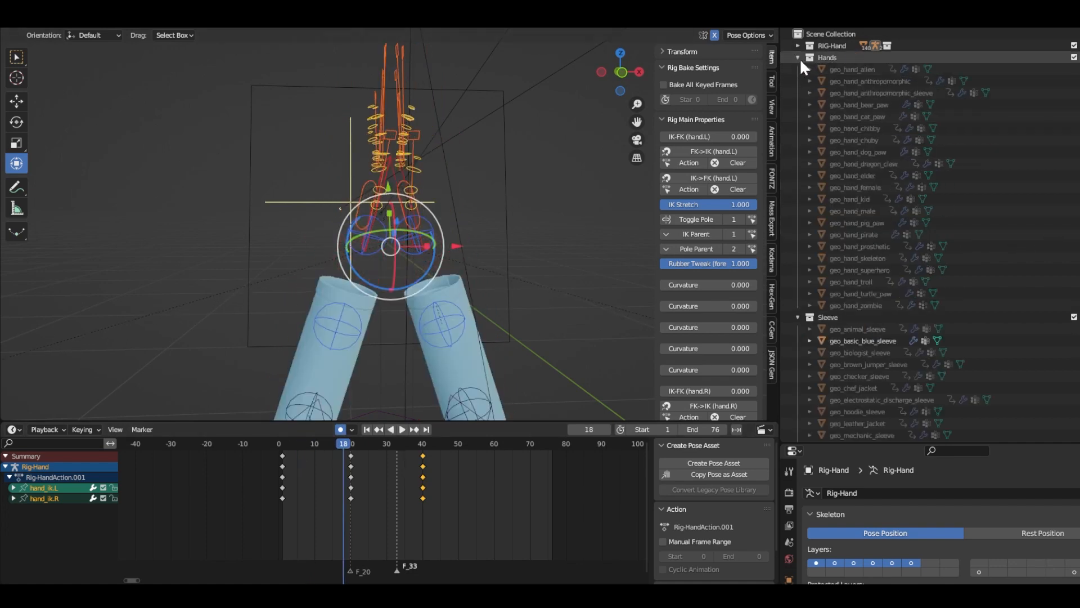
left_click(1079, 105)
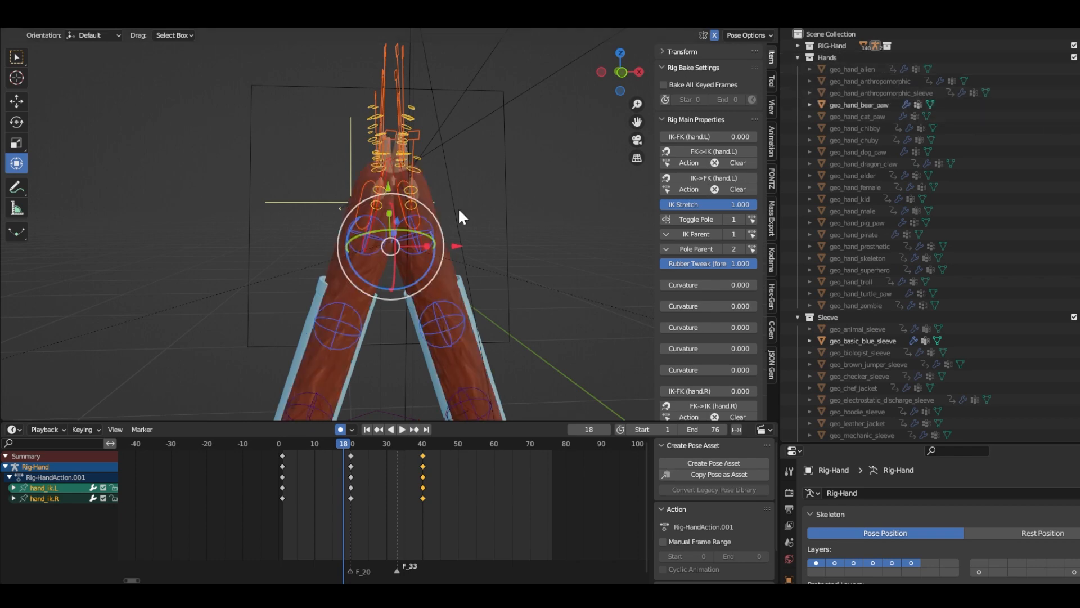
scroll(459, 212, "up", 2)
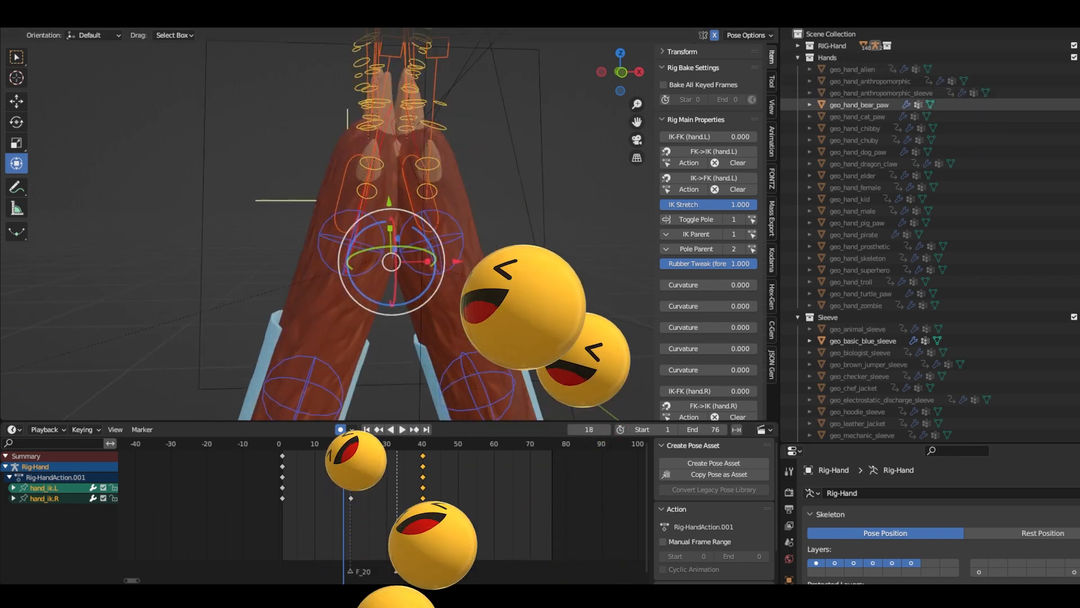
mouse_move(336, 438)
left_mouse_down()
mouse_move(351, 438)
mouse_move(318, 440)
left_mouse_up()
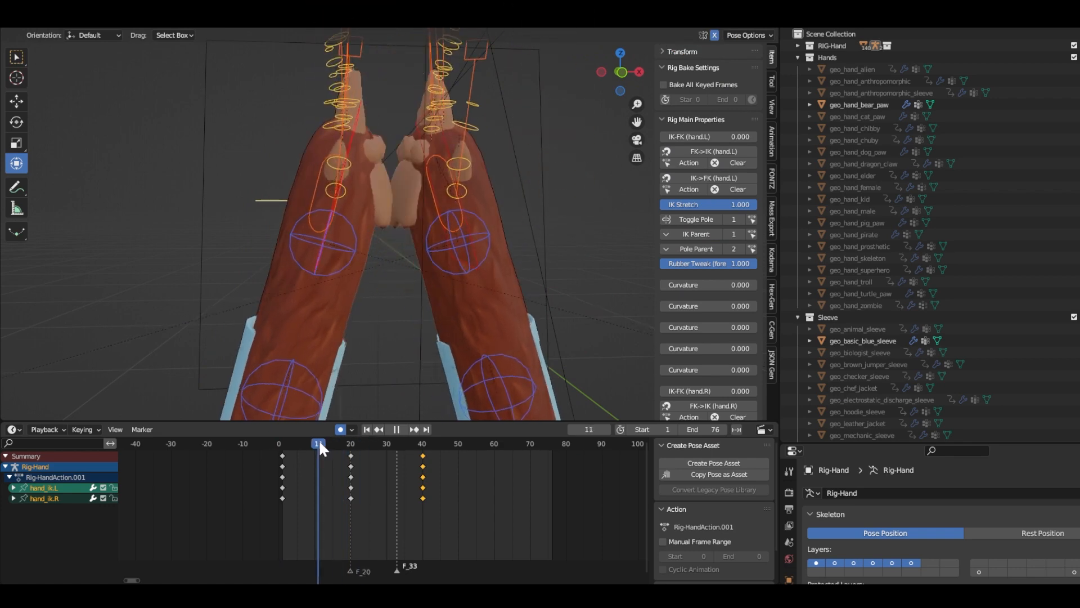
left_click(1079, 105)
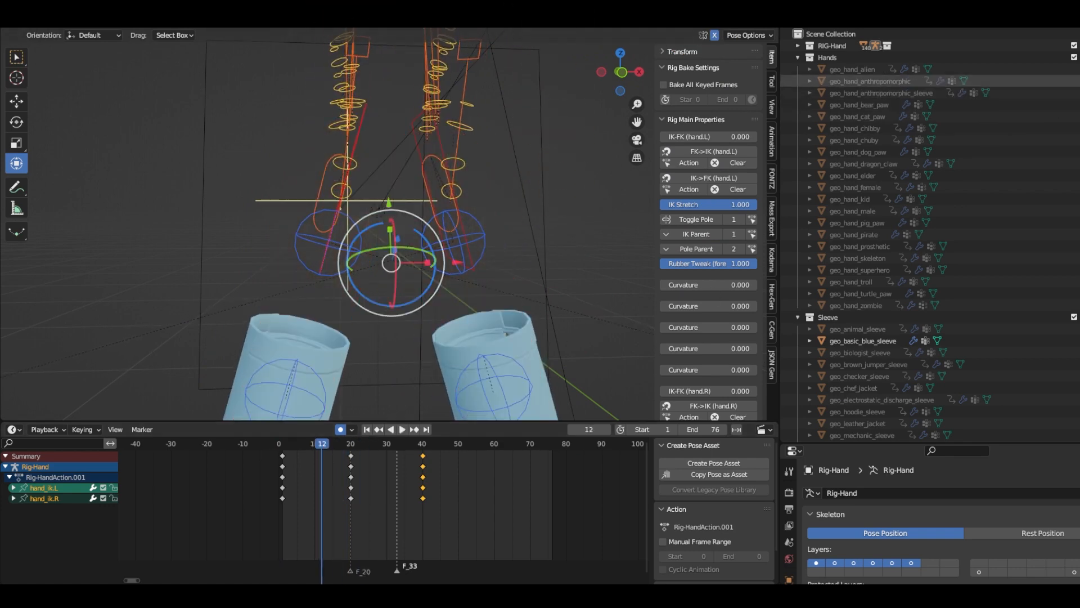
Step: Show geo_hand_alien in the Hands collection and hide geo_basic_blue_sleeve in the Sleeve collection
left_click(1078, 69)
scroll(495, 290, "down", 3)
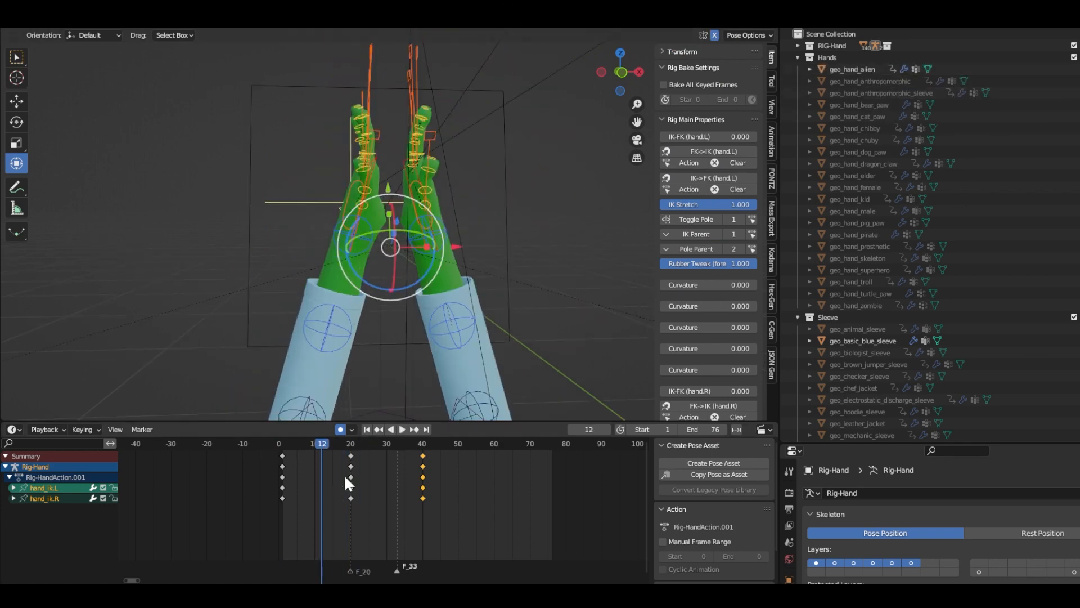
scroll(856, 318, "down", 5)
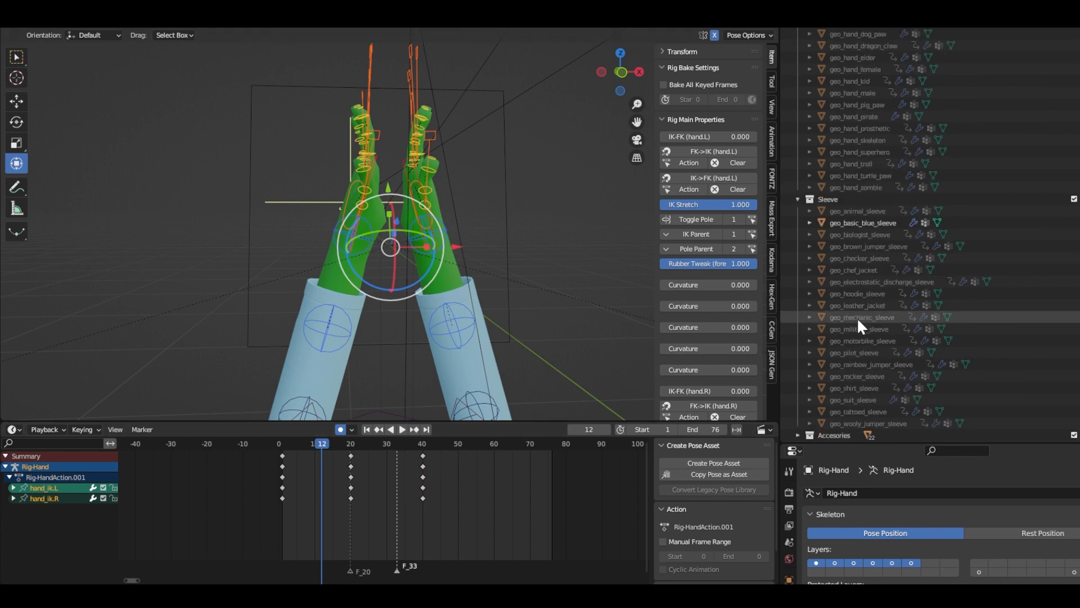
left_click(1079, 187)
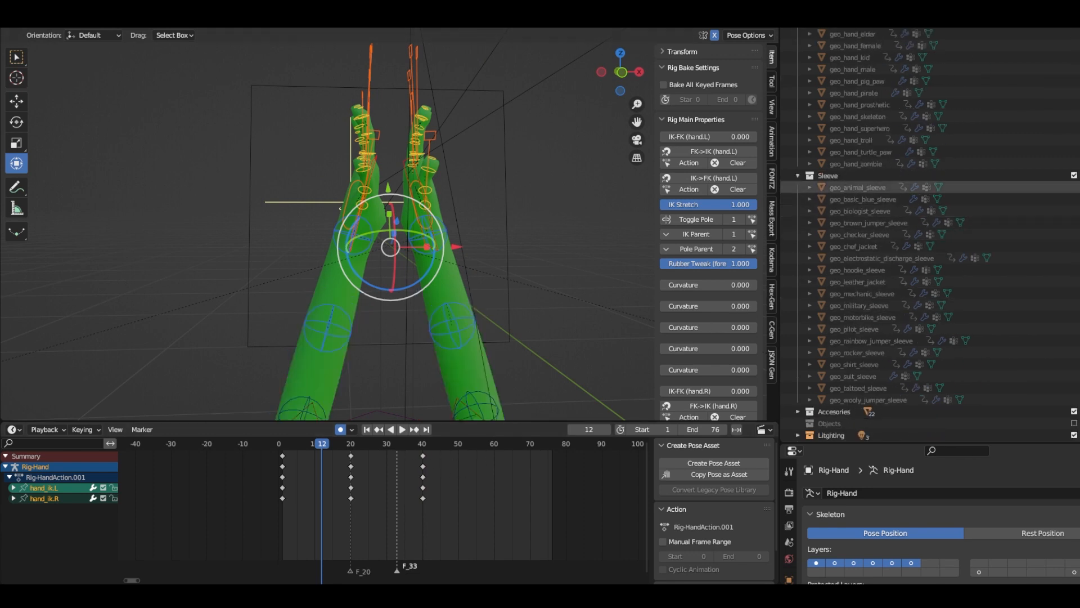
Step: Try geo_animal_sleeve and geo_rainbow_jumper_sleeve in turn on the alien arms, hiding each one again
left_click(1079, 187)
scroll(390, 233, "down", 3)
scroll(391, 234, "up", 4)
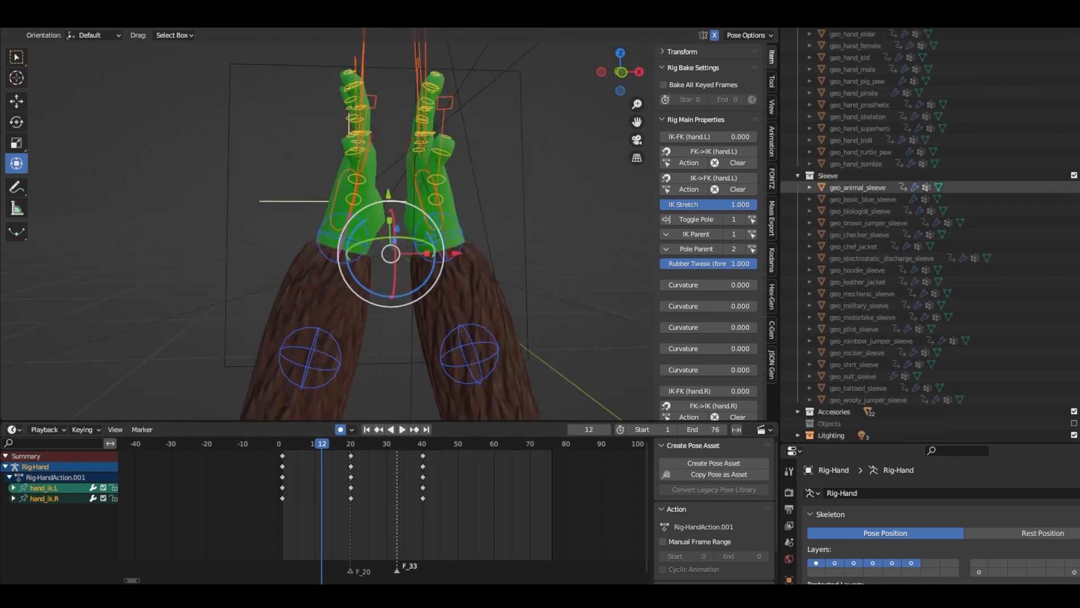
left_click(1077, 188)
left_click(1078, 341)
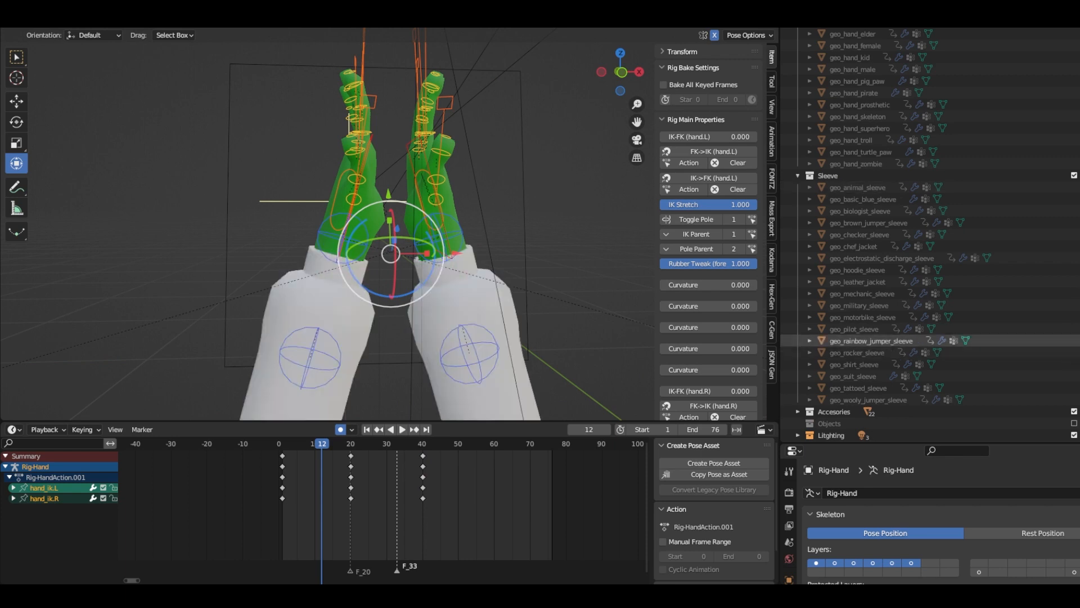
left_click(1078, 341)
Step: Show geo_rocker_sleeve and play back the clap, stopping at frame 13
left_click(1078, 353)
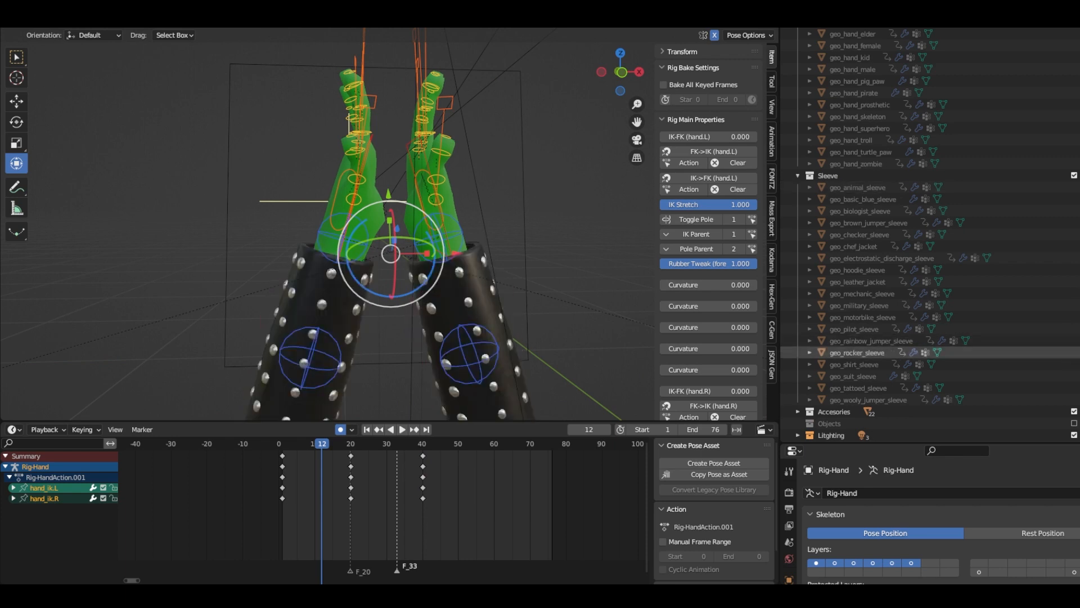
key("space")
left_click_drag(350, 437, 325, 444)
scroll(866, 141, "up", 1)
scroll(867, 140, "up", 5)
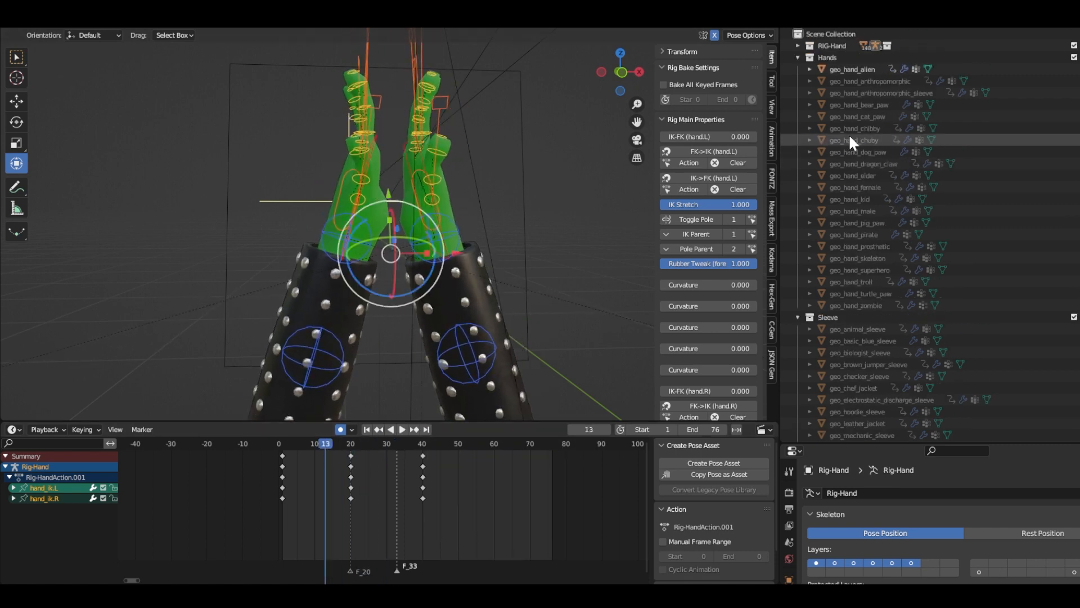
Step: Enlarge the properties area and expand the Simplify settings in the scene's render properties
left_click_drag(848, 443, 848, 151)
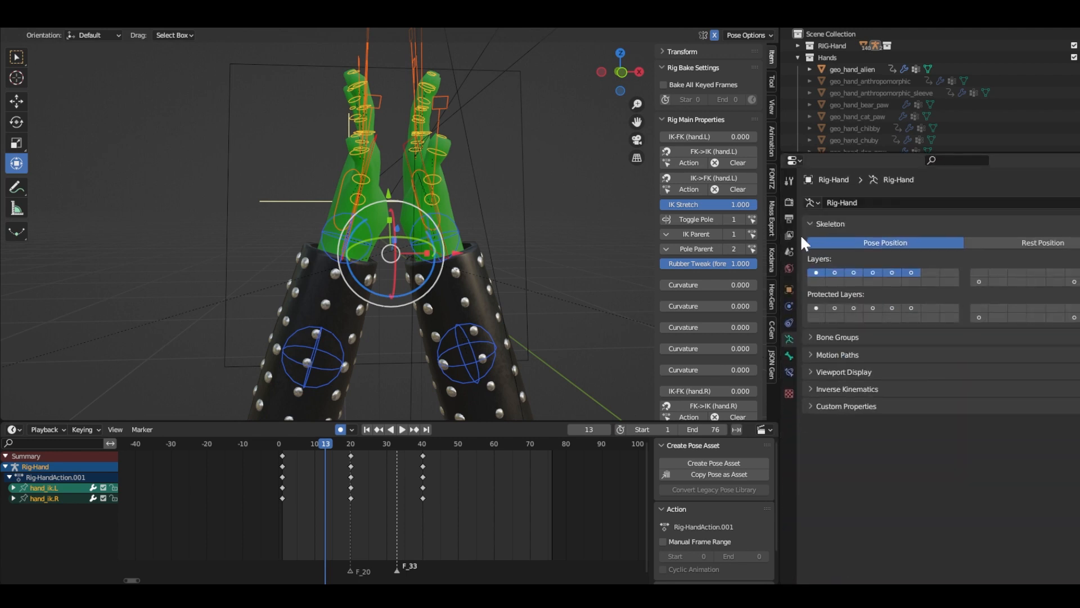
left_click(789, 202)
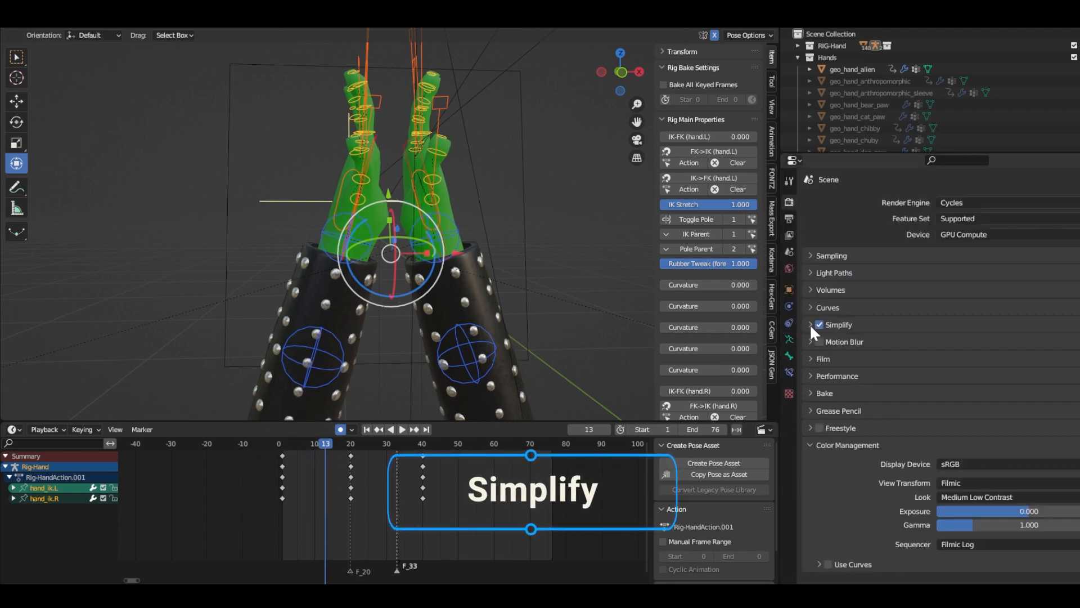
scroll(442, 308, "down", 1)
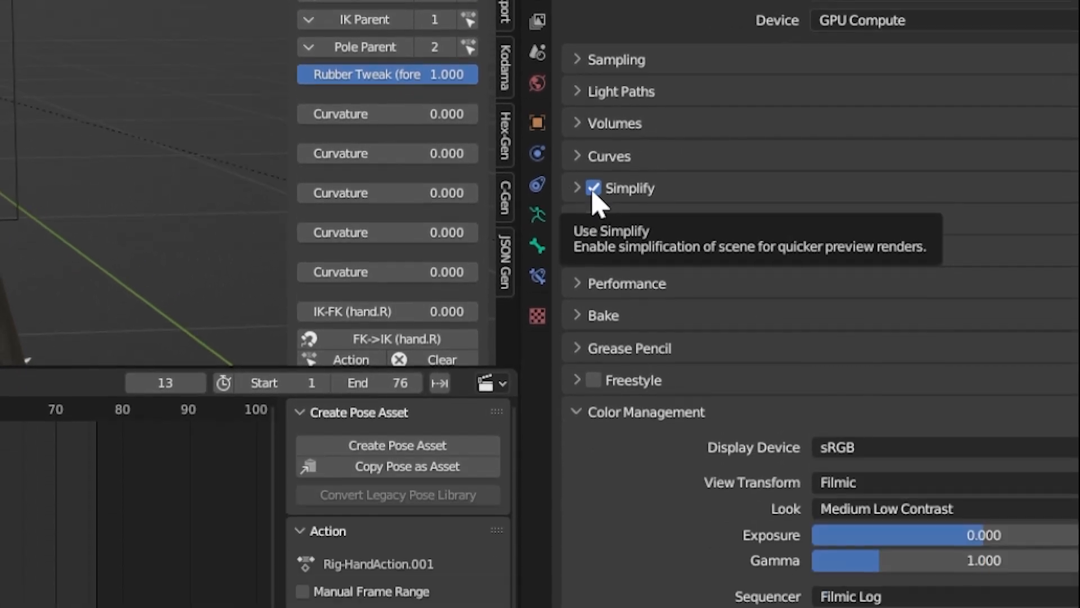
left_click(597, 341)
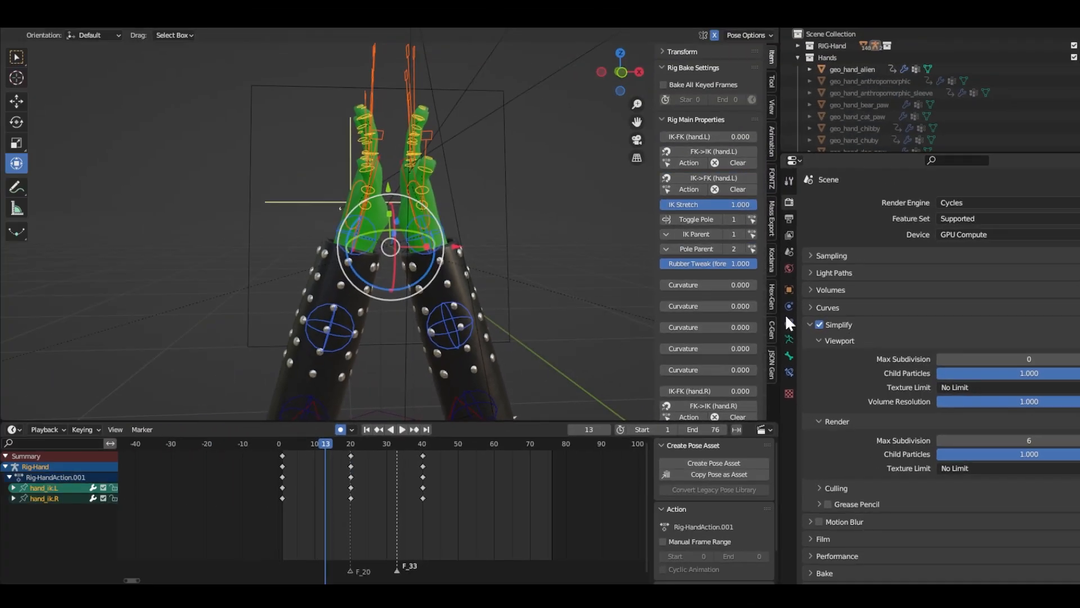
Step: Scrub the clap animation to frame 33 and disable Simplify for the scene
middle_click_drag(355, 267, 425, 289)
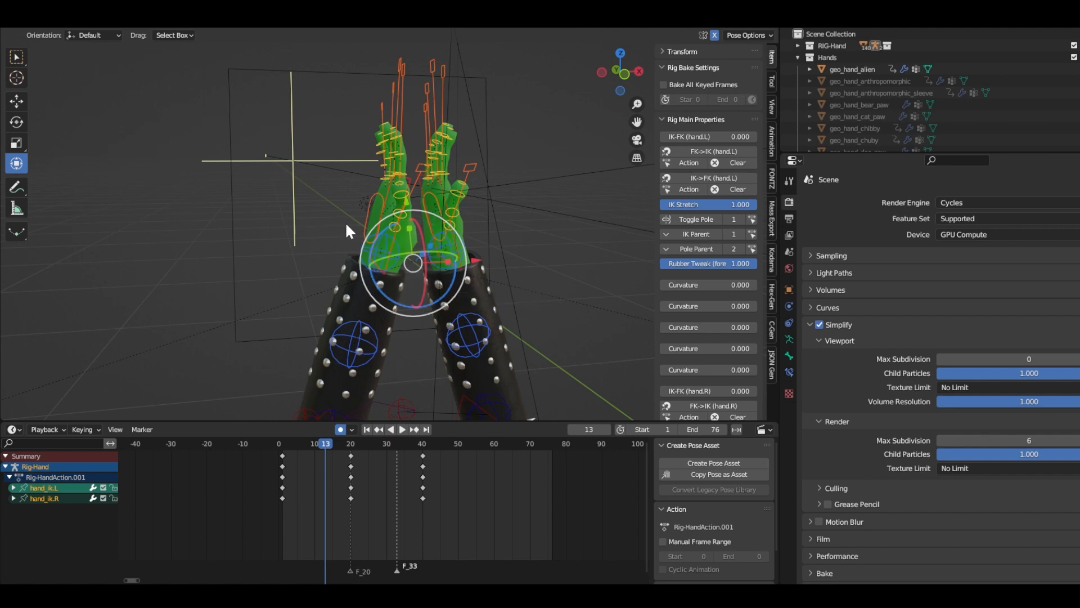
middle_click_drag(345, 221, 383, 224)
left_click_drag(309, 449, 397, 444)
middle_click_drag(390, 317, 451, 321)
left_click(819, 325)
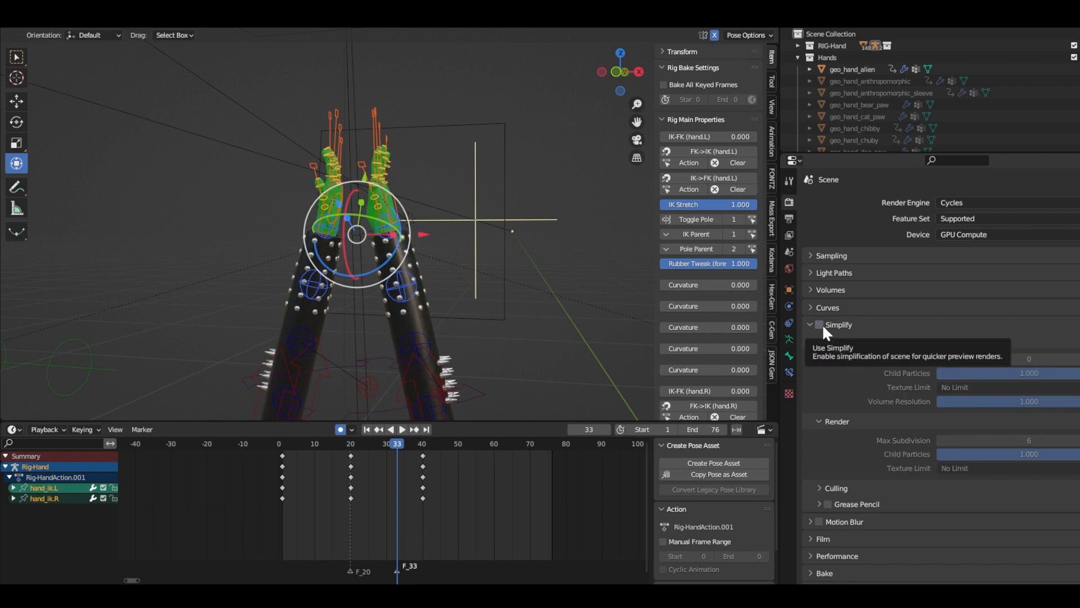
left_click_drag(816, 152, 858, 192)
scroll(382, 253, "up", 2)
scroll(383, 254, "down", 1)
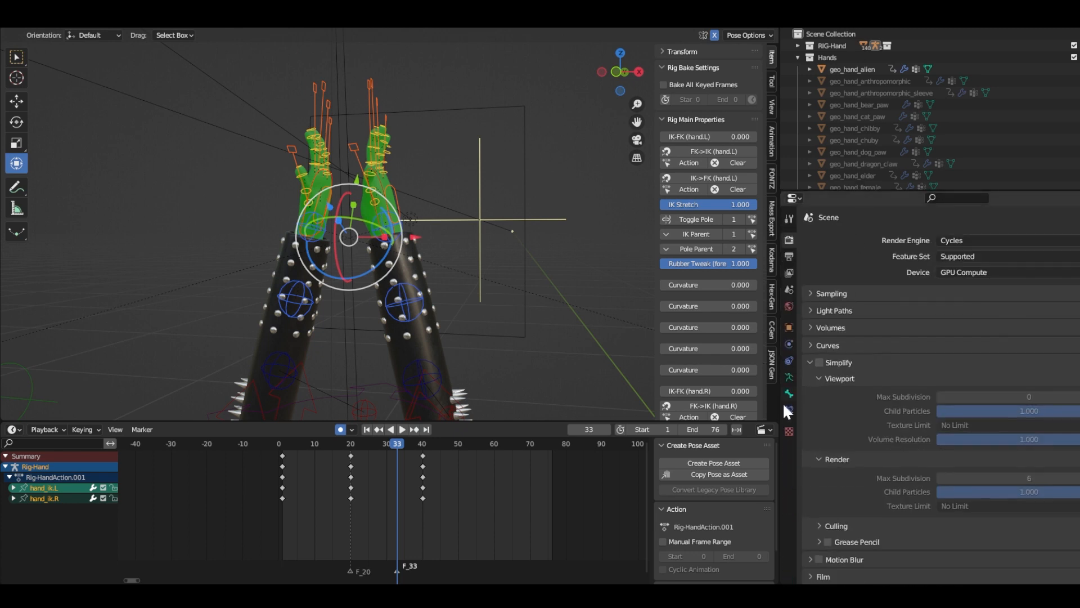
Step: Display the Rig-Hand armature properties and return the clap animation to frame 1
left_click(792, 376)
scroll(444, 282, "down", 3)
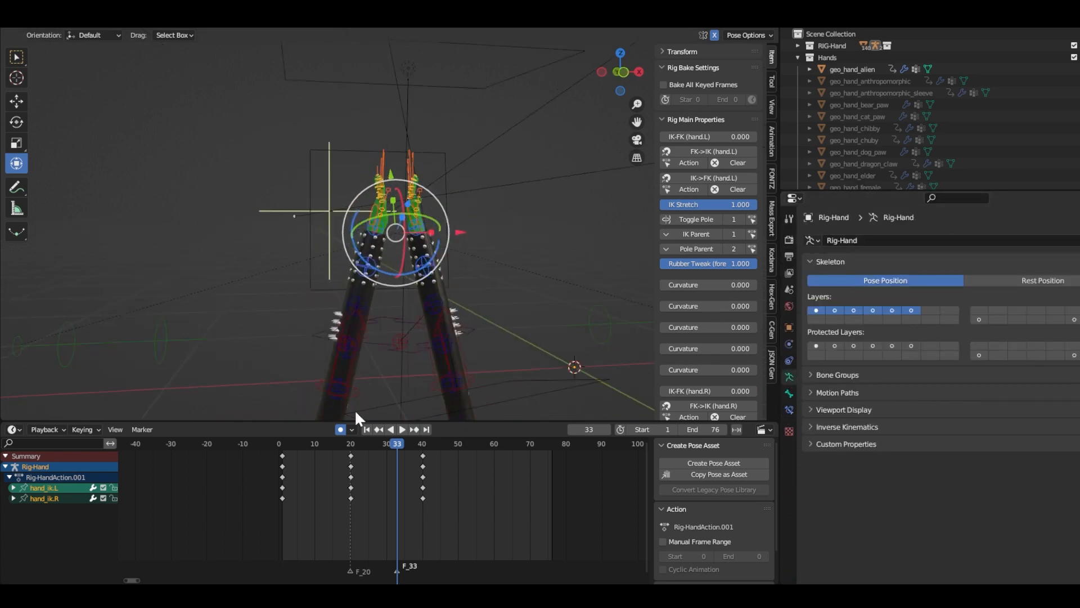
left_click_drag(315, 442, 282, 442)
scroll(398, 378, "down", 1)
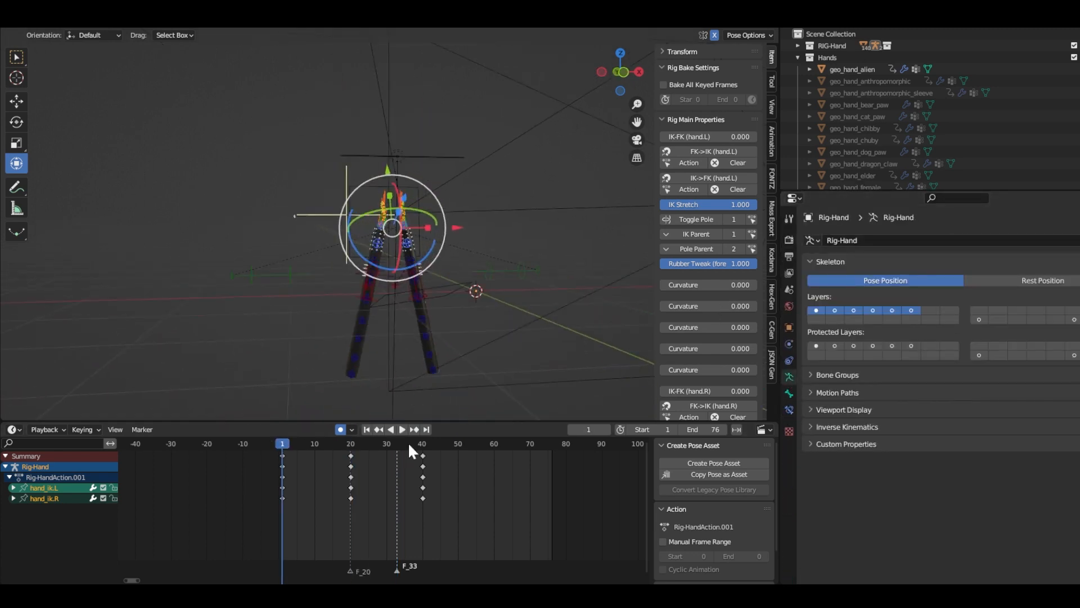
key("ctrl+z")
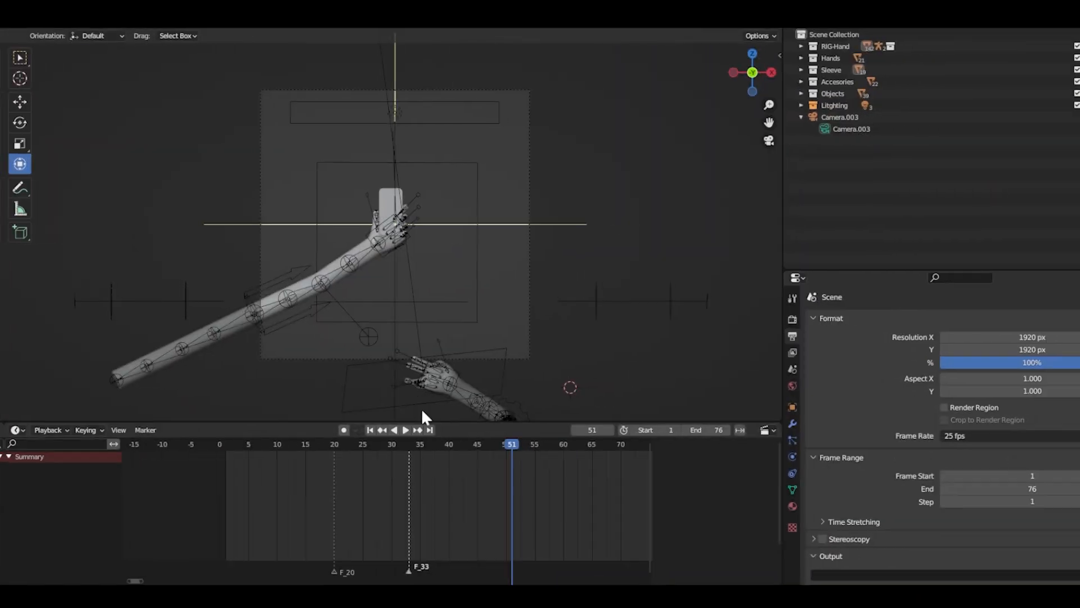
Step: Set the single-hand scene to frame 0 and expand its Objects collection
left_click_drag(396, 443, 211, 441)
scroll(487, 222, "up", 1)
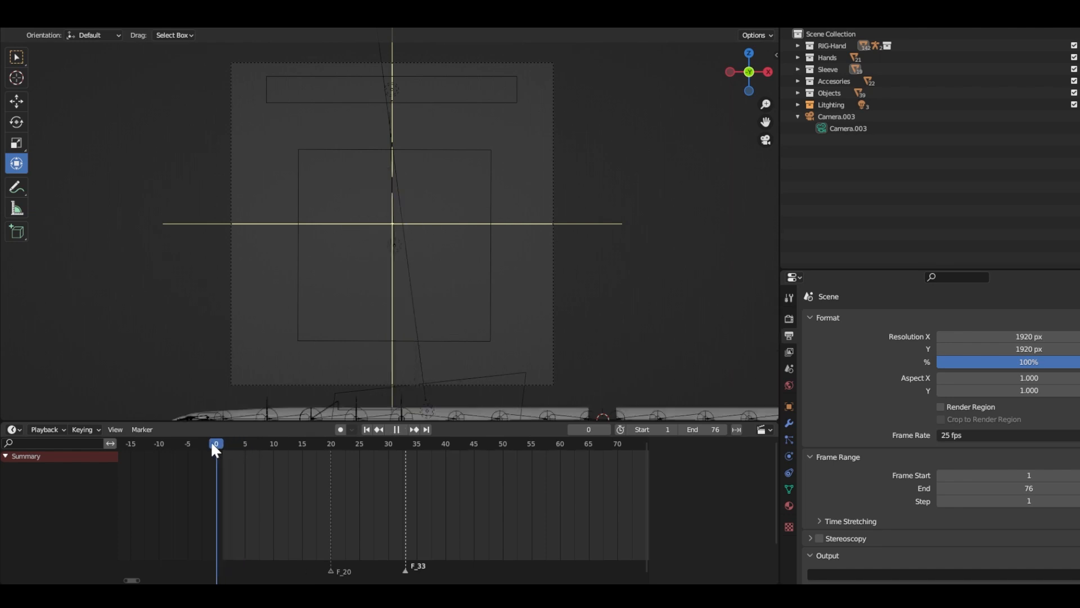
scroll(442, 316, "down", 2)
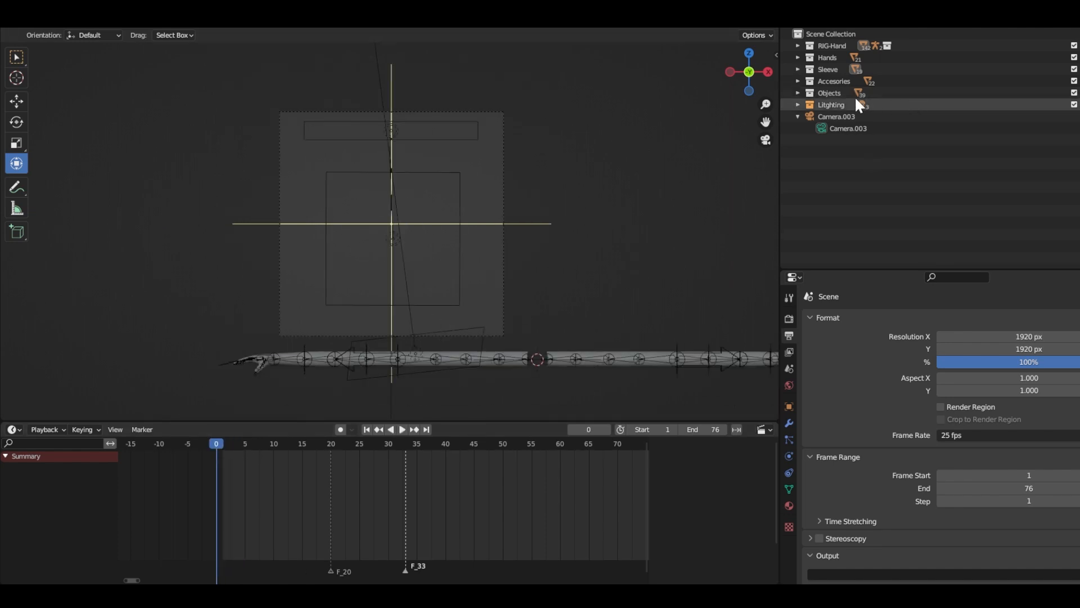
left_click(797, 91)
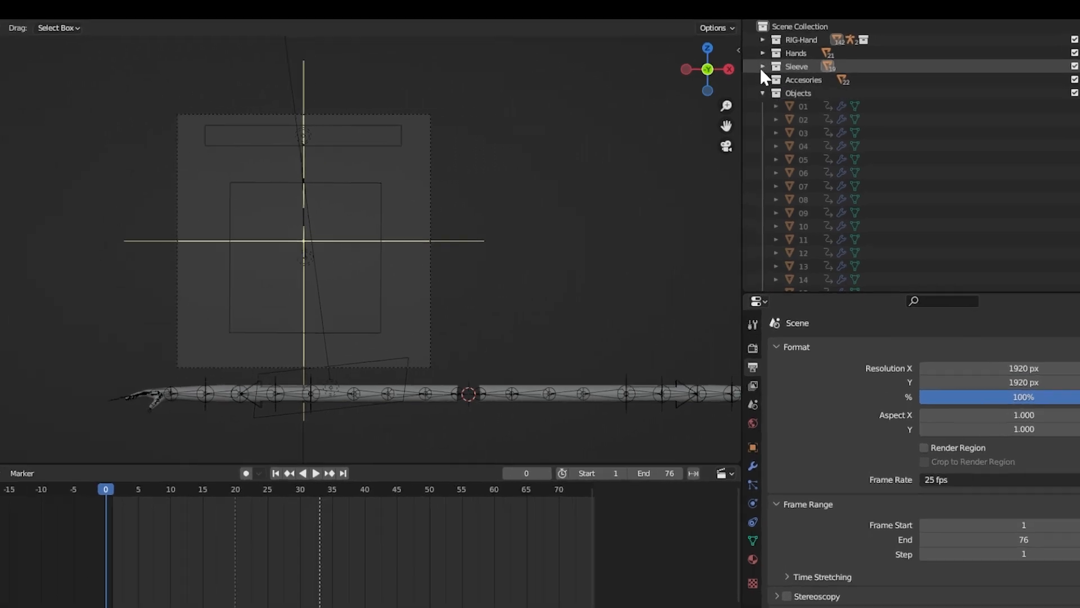
Step: Hide geo_tattoed_sleeve and show geo_checker_sleeve in the Sleeve collection
left_click(798, 70)
scroll(836, 143, "down", 5)
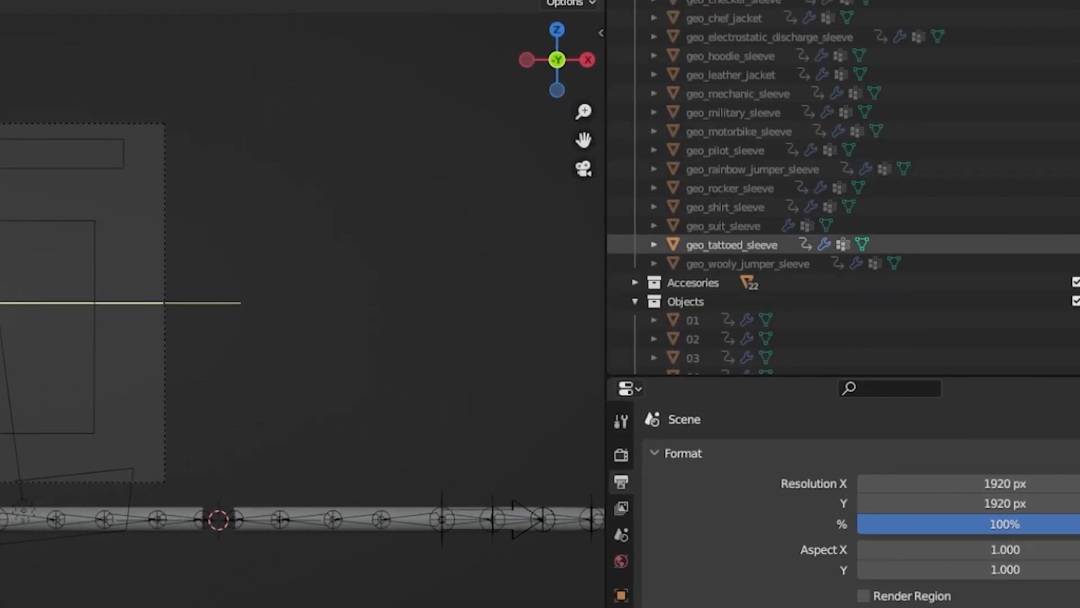
left_click(1079, 245)
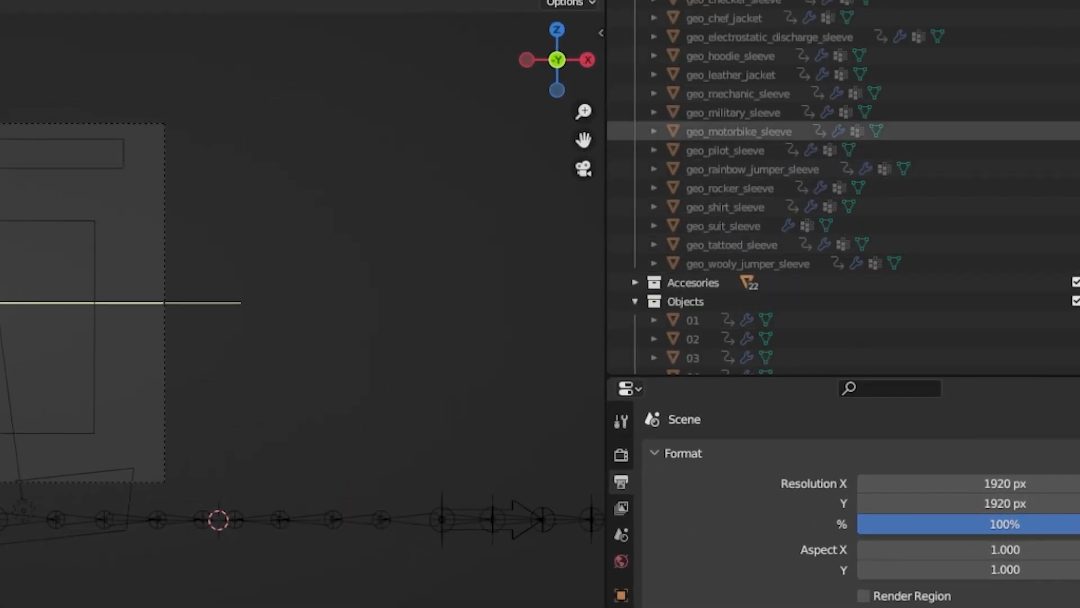
scroll(1079, 74, "up", 1)
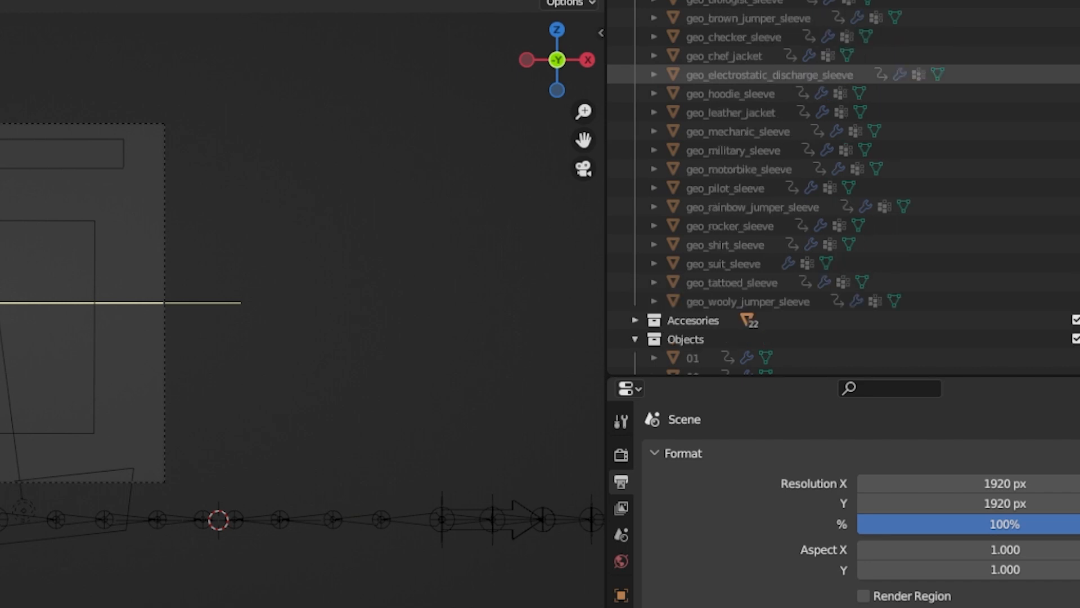
left_click(1079, 37)
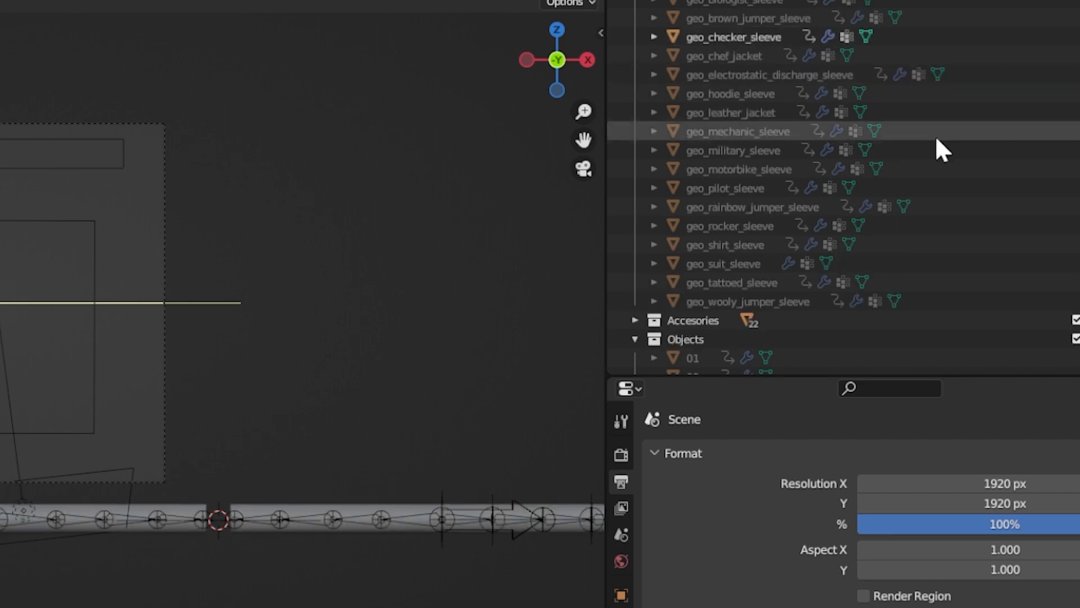
Step: Show geo_hand_alien in the Hands collection and select the checker sleeve mesh at frame 6
scroll(940, 149, "up", 3)
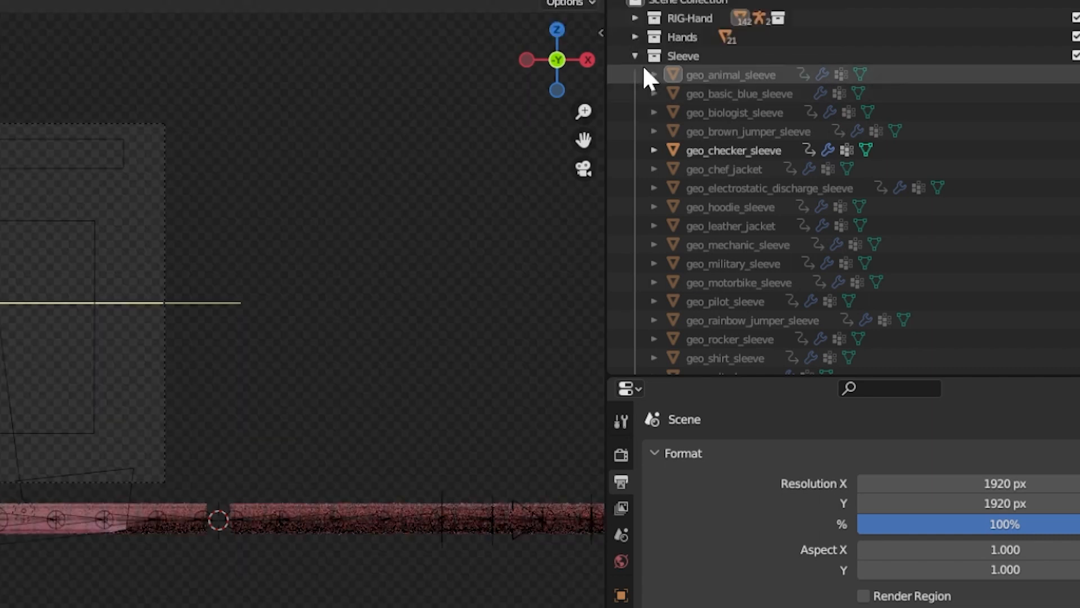
left_click(635, 37)
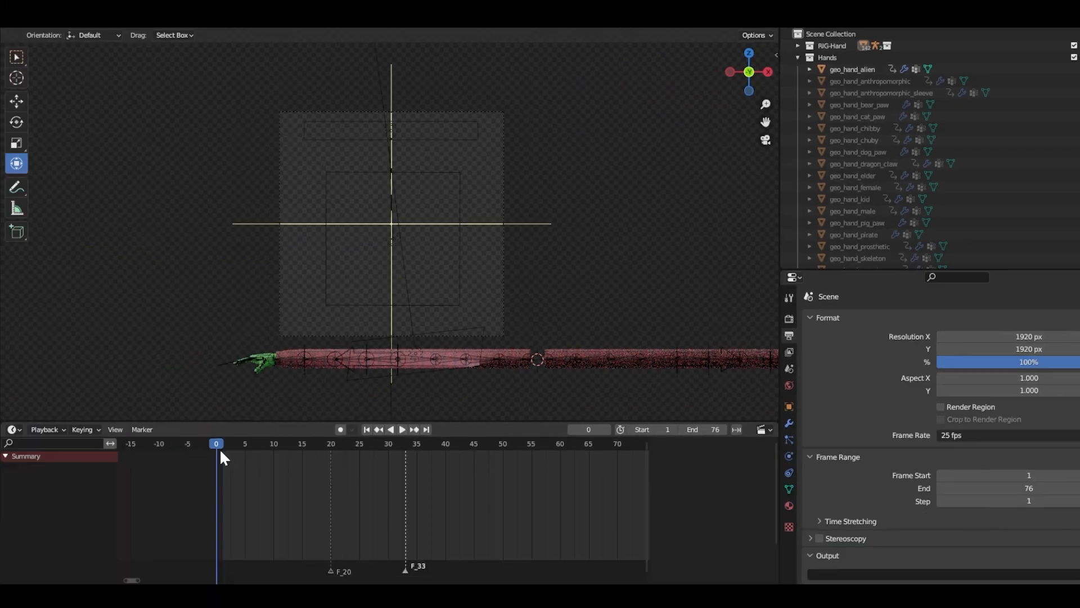
left_click_drag(220, 450, 251, 444)
middle_click_drag(397, 244, 363, 313, "shift")
scroll(393, 178, "up", 7)
left_click(418, 219)
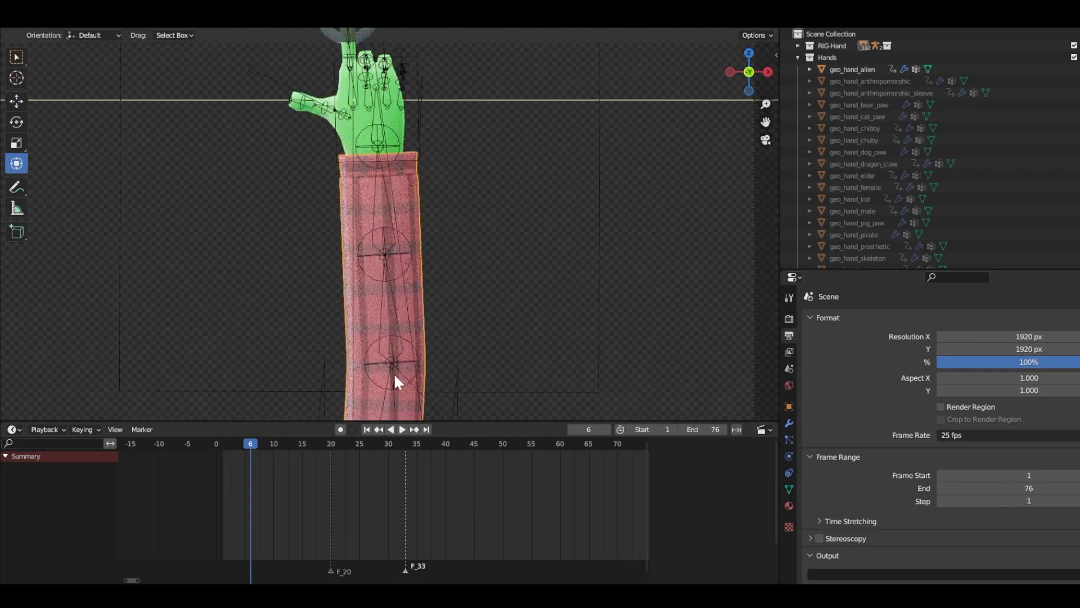
Step: Return to frame 0 and apply the Mirror modifier of geo_checker_sleeve
scroll(248, 445, "down", 1)
left_click_drag(244, 440, 242, 440)
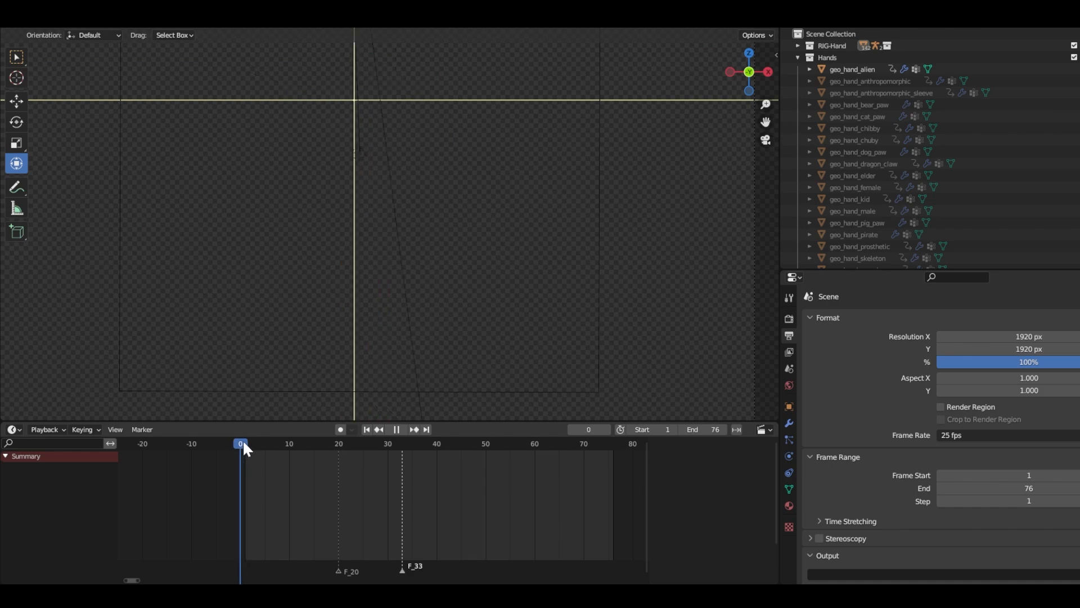
scroll(385, 312, "down", 5)
middle_click_drag(385, 311, 384, 266, "shift")
scroll(417, 265, "down", 2)
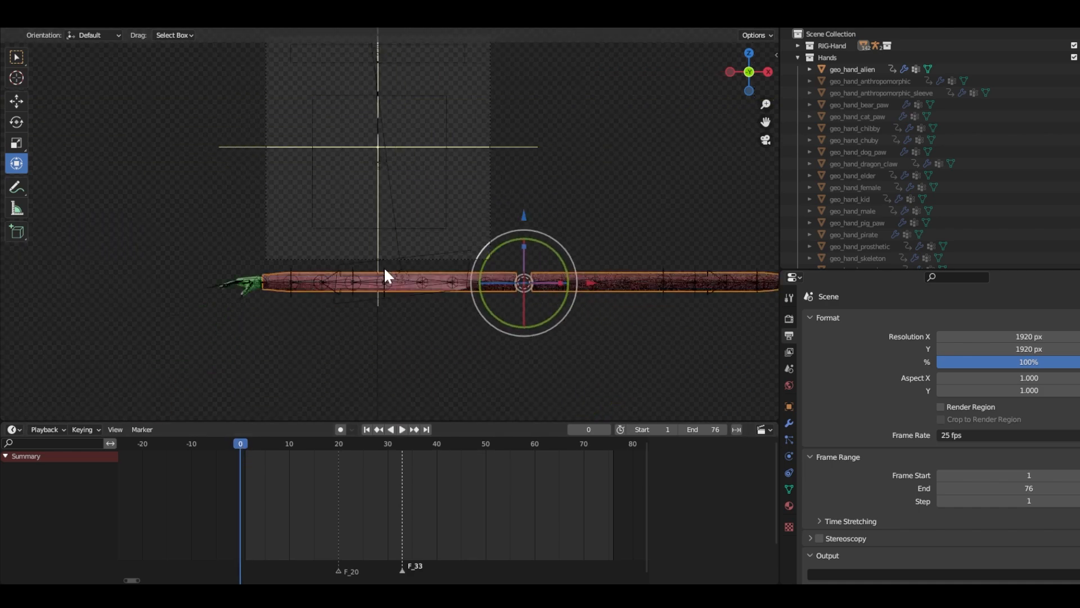
left_click(789, 430)
left_click(1079, 340)
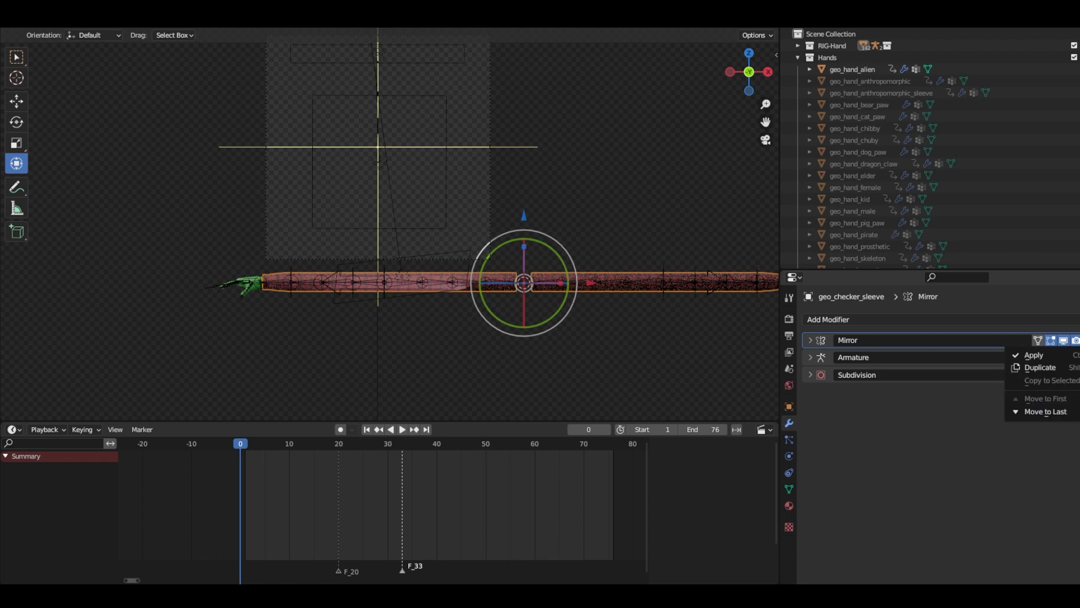
left_click(1058, 359)
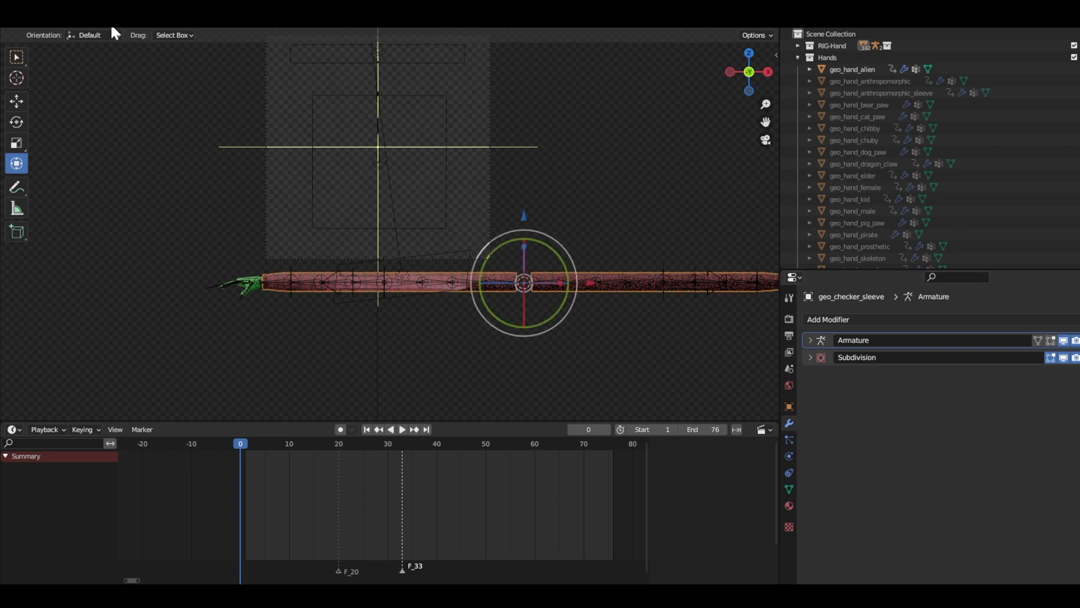
Step: In Edit Mode with X-ray display, box-select all vertices of the sleeve half covering the arm inside the camera frame
key("ctrl+Tab")
left_click(72, 41)
left_click_drag(217, 194, 522, 336)
middle_click_drag(522, 336, 400, 212)
left_click(459, 207)
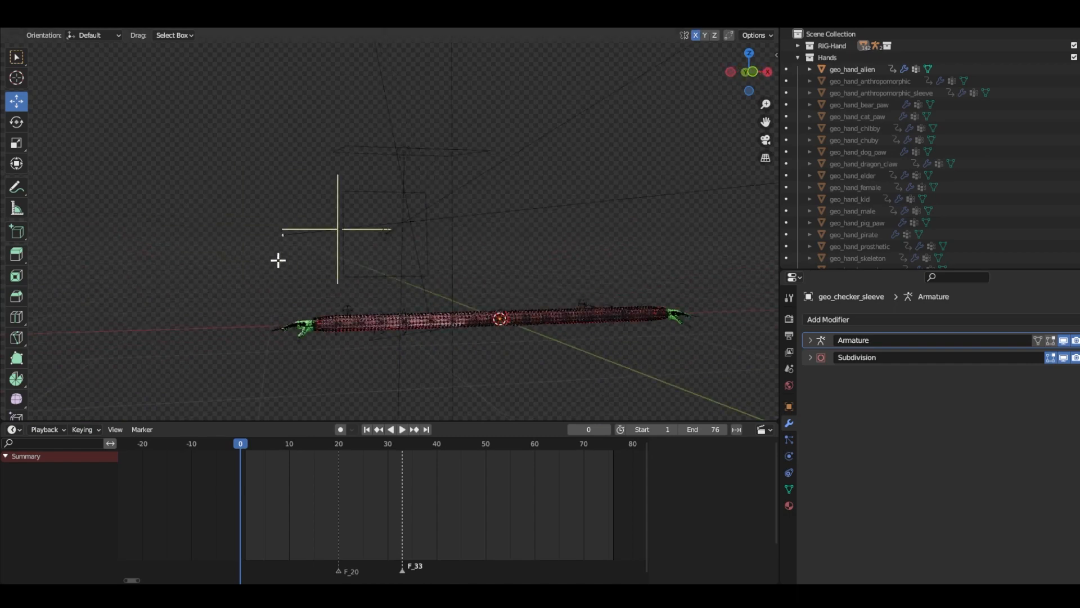
left_click_drag(283, 259, 490, 365)
middle_click_drag(490, 365, 466, 355)
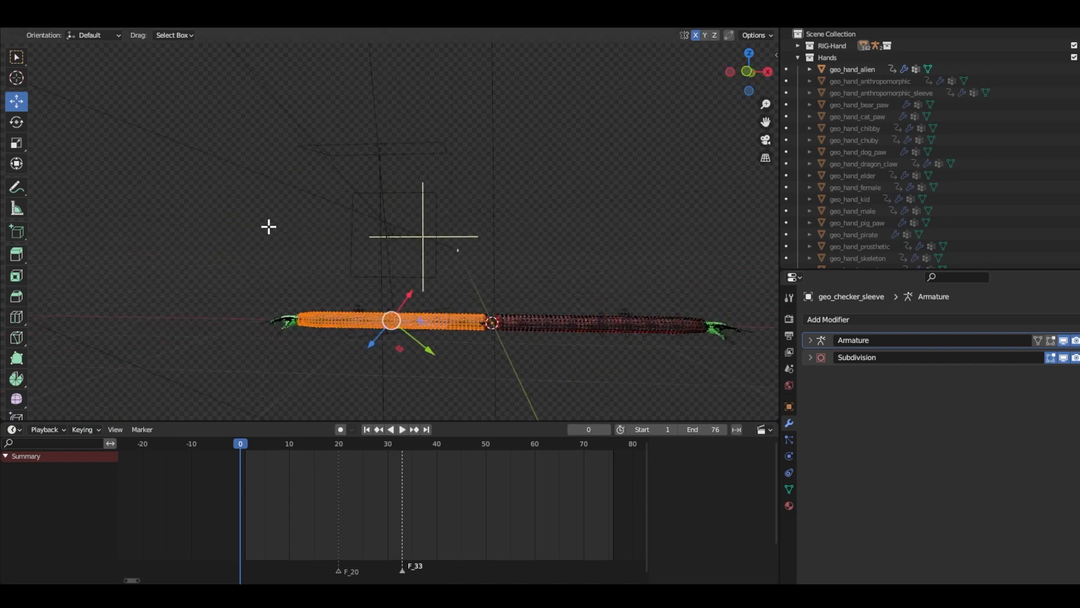
left_click_drag(269, 226, 487, 364)
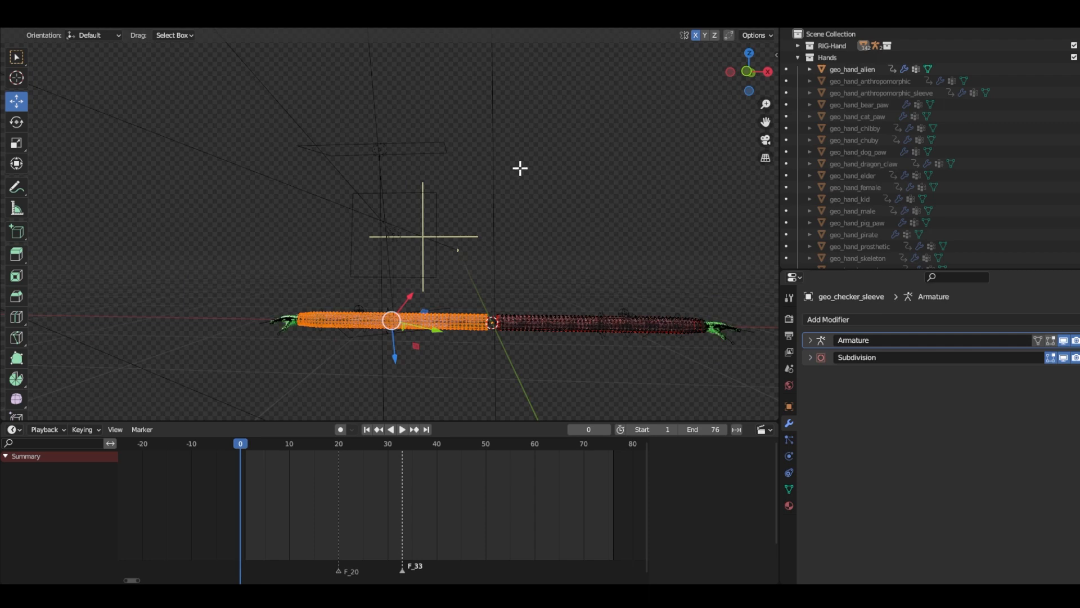
middle_click_drag(518, 167, 682, 34)
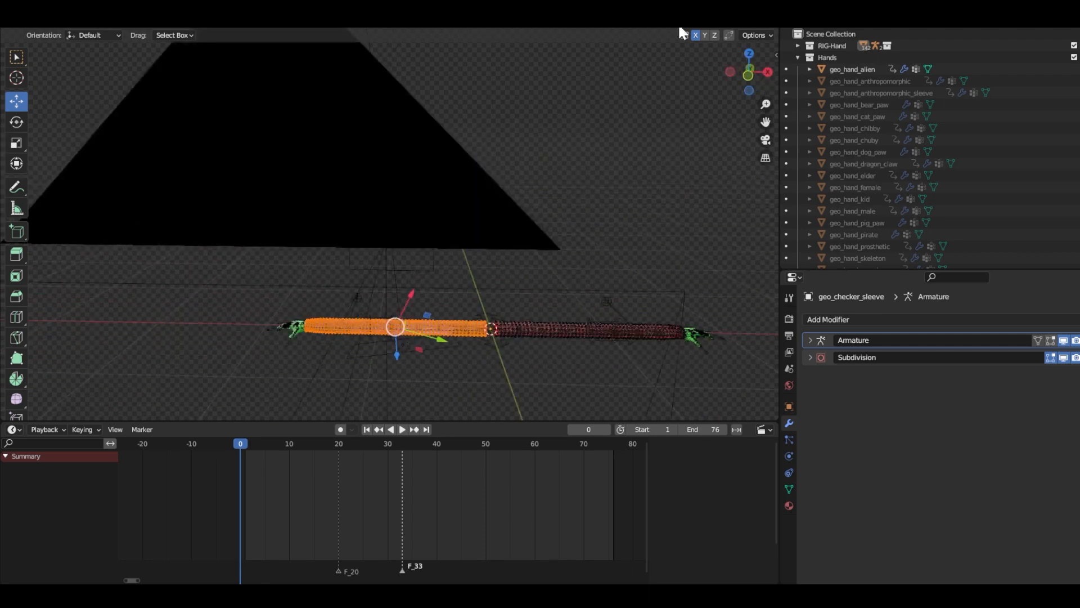
Step: Separate the selected sleeve half from geo_checker_sleeve into its own mesh using Separate by Selection
left_click(666, 22)
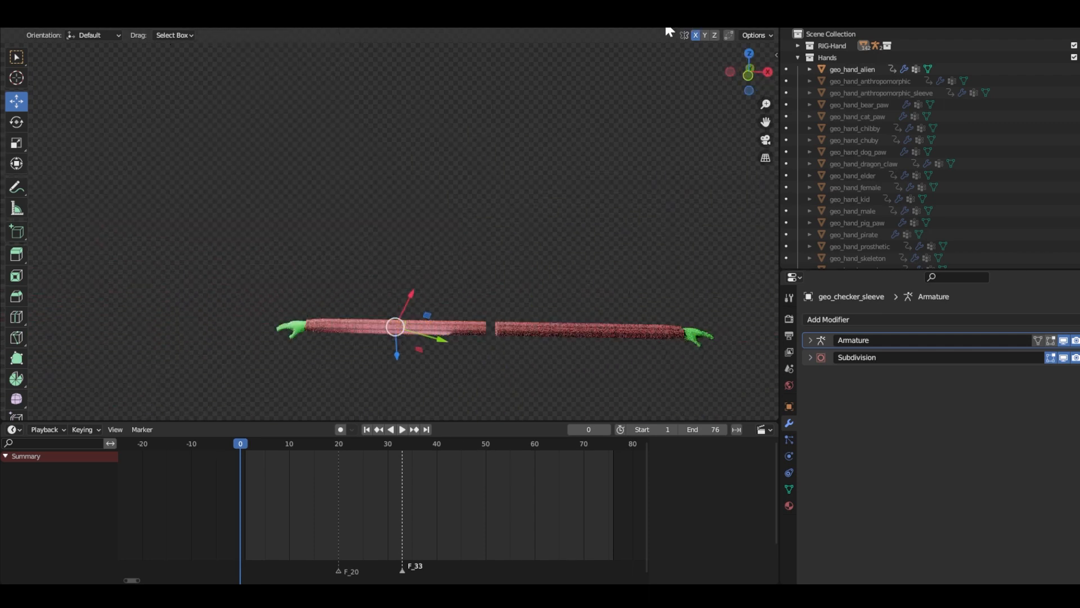
middle_click_drag(419, 264, 370, 257)
left_click(682, 34)
right_click(369, 258)
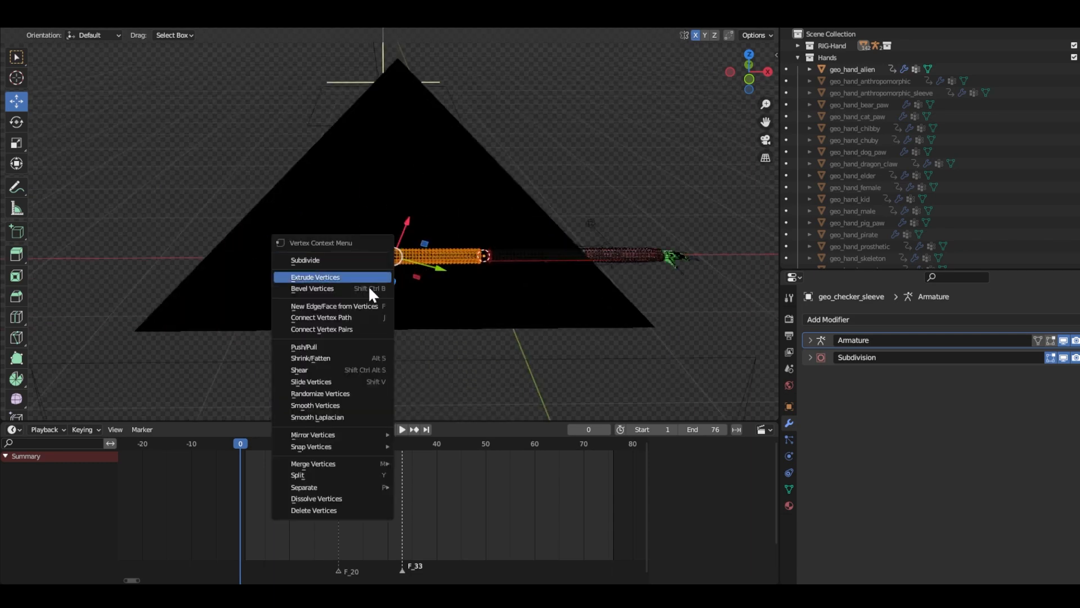
mouse_move(360, 467)
mouse_move(365, 487)
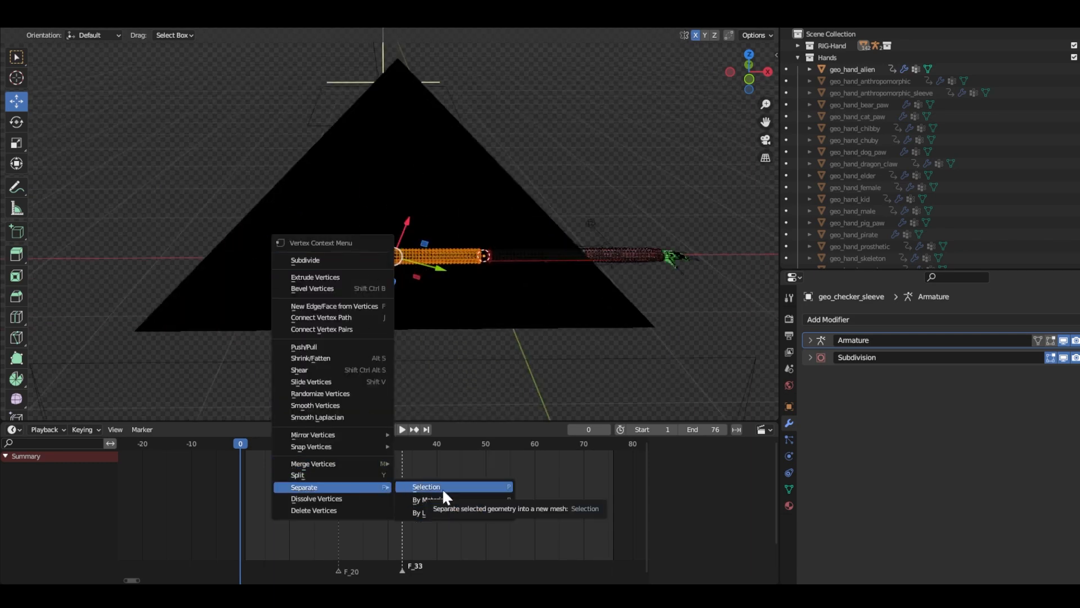
left_click(442, 487)
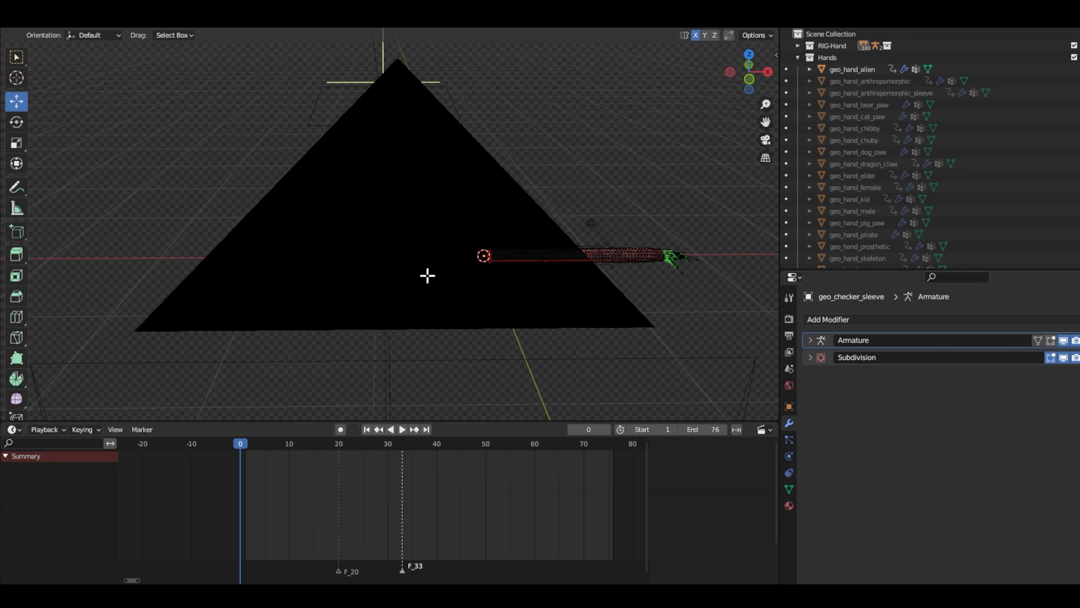
Step: Return to Object Mode, move the separated sleeve up off the arm and delete it
middle_click_drag(427, 273, 432, 306)
left_click(56, 23)
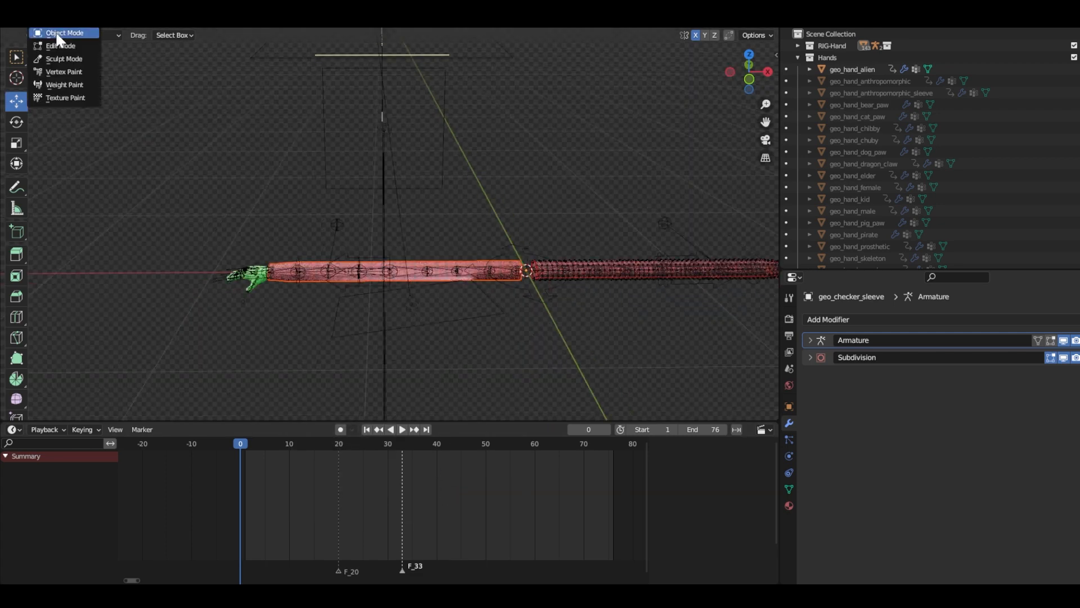
left_click(58, 36)
left_click(369, 261)
key("g")
left_click(400, 190)
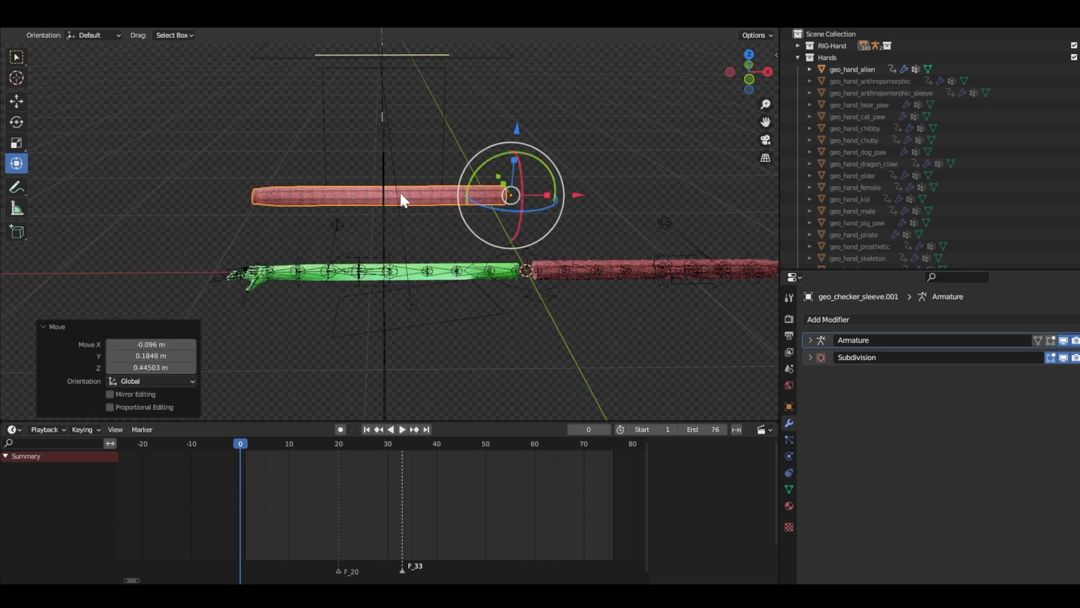
key("g")
left_click(401, 125)
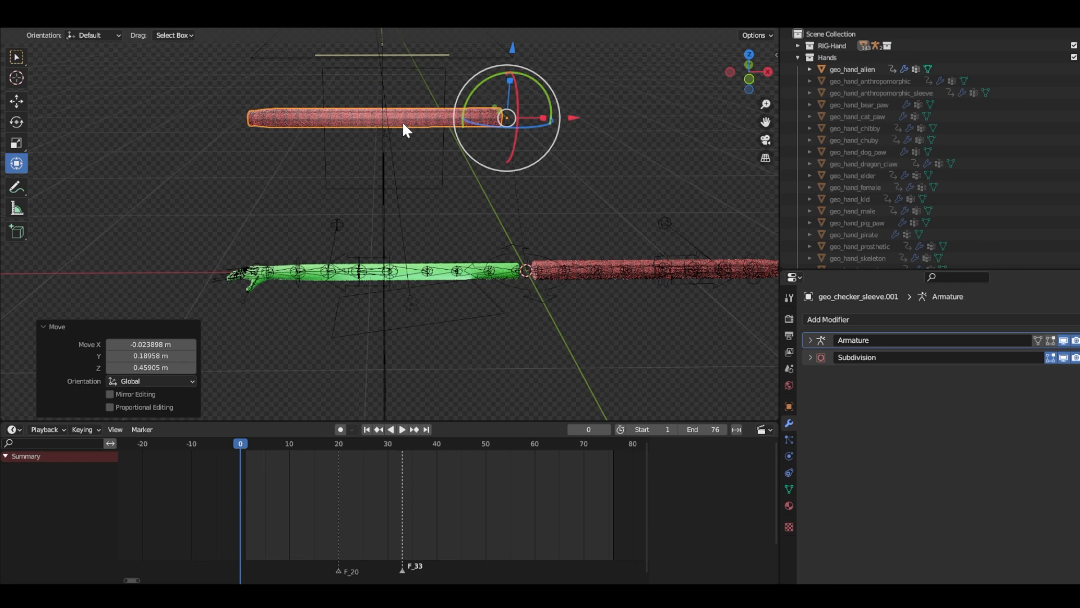
key("Delete")
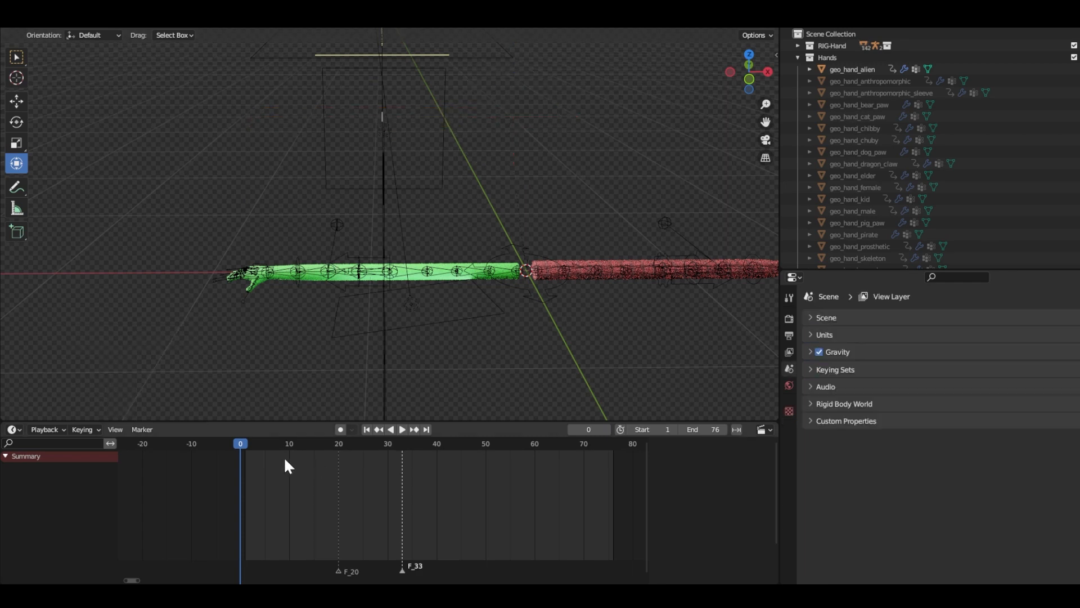
Step: Examine both arms through the animation up to frame 45 and return to frame 0
left_click(269, 443)
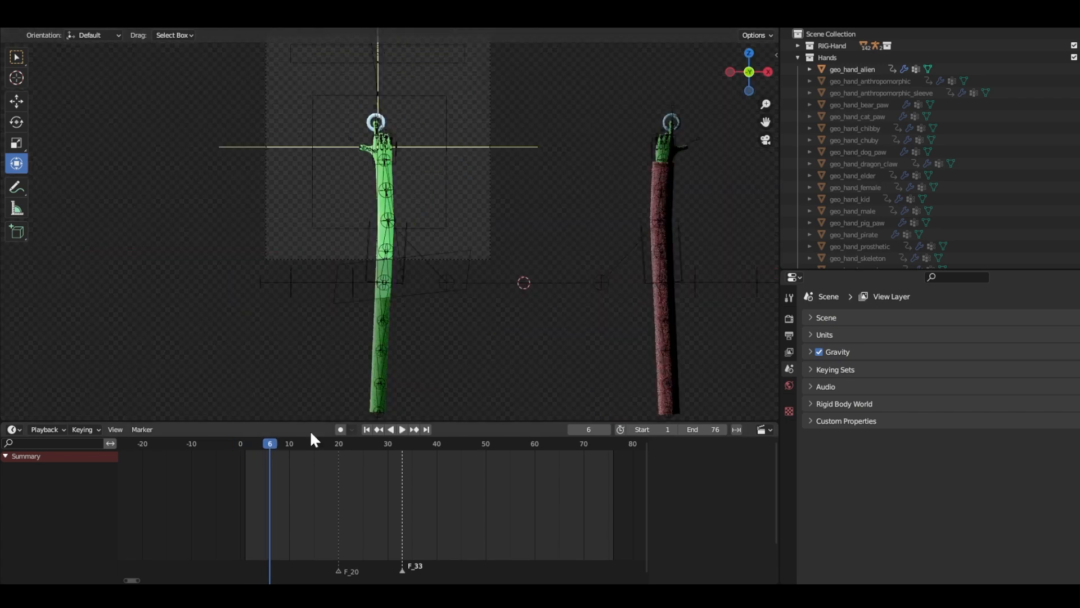
left_click_drag(367, 444, 461, 440)
scroll(359, 133, "up", 6)
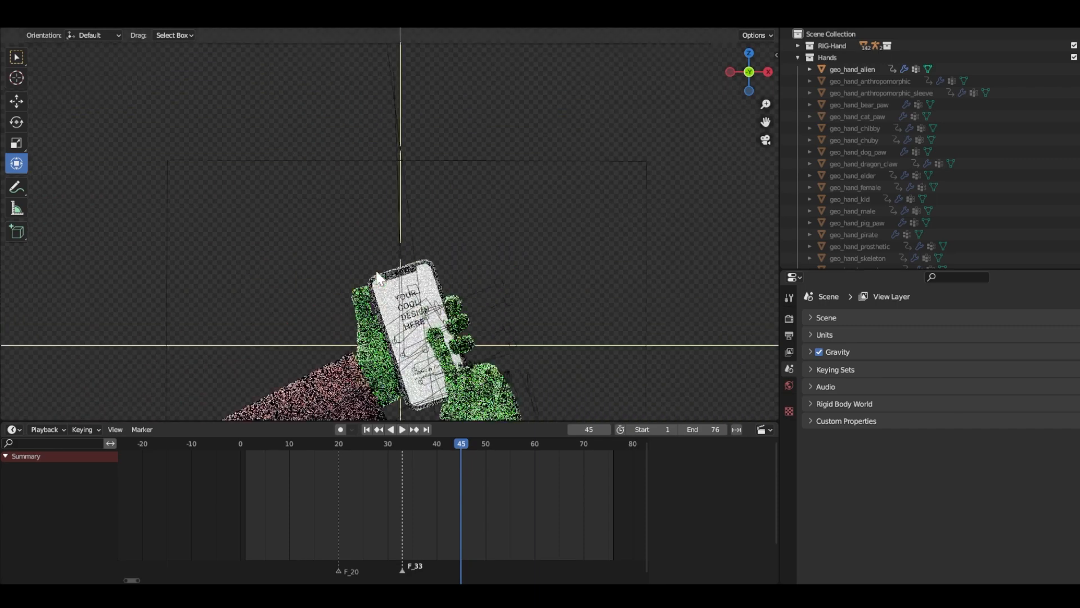
scroll(378, 290, "down", 2)
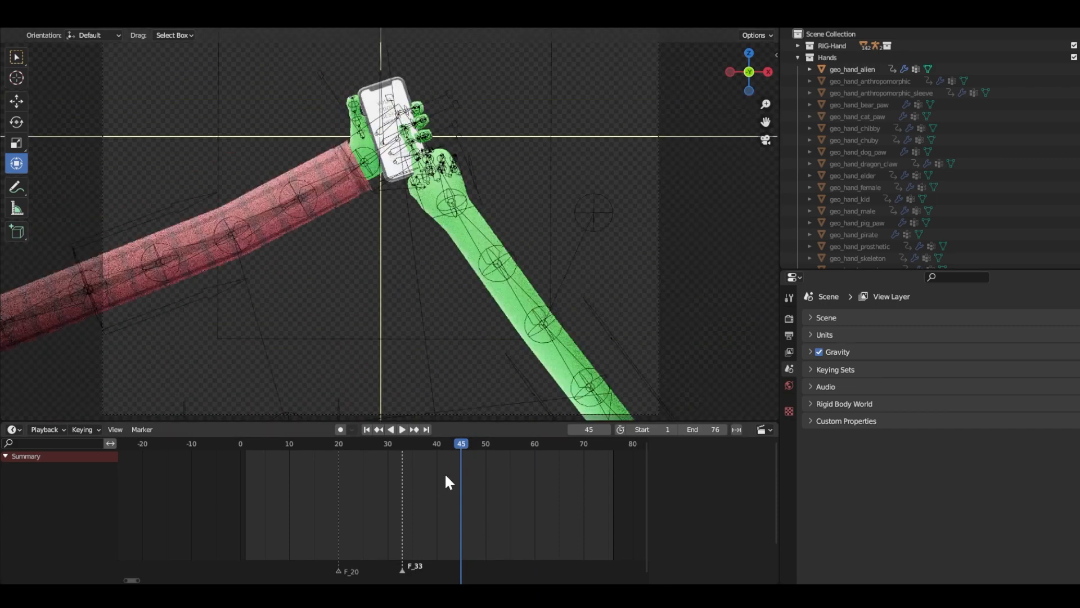
left_click_drag(463, 444, 241, 445)
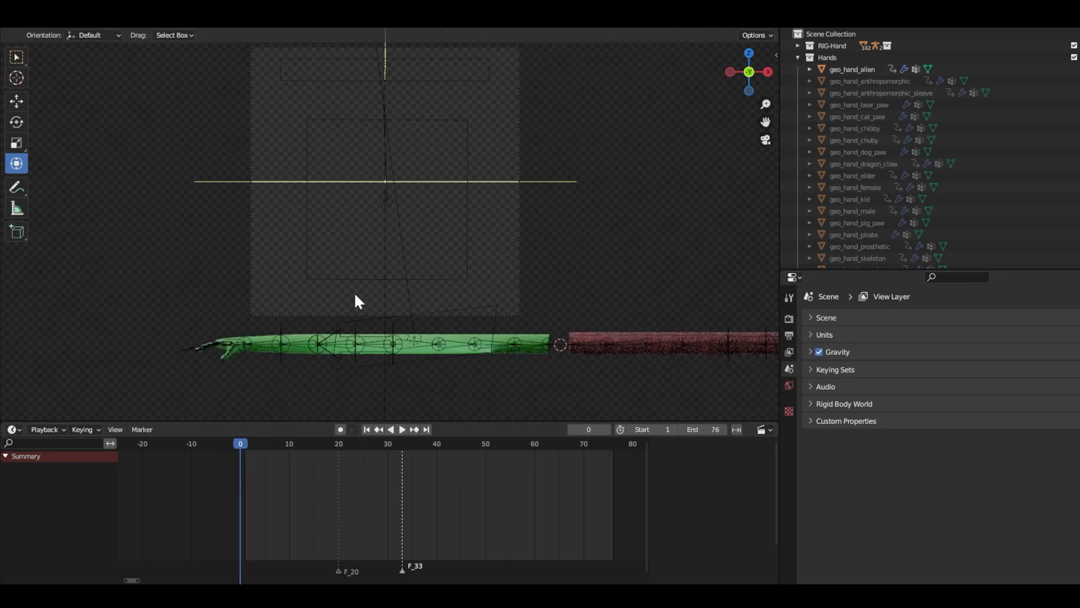
middle_click_drag(443, 345, 362, 292, "shift")
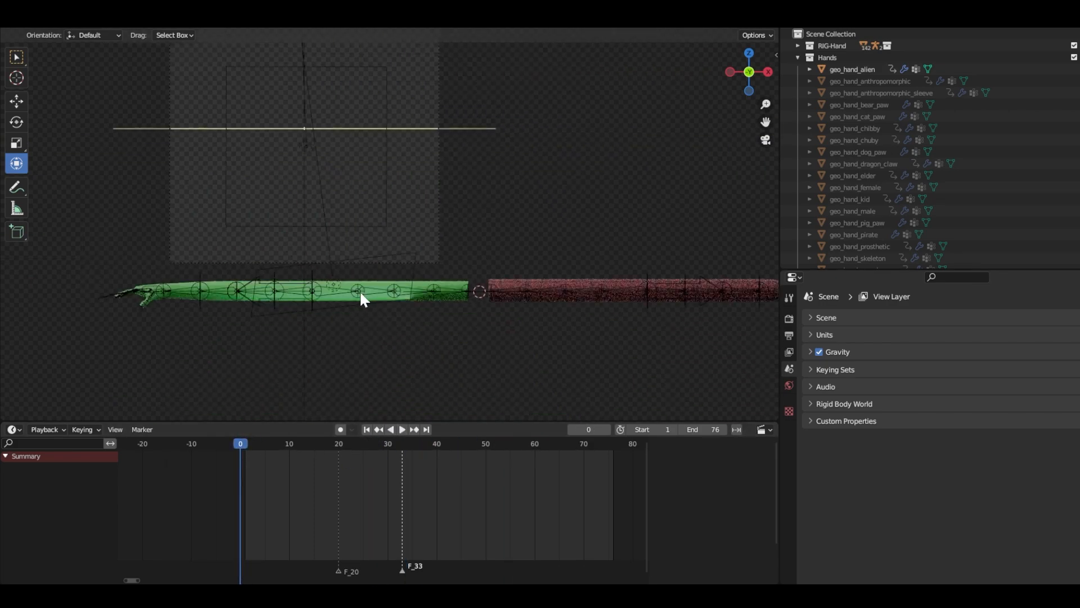
Step: Select the remaining geo_checker_sleeve and set the animation to frame 57, framing the sleeved arm closely
left_click(511, 286)
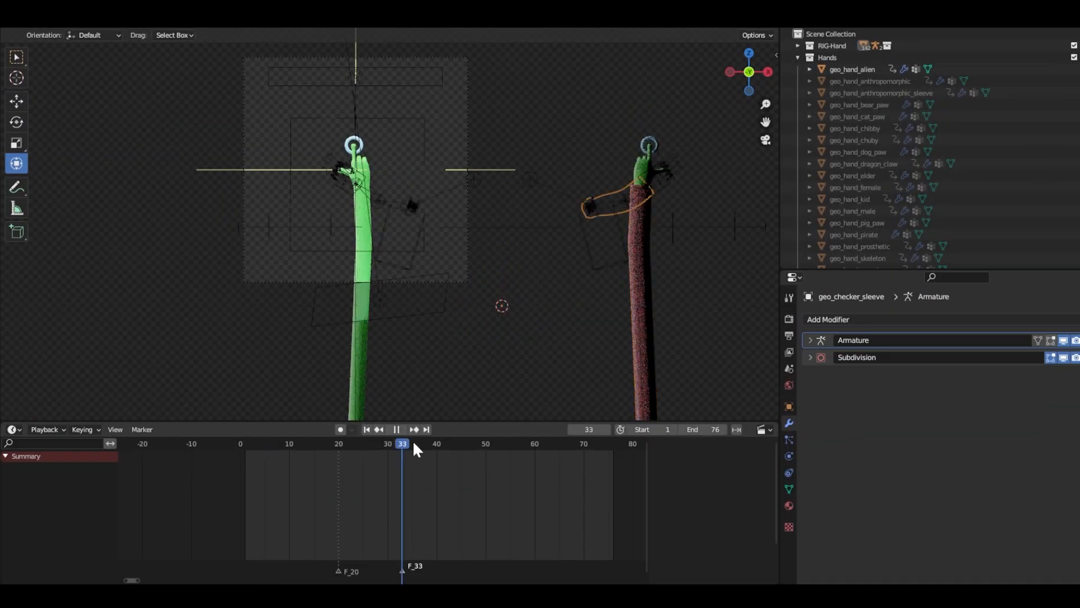
left_click_drag(413, 440, 501, 444)
left_click_drag(506, 444, 518, 445)
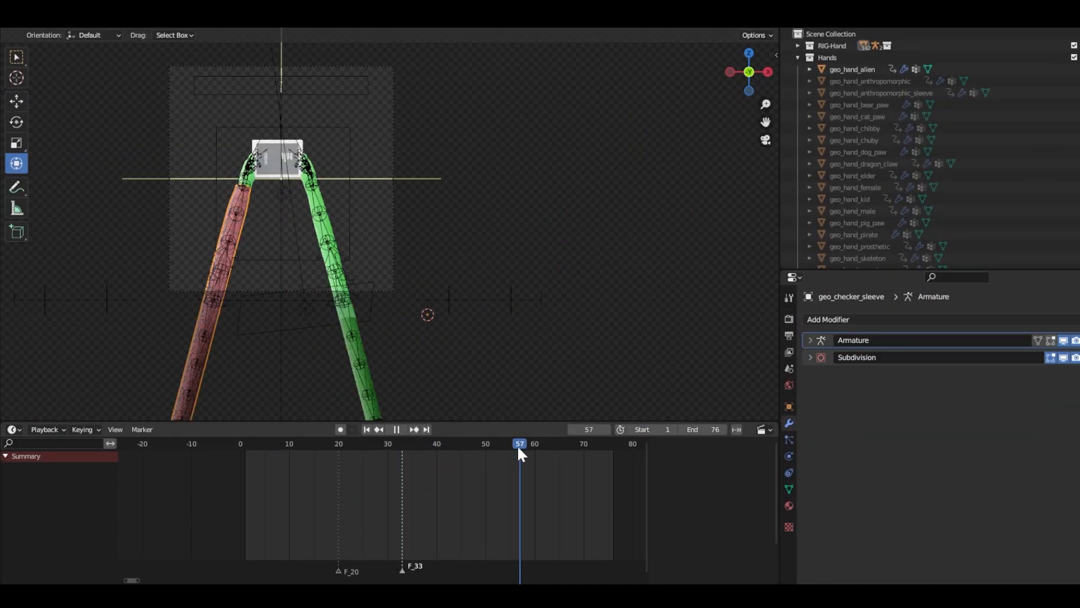
middle_click_drag(178, 106, 232, 132, "shift")
left_click(65, 22)
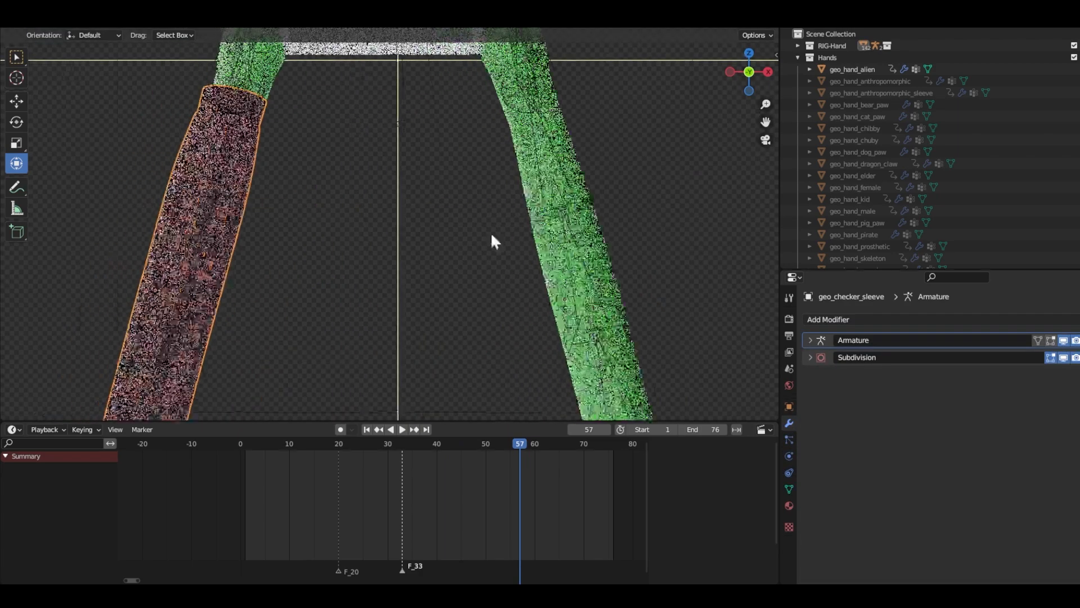
Step: Set the Subsurface Color of mat_flannel_sleeve to purple and expand Color Ramp A under its Base Color Overlay
left_click(789, 506)
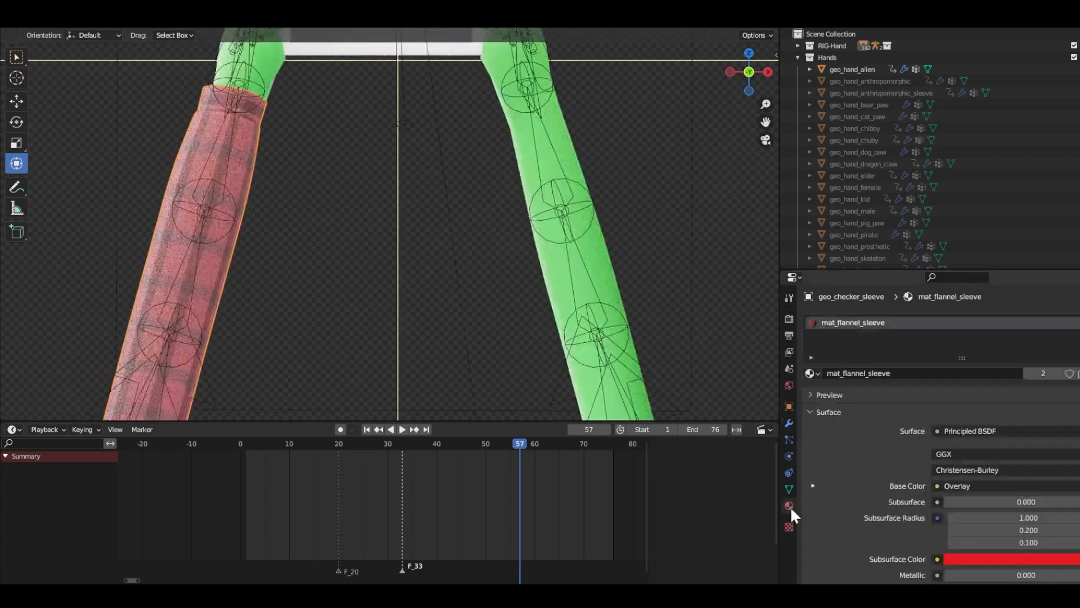
left_click(977, 488)
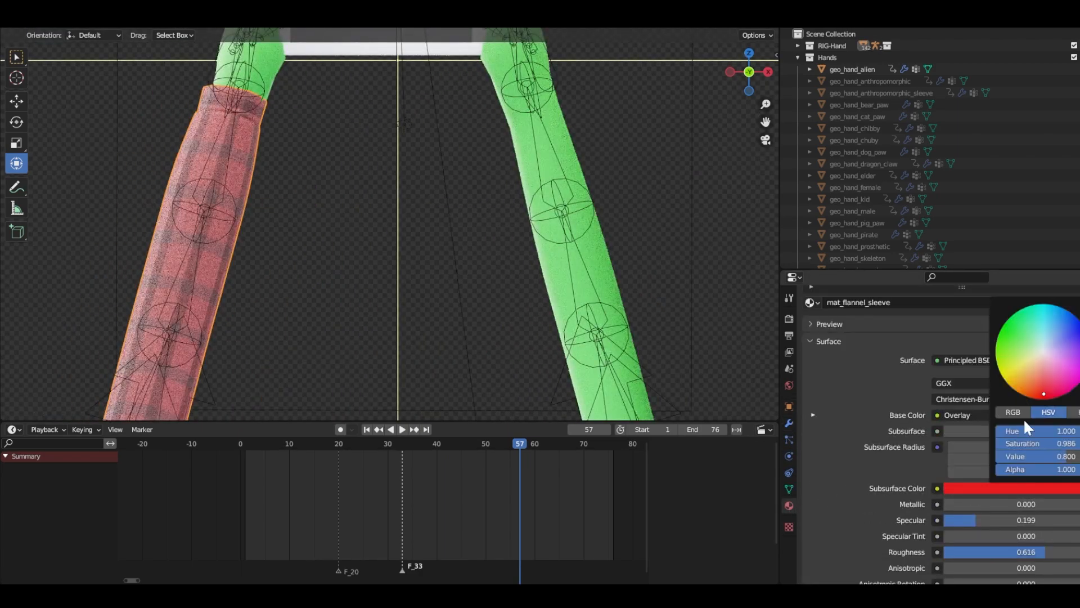
left_click(813, 414)
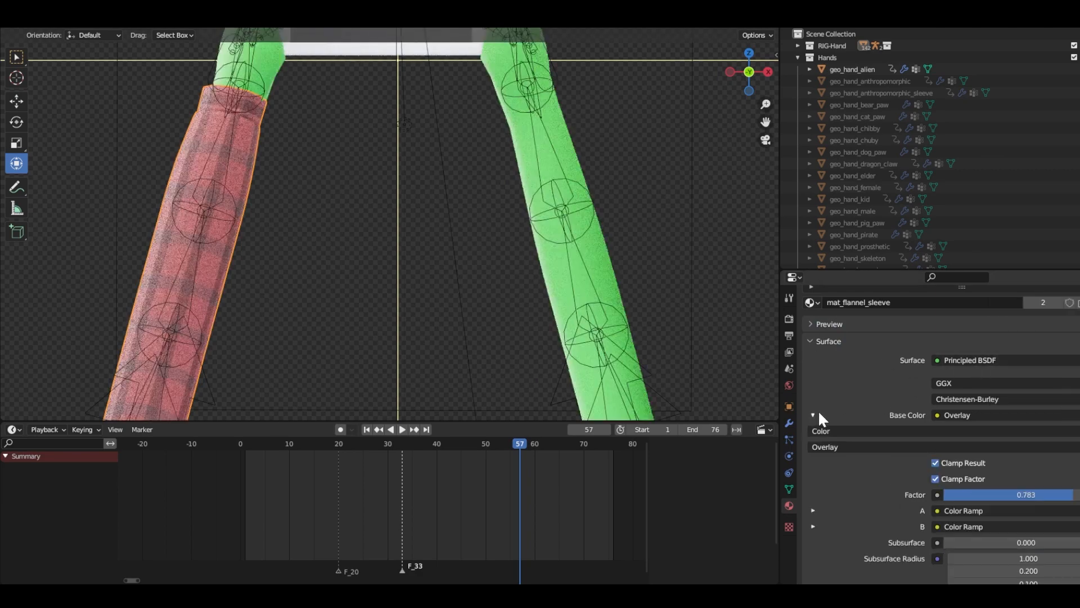
left_click(813, 510)
scroll(815, 484, "down", 5)
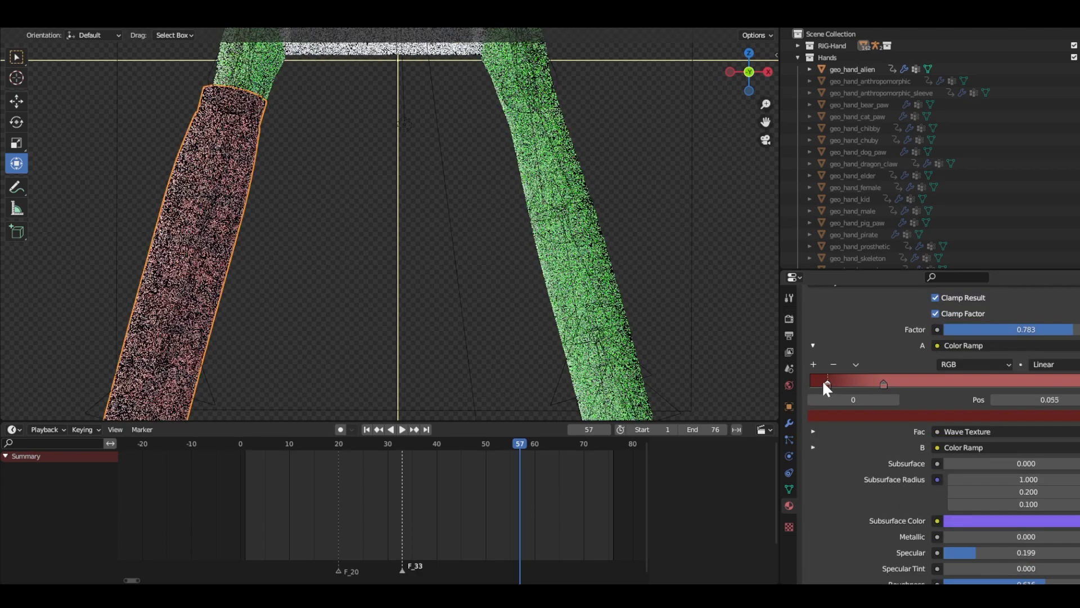
Step: Move the dark stop of Color Ramp A to position 0.202 and recolor it dark blue
left_click_drag(859, 388, 873, 381)
left_click(873, 415)
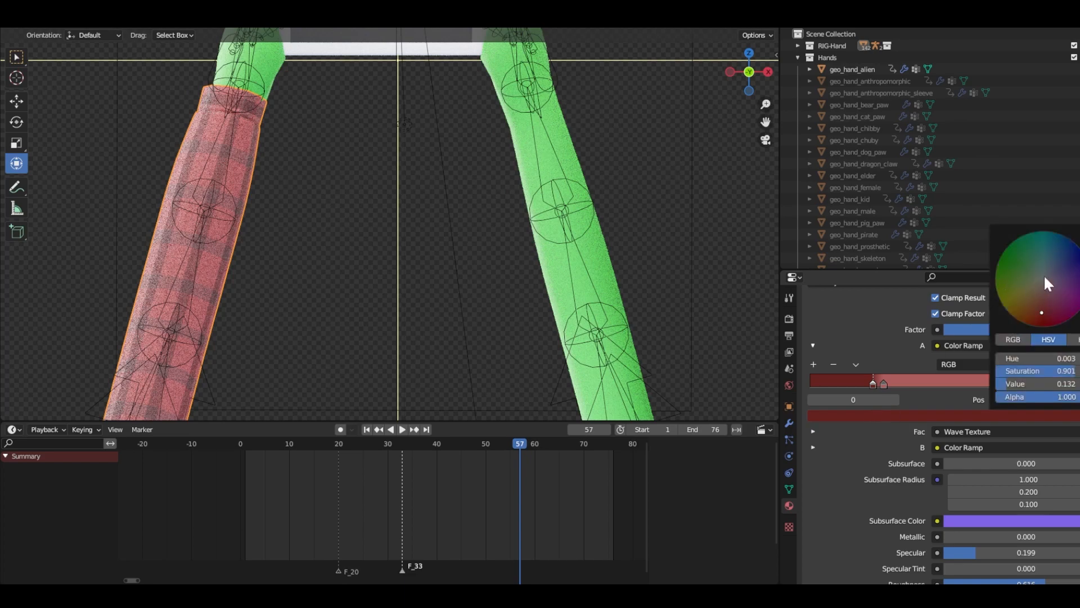
left_click(1067, 250)
scroll(505, 234, "down", 2)
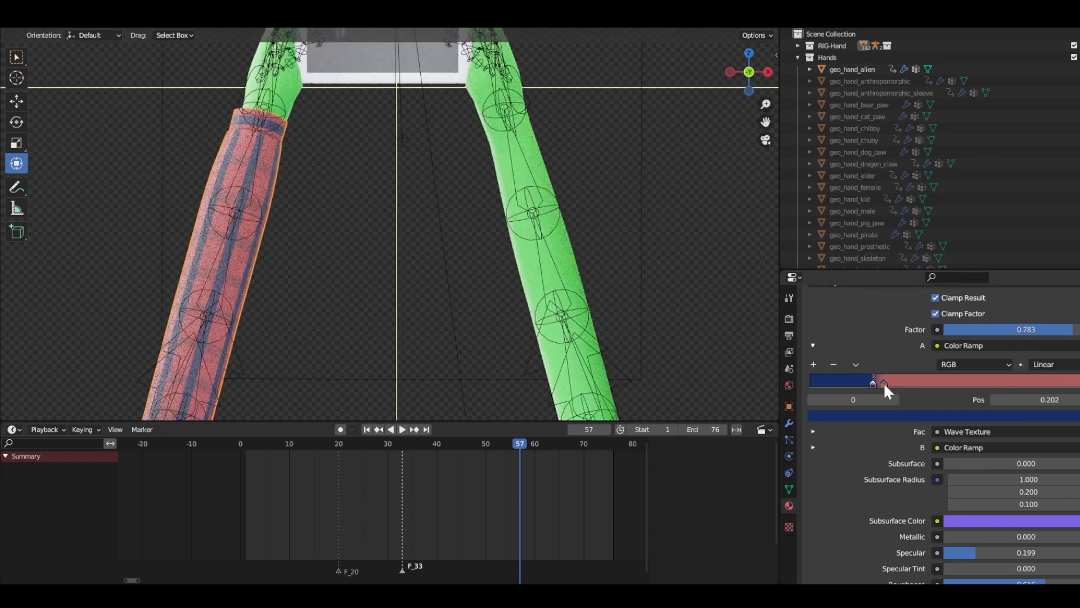
Step: Recolor the second stop of Color Ramp A from its reddish tone to teal and inspect the sleeve up close
left_click(884, 384)
left_click(905, 415)
left_click(1050, 250)
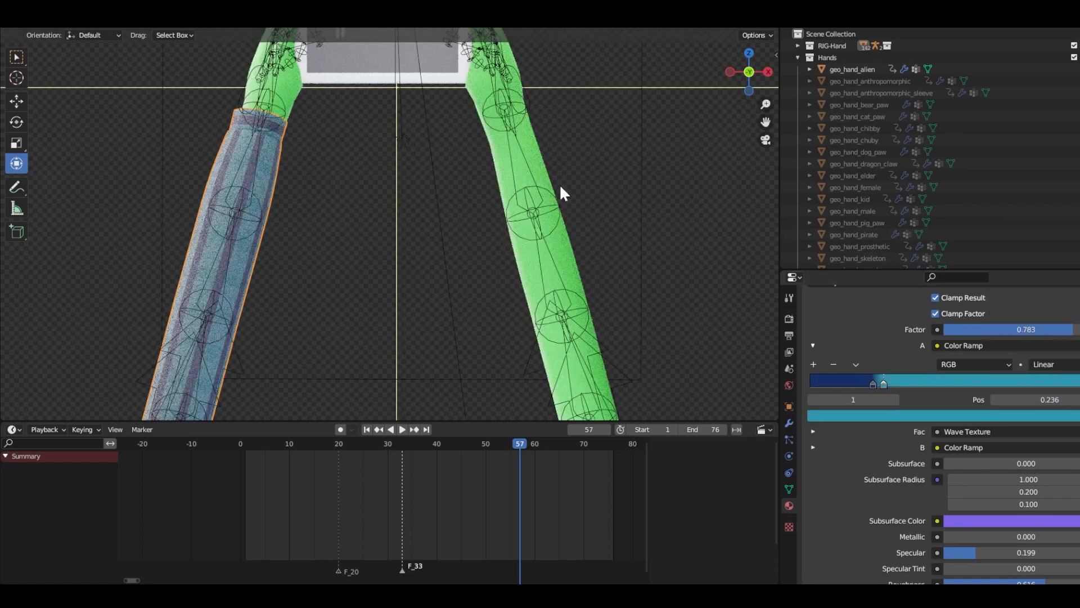
scroll(315, 223, "up", 2)
scroll(323, 227, "up", 3)
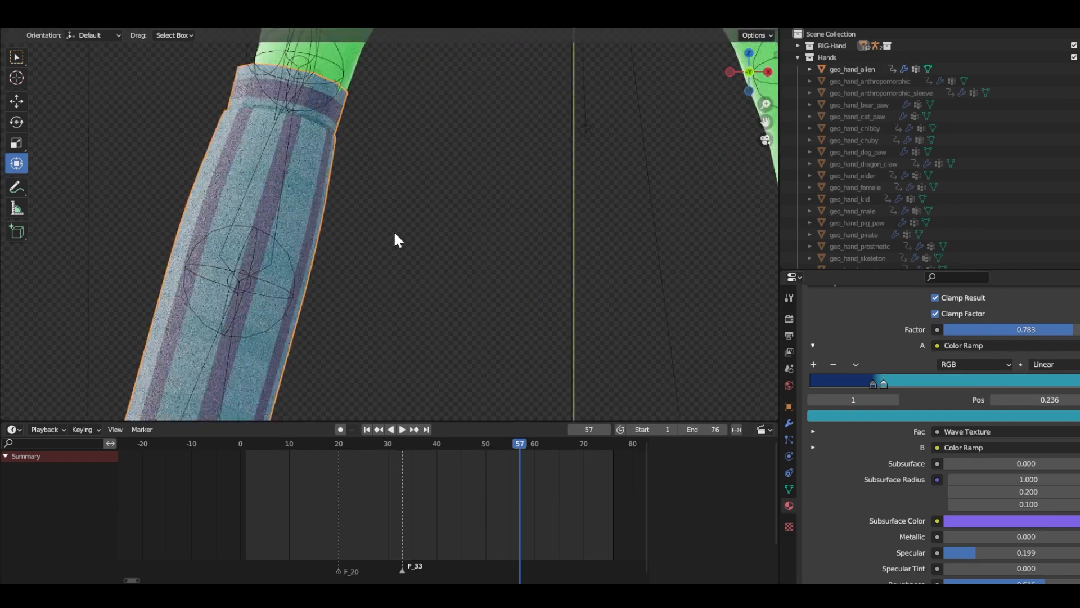
Step: Spread the stops of Color Ramp A to soften the stripes, placing the teal stop at position 0.762
left_click_drag(873, 385, 1046, 384)
scroll(495, 327, "down", 4)
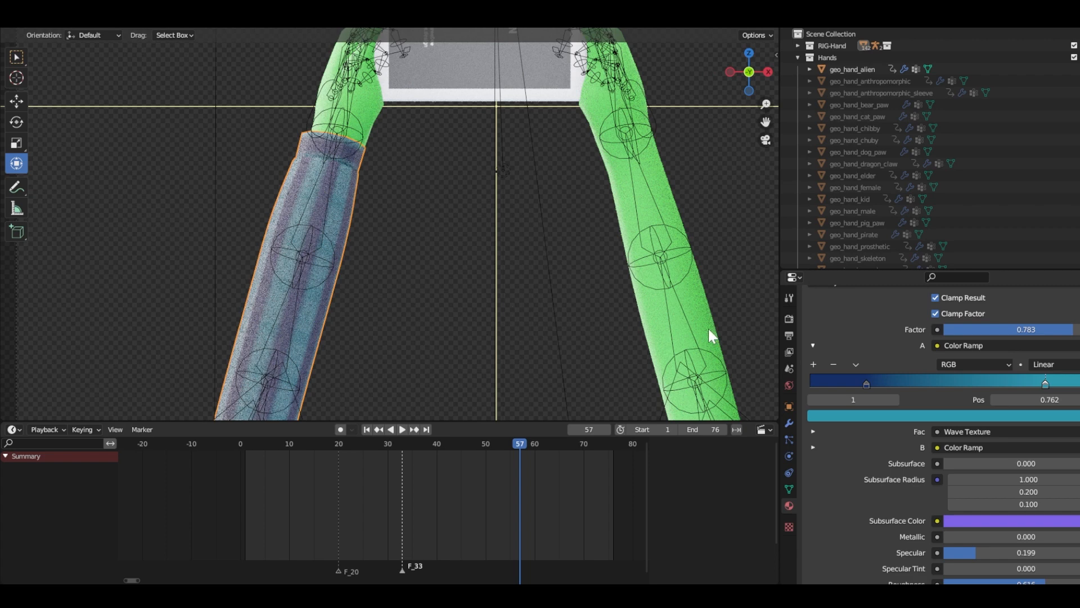
Step: Show the Ipad screen material of 56_ipad and open the unpack options of its iPad_vertical.png.001 base color image
scroll(605, 284, "down", 3)
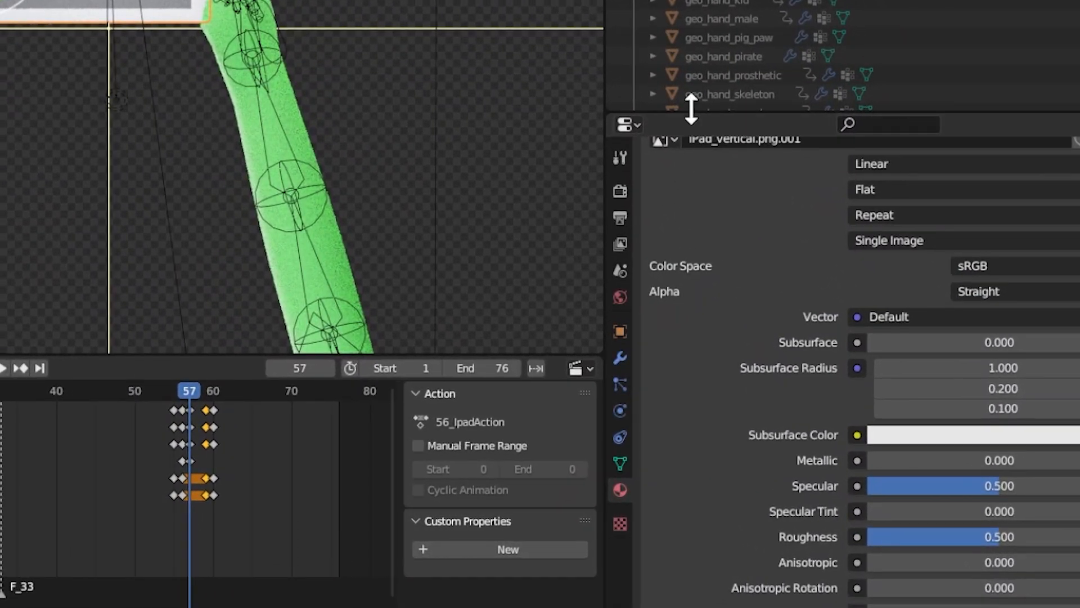
left_click_drag(691, 108, 690, 2)
scroll(682, 161, "up", 10)
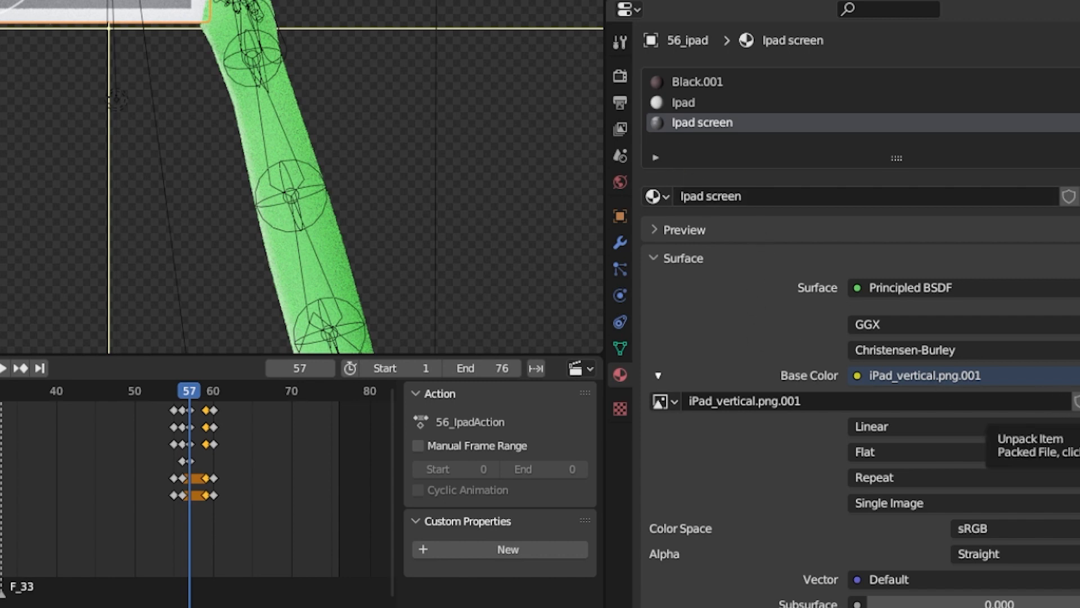
left_click(1076, 401)
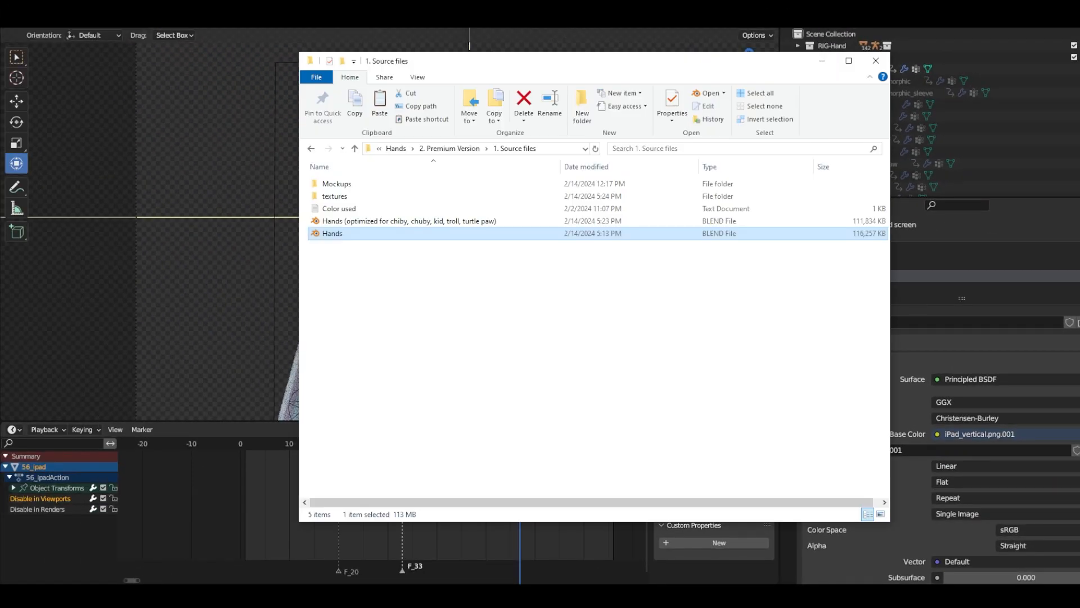
Step: Open iPad_vertical from the textures folder in Photoshop, fit the whole artwork in view and activate the Brush tool
double_click(338, 196)
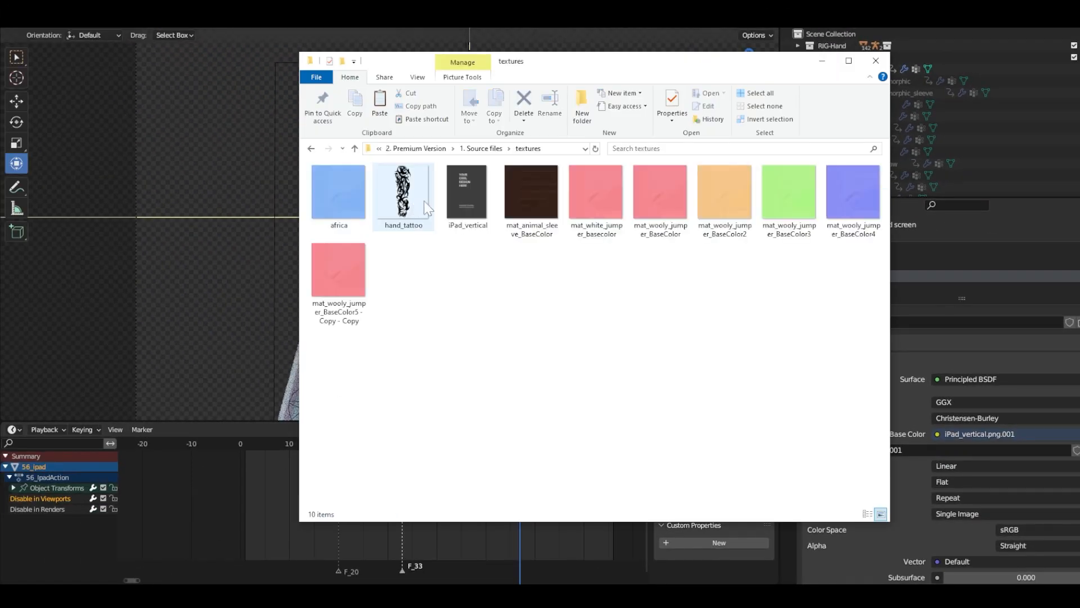
left_click(467, 214)
left_click_drag(535, 67, 427, 52)
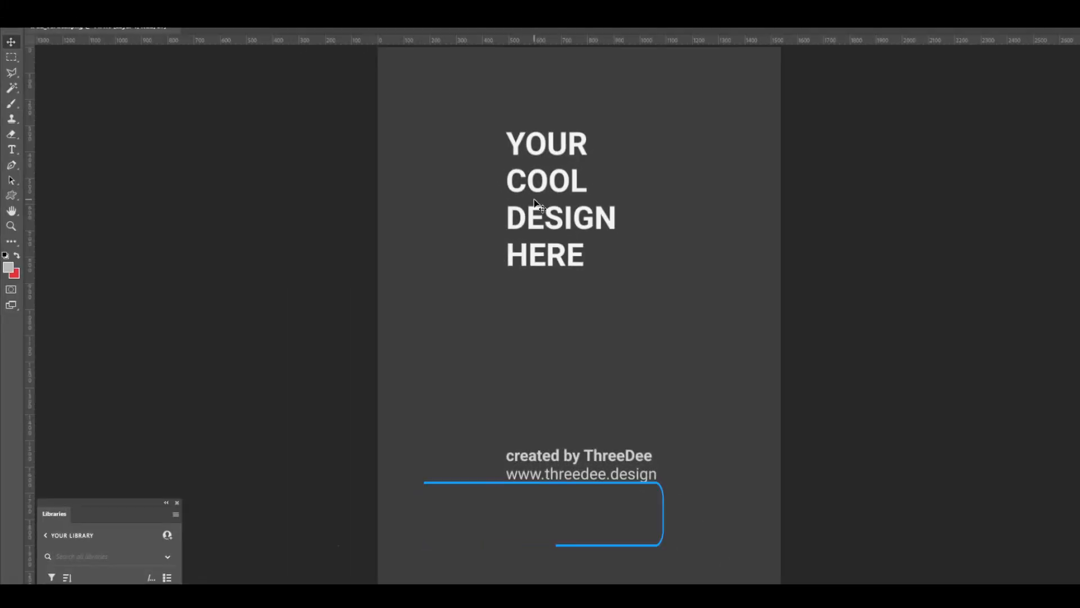
key("ctrl+minus")
key("b")
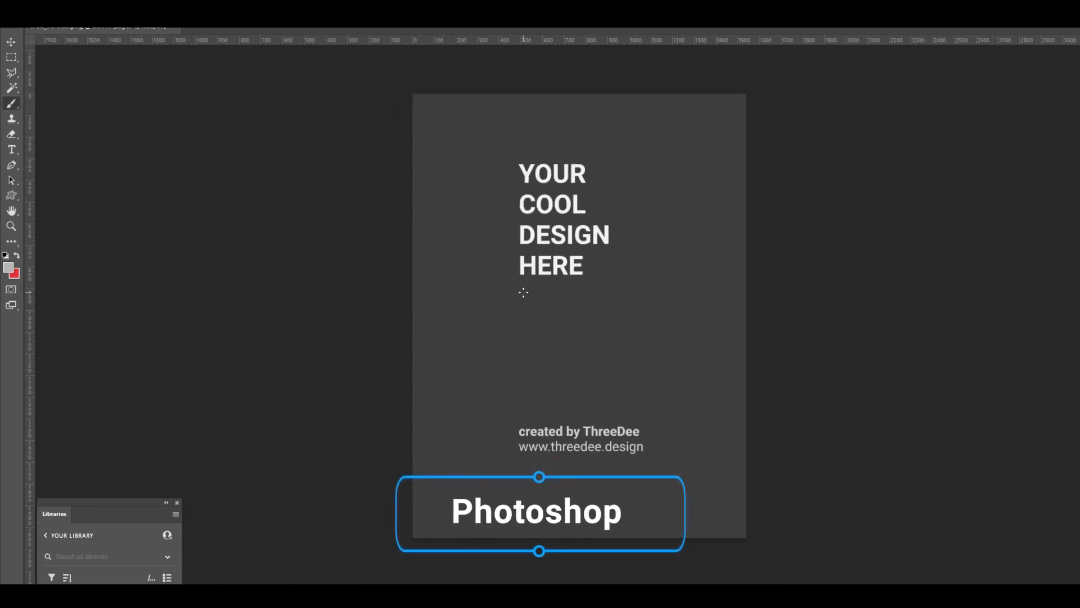
Step: Set the foreground color to the dark grey of the artwork background
left_click_drag(513, 307, 611, 306)
key("ctrl+z")
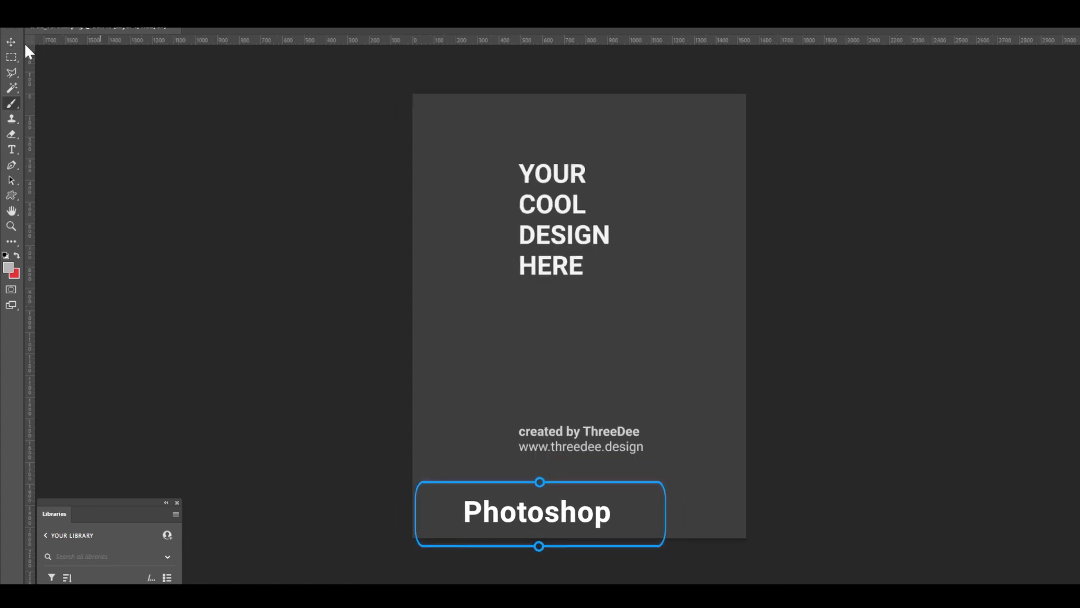
left_click(12, 56)
left_click_drag(510, 145, 663, 481)
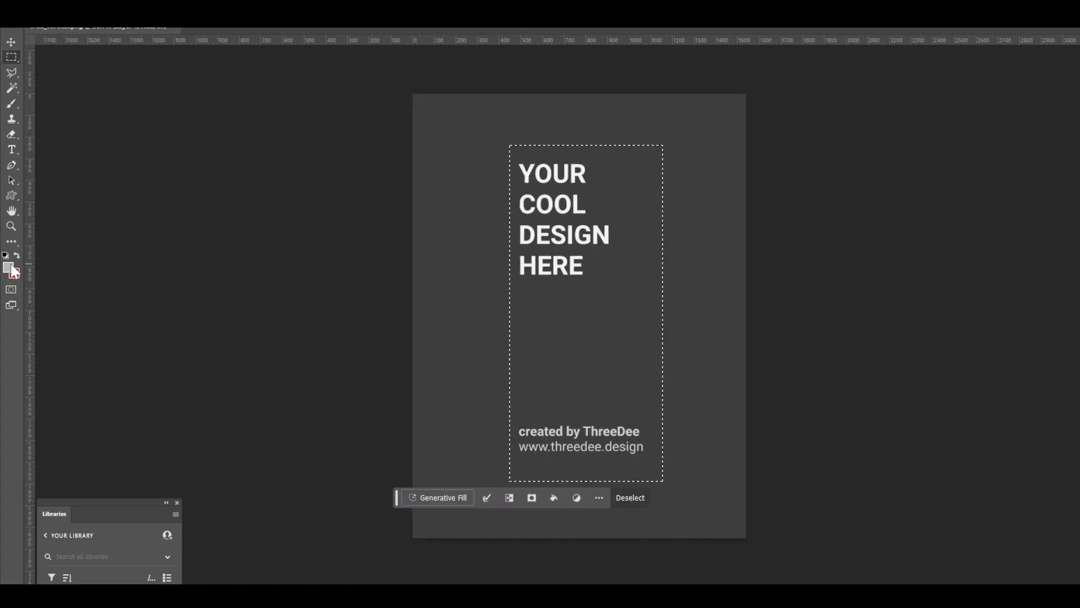
left_click(13, 271)
left_click(448, 186)
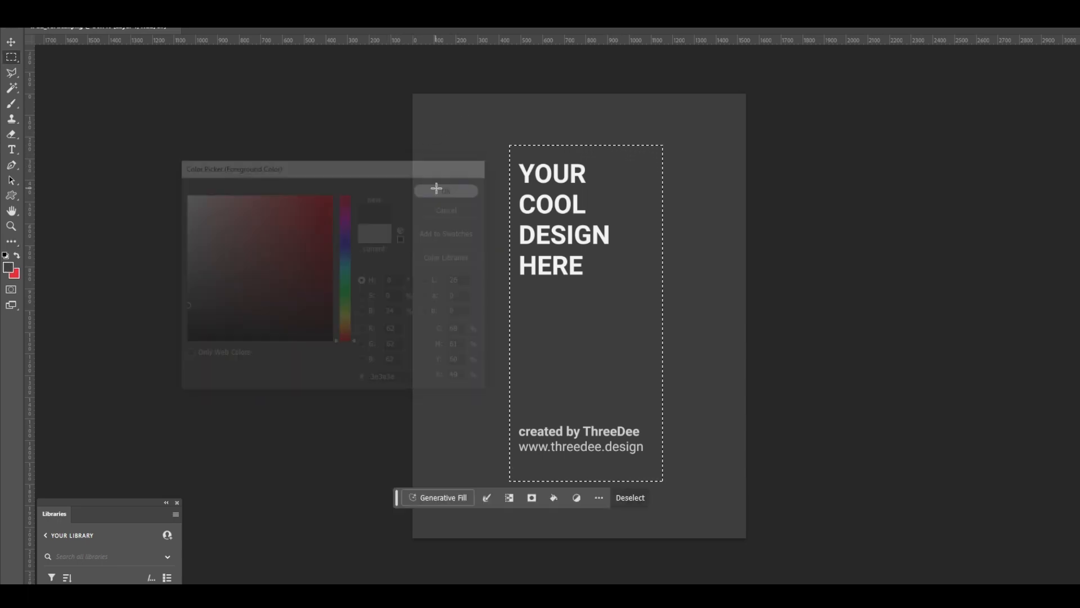
Step: Select the area around the YOUR COOL DESIGN HERE headline, clear it to the background grey and deselect
left_click_drag(480, 134, 658, 340)
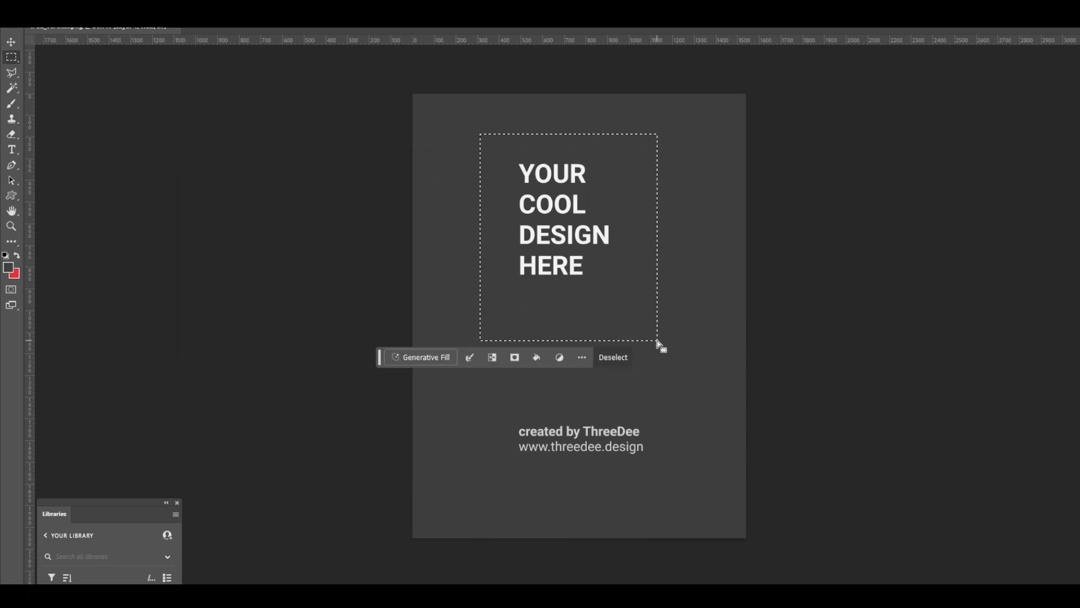
key("Delete")
key("ctrl+d")
Step: Add the text YOUR LOGO to the upper half of the artwork and color it white
key("t")
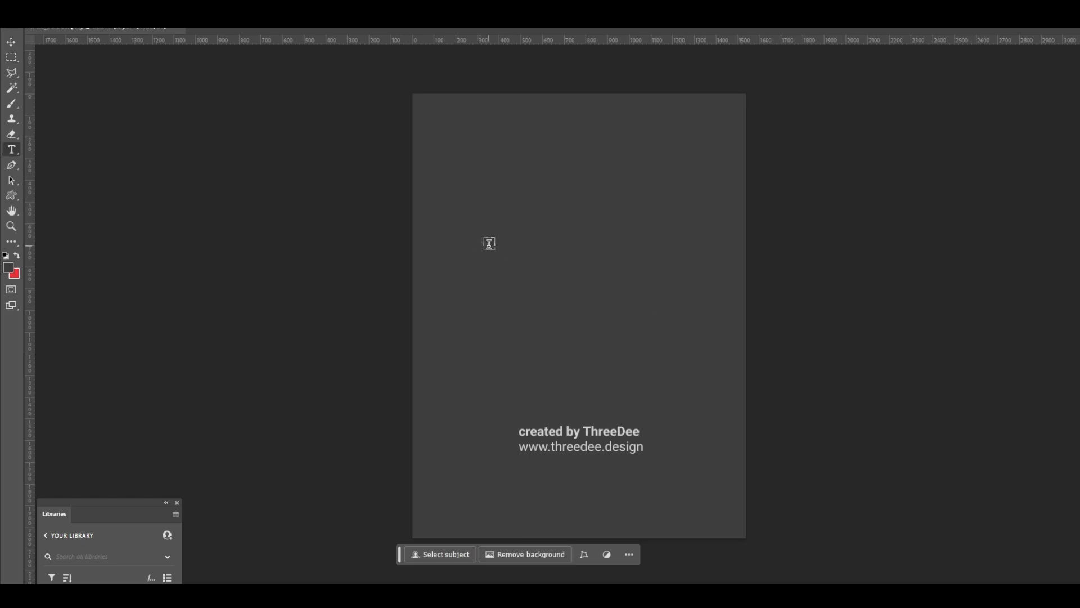
left_click(490, 244)
type("YOUR")
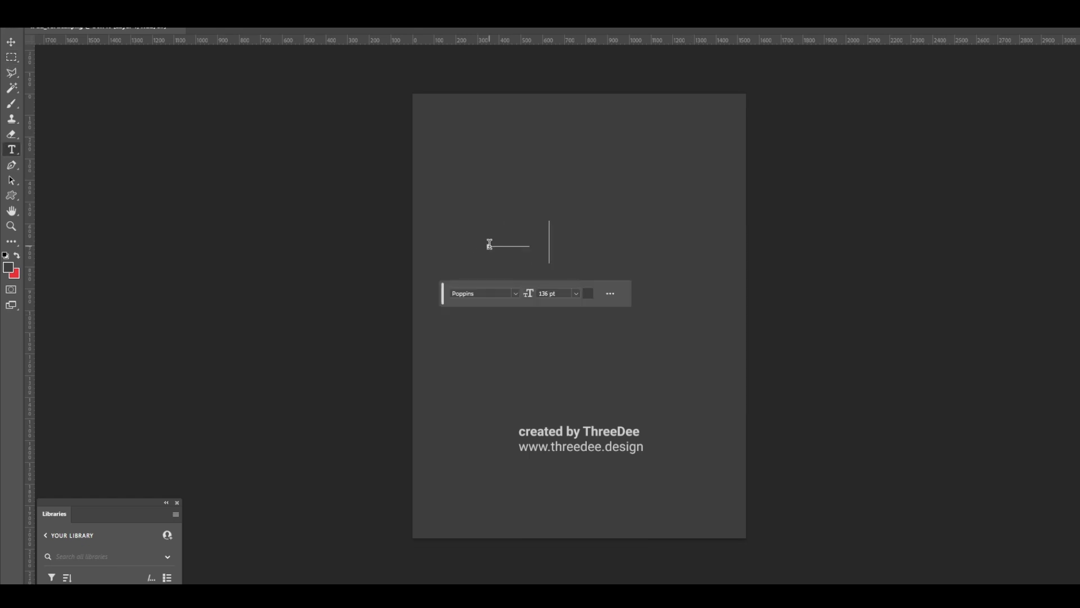
type("ee")
key("ctrl+a")
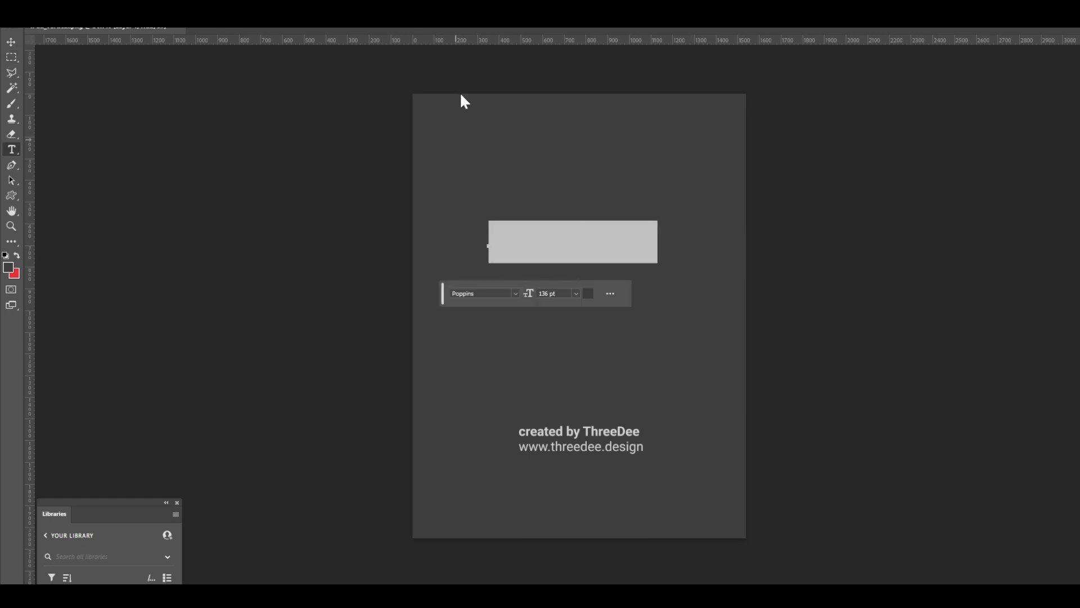
left_click(589, 293)
left_click_drag(225, 219, 156, 160)
left_click(458, 189)
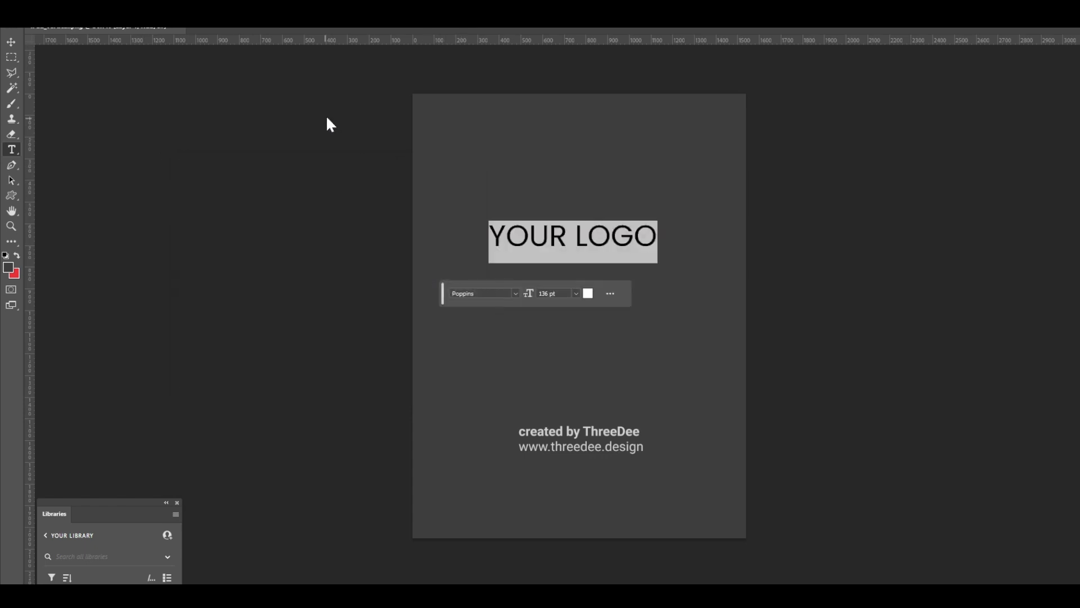
Step: Enlarge the YOUR LOGO text and center it horizontally on the canvas
left_click(13, 43)
key("ctrl+t")
left_click_drag(659, 221, 700, 199, "alt")
key("Return")
key("ctrl+a")
left_click(280, 25)
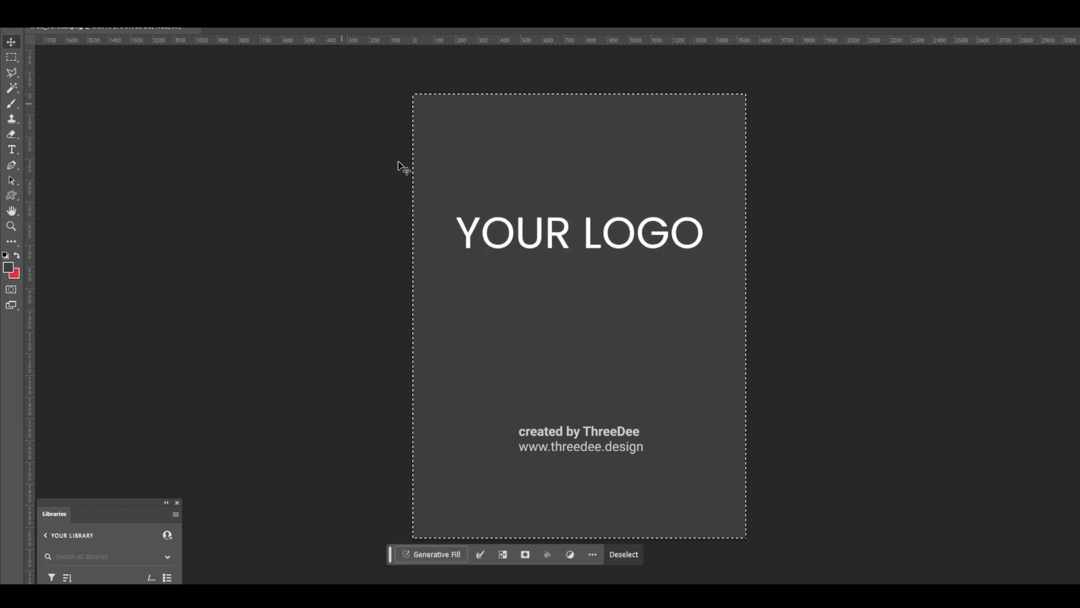
key("ctrl+d")
Step: Save the artwork as the PNG file iPad_vertical in the textures folder, replacing the existing file
key("ctrl+shift+s")
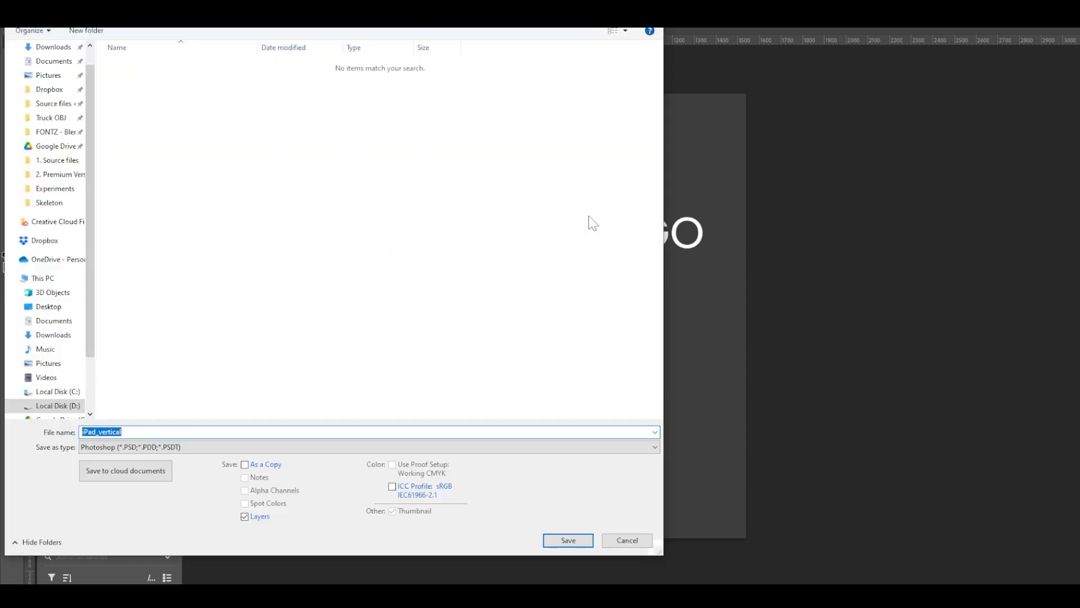
left_click(164, 448)
left_click(134, 321)
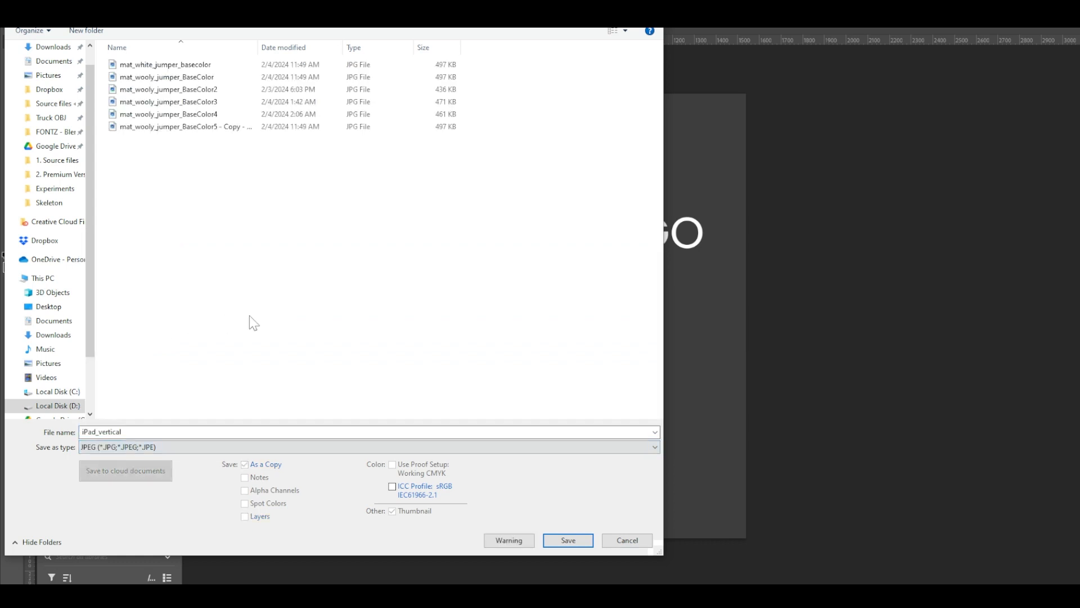
left_click(180, 447)
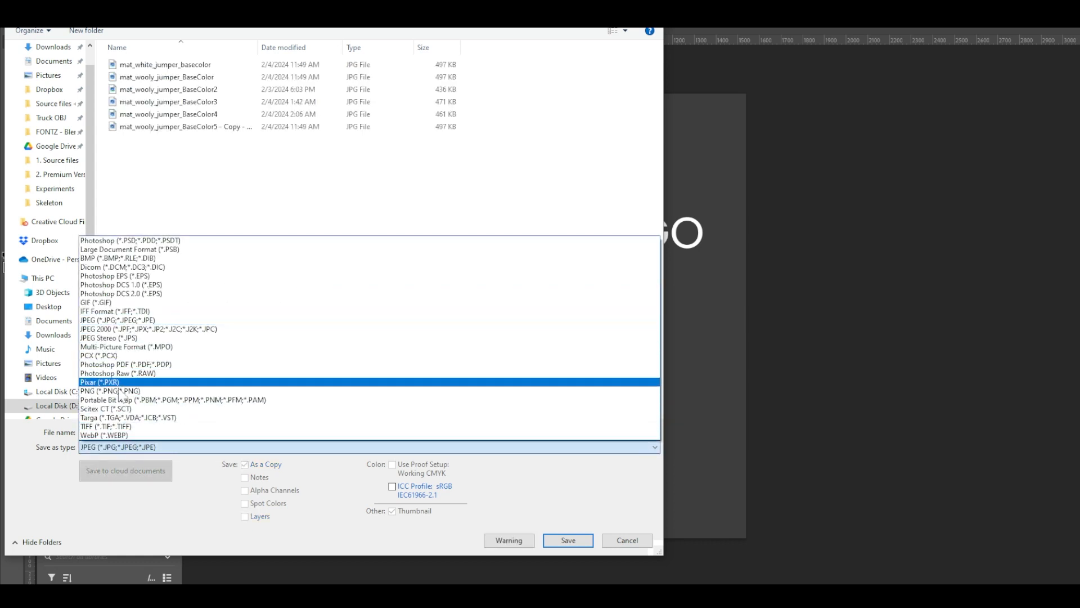
left_click(136, 390)
left_click(568, 540)
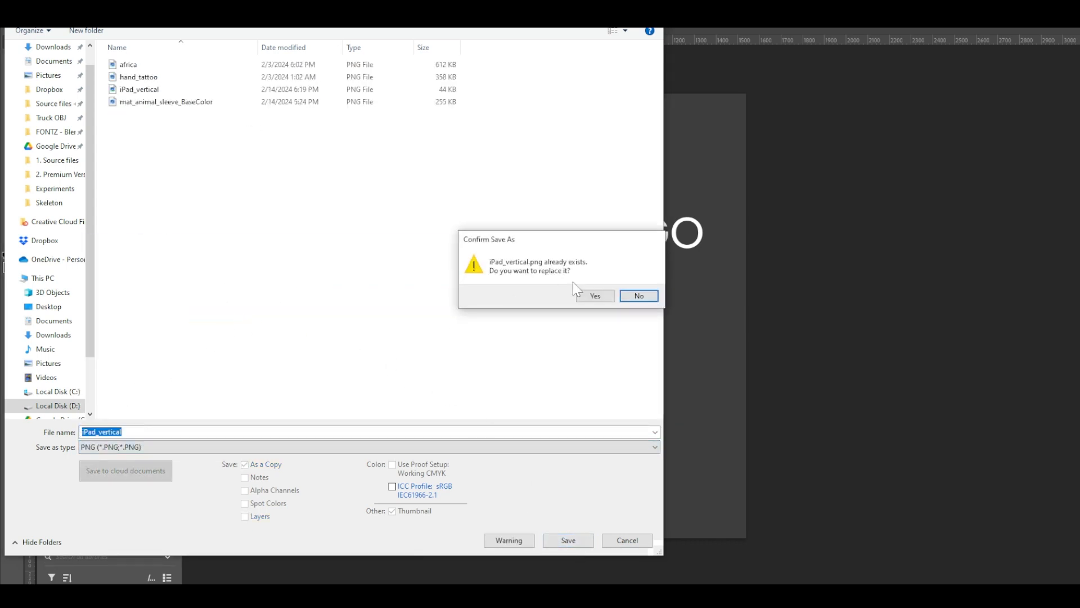
left_click(587, 292)
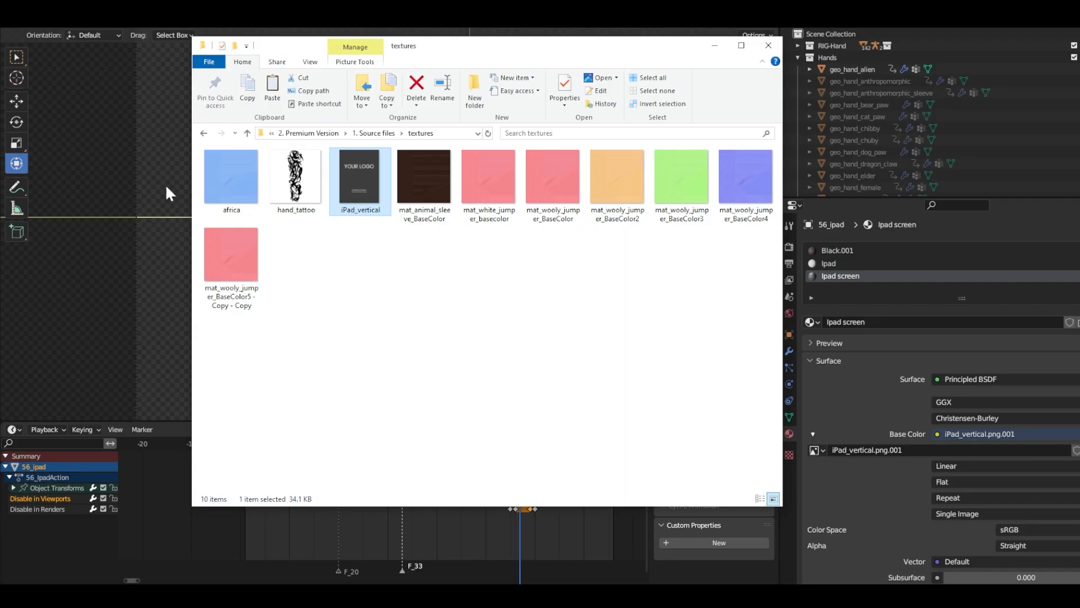
Step: Switch to Blender, load iPad_vertical.png as the Ipad screen base color image and inspect the tablet up close
left_click(165, 184)
left_click(1079, 450)
left_click(338, 198)
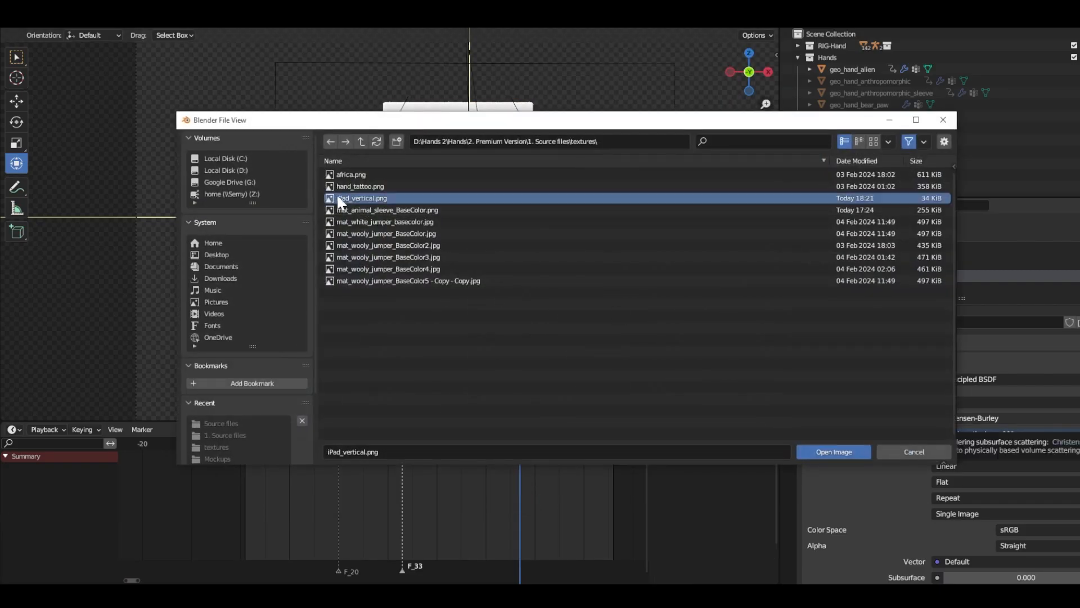
double_click(353, 195)
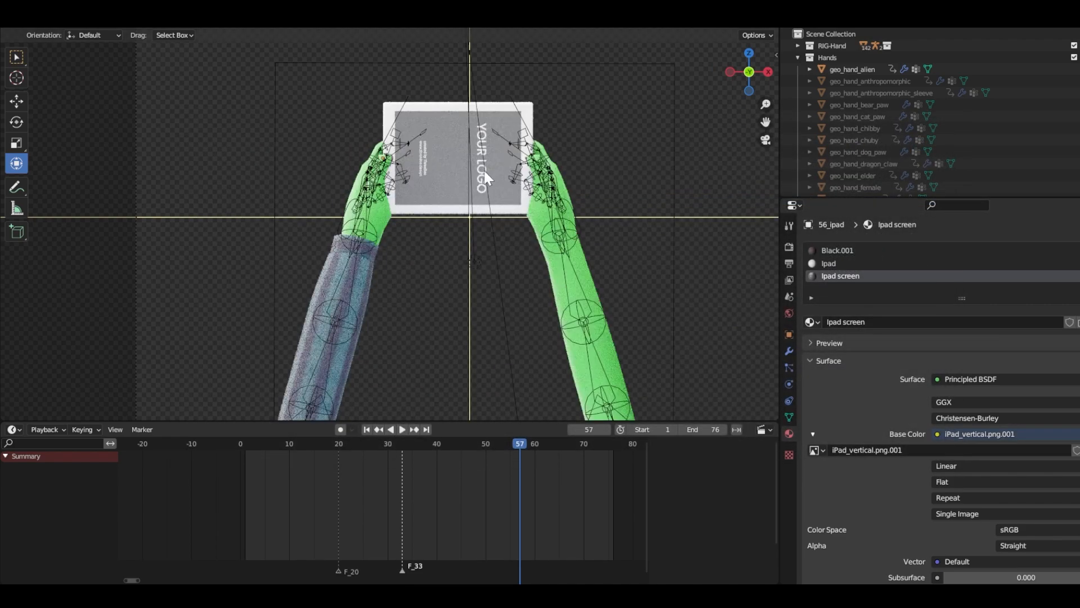
scroll(467, 247, "up", 5)
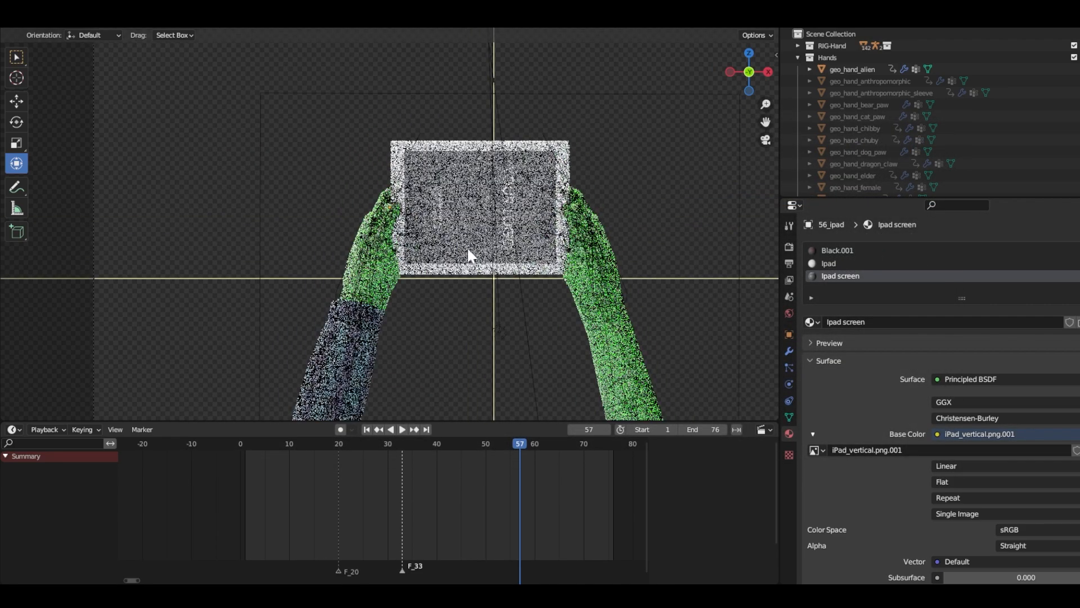
scroll(307, 243, "up", 1)
middle_click_drag(417, 245, 353, 266, "shift")
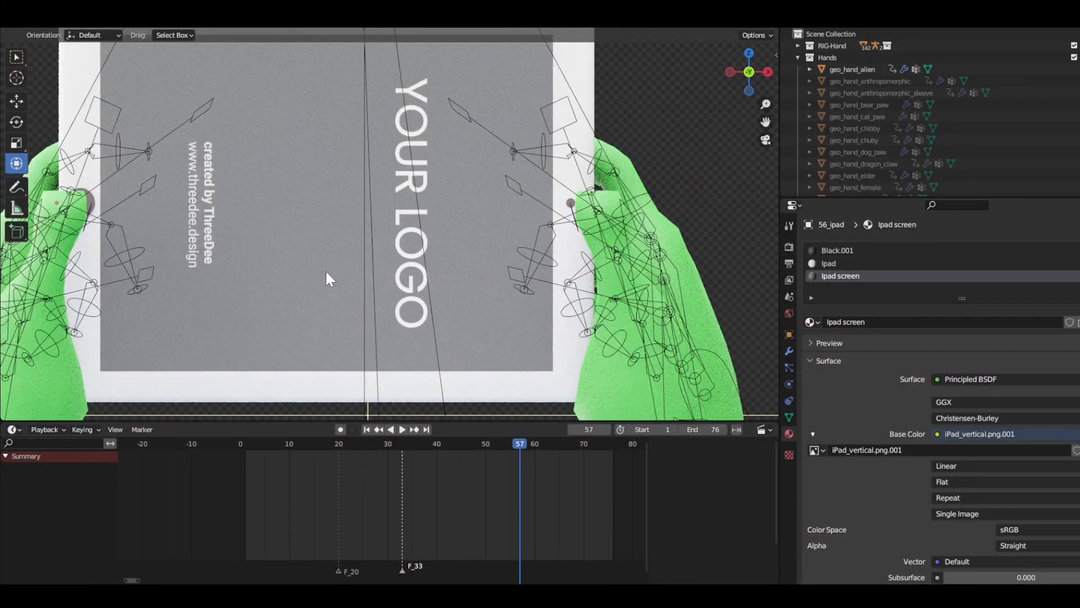
scroll(326, 272, "down", 4)
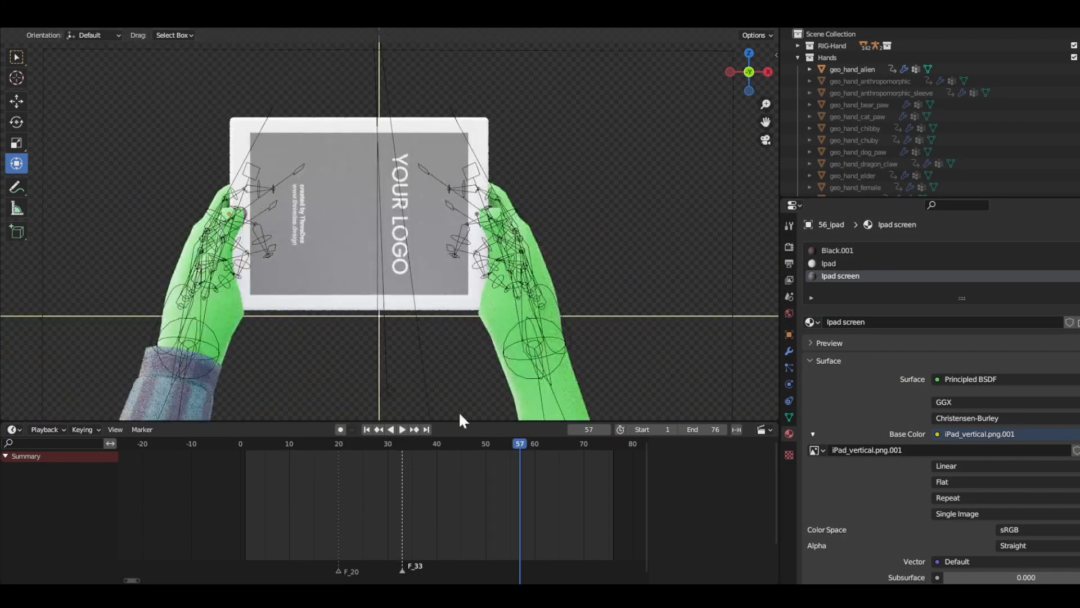
Step: Go to frame 73, select the flannel sleeve under the watch and move it freely back along the arm
left_click_drag(520, 445, 597, 444)
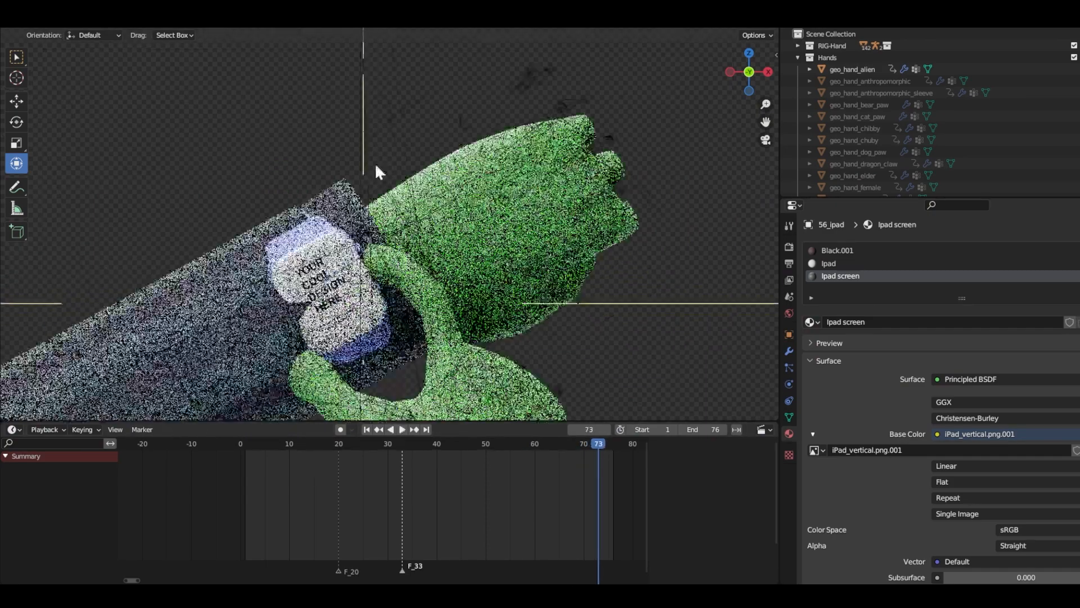
scroll(374, 147, "up", 4)
middle_click_drag(343, 284, 380, 160, "shift")
scroll(376, 158, "down", 6)
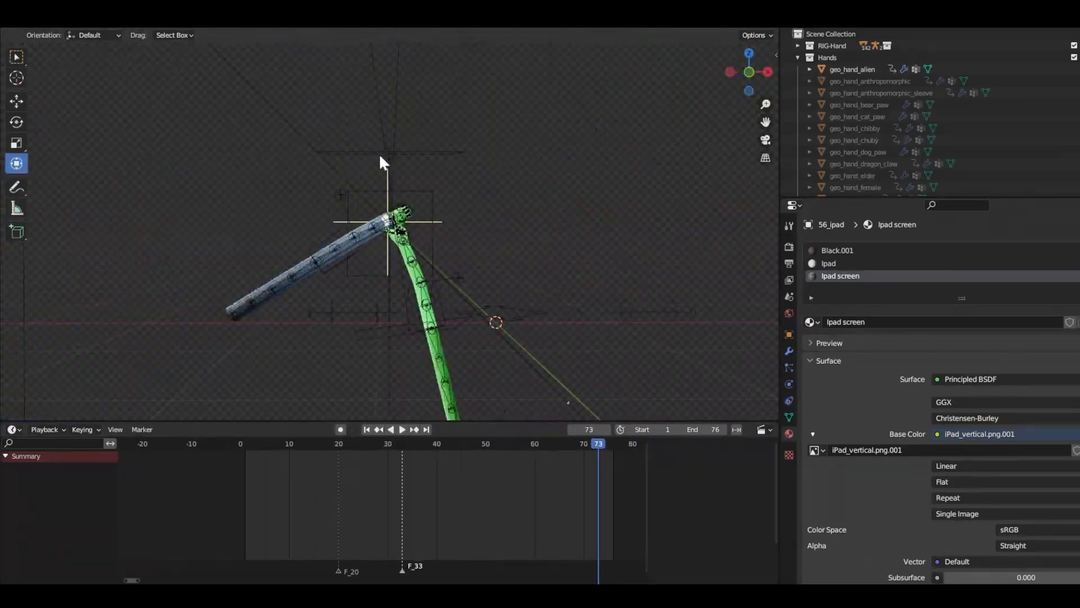
scroll(381, 162, "up", 8)
left_click(389, 215)
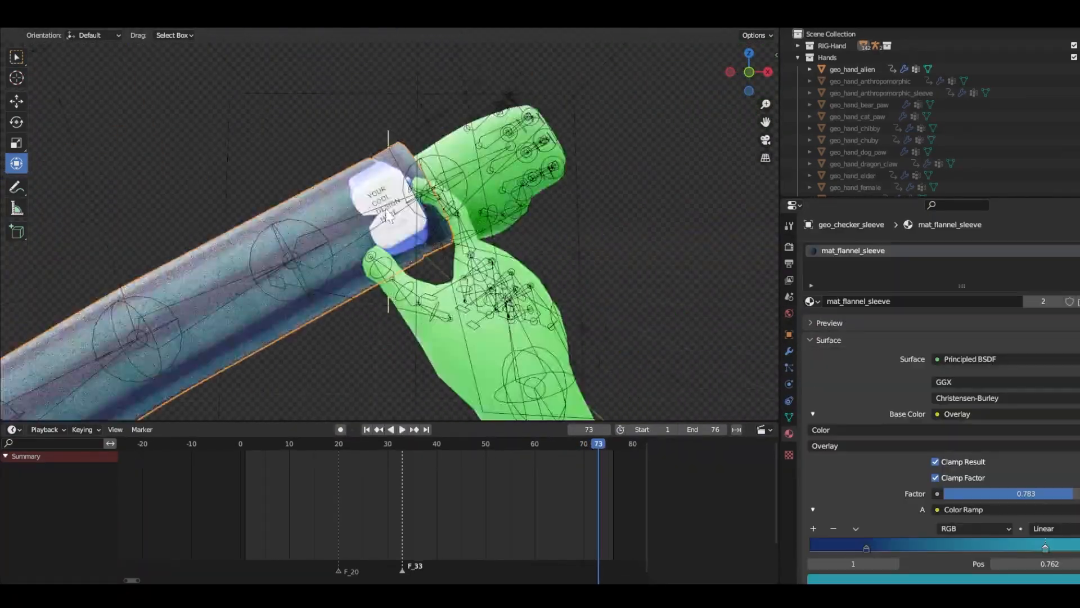
scroll(388, 214, "up", 3)
key("g")
left_click(270, 273)
Step: Fit the sleeve behind the watch by moving it about -0.041 m along its own X axis and 0.011 m along Z
key("g")
key("y")
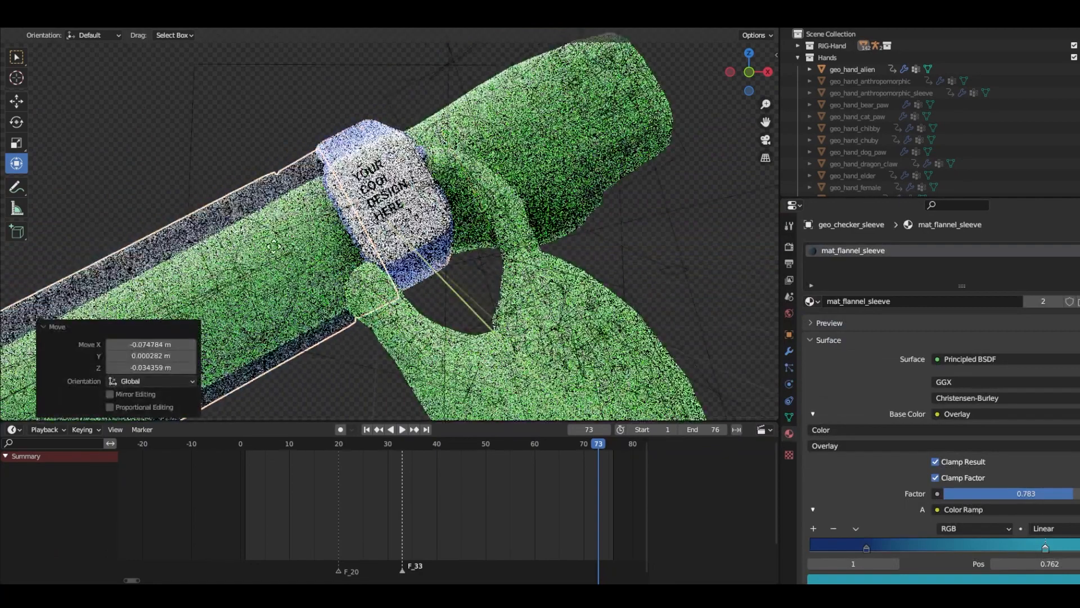
key("x")
left_click(330, 244)
key("g")
key("x")
left_click(282, 264)
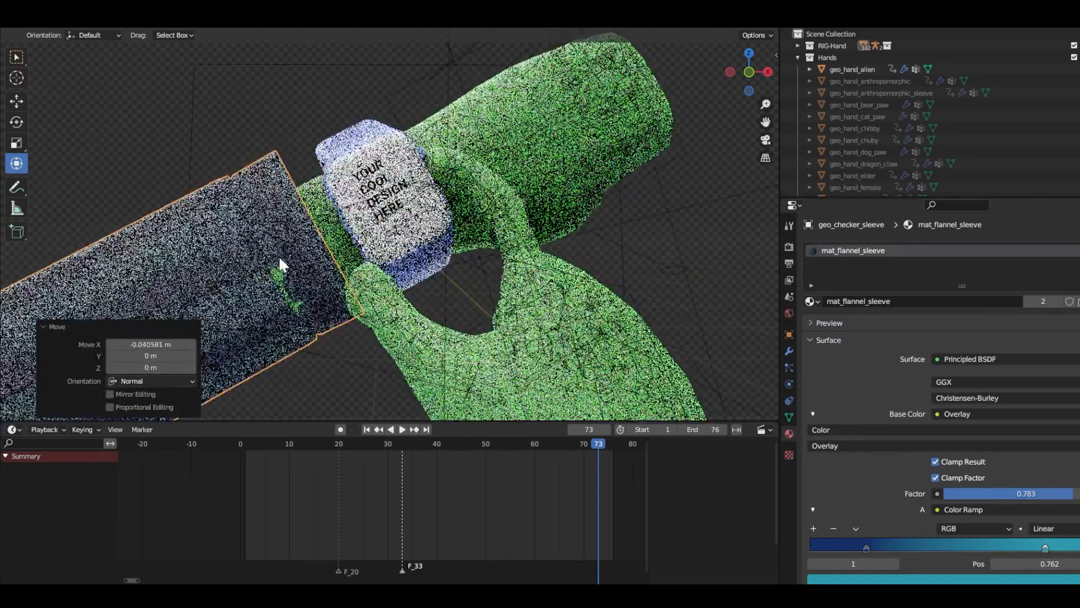
key("g")
key("z")
left_click(353, 238)
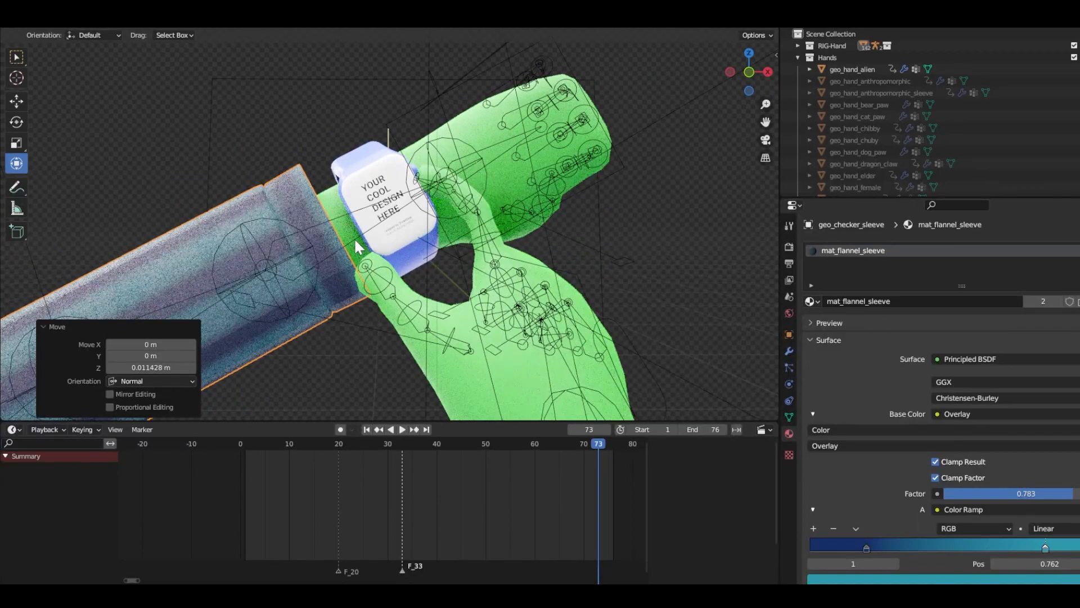
Step: Select the 71_apple_watch object, move it along its own X axis and scale it by 1.119
left_click(354, 240)
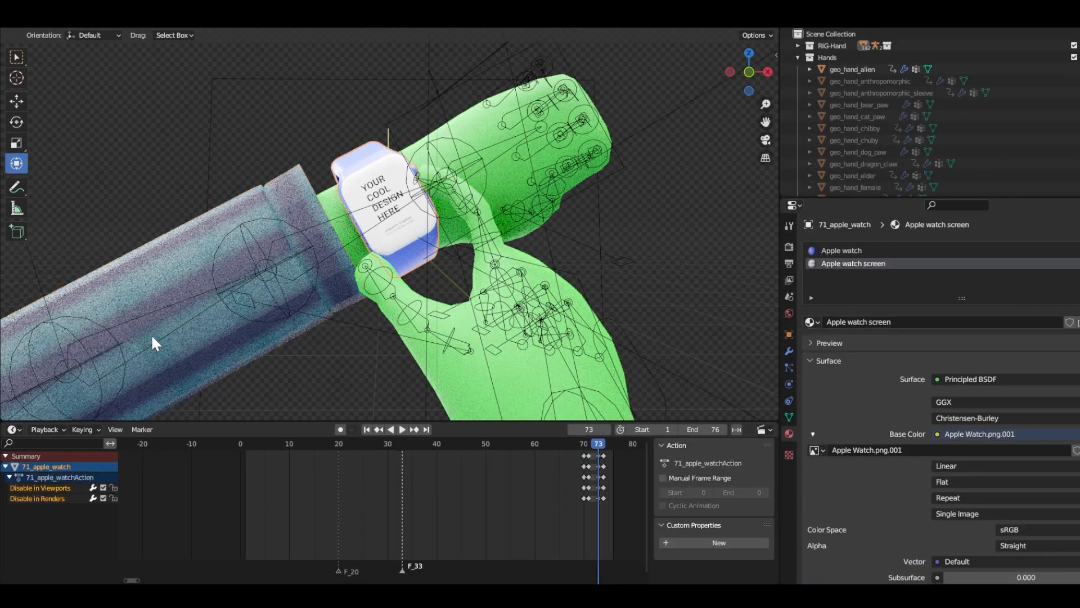
key("g")
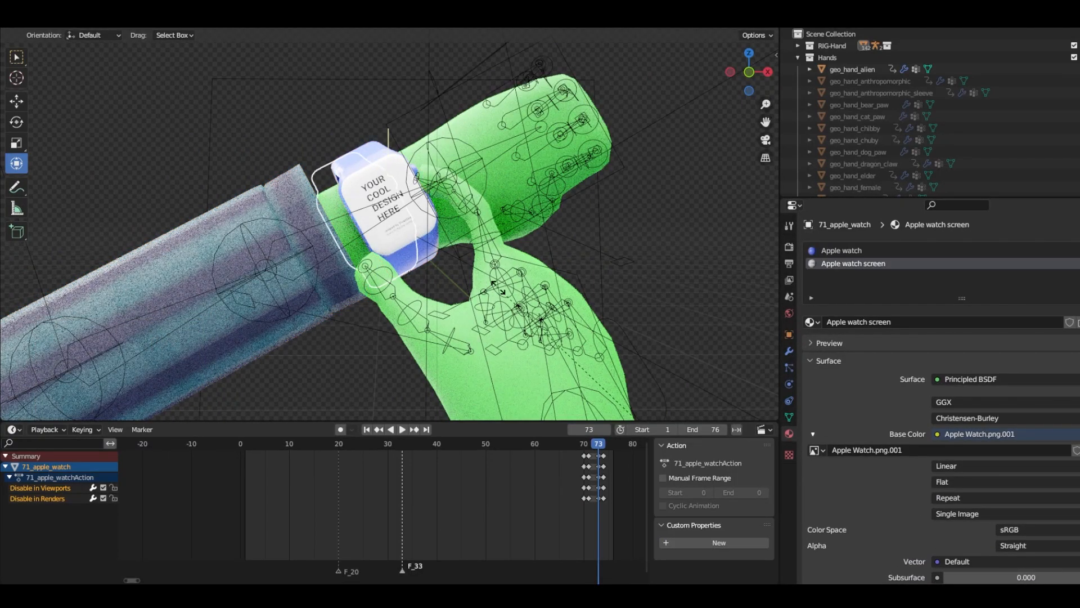
key("x")
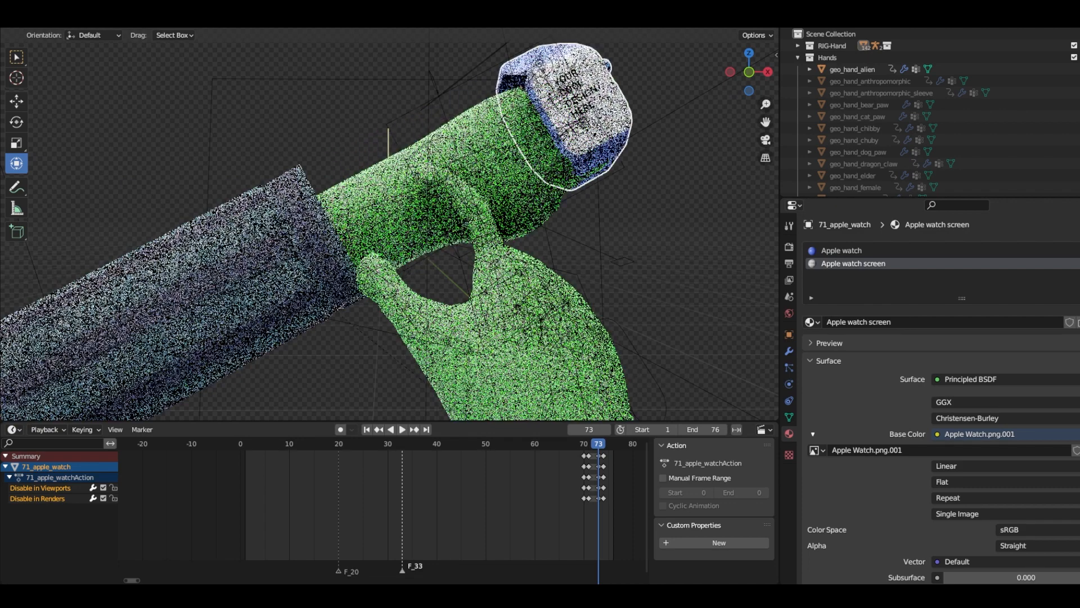
left_click(281, 268)
key("s")
left_click(278, 258)
Step: Slide the watch down the arm along its own X axis onto the sleeve, including moves of -0.097336 m and -0.20153 m
key("g")
key("x")
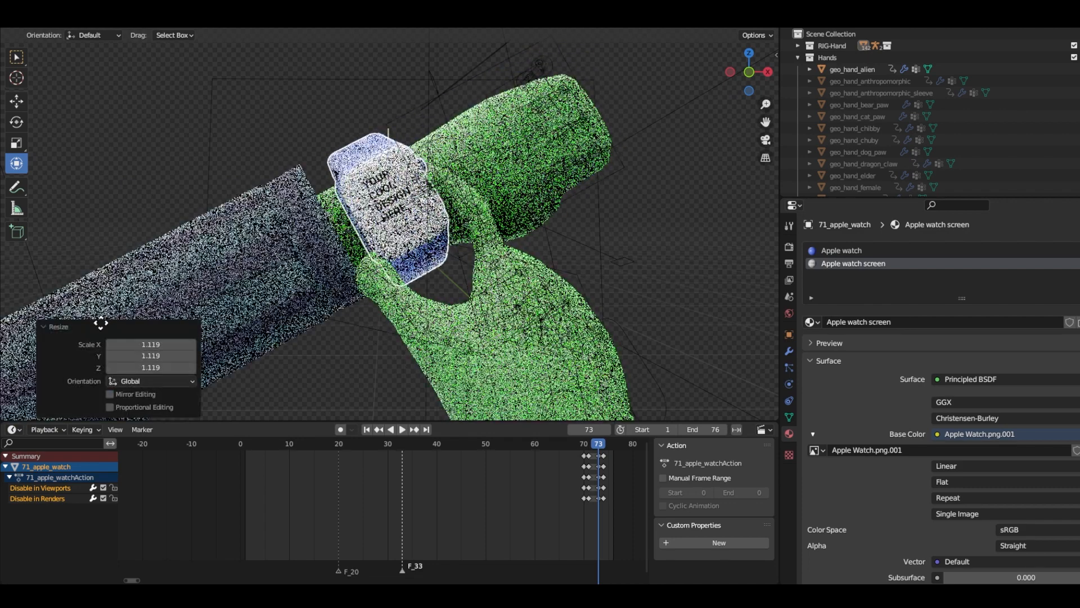
left_click(137, 307)
key("g")
key("x")
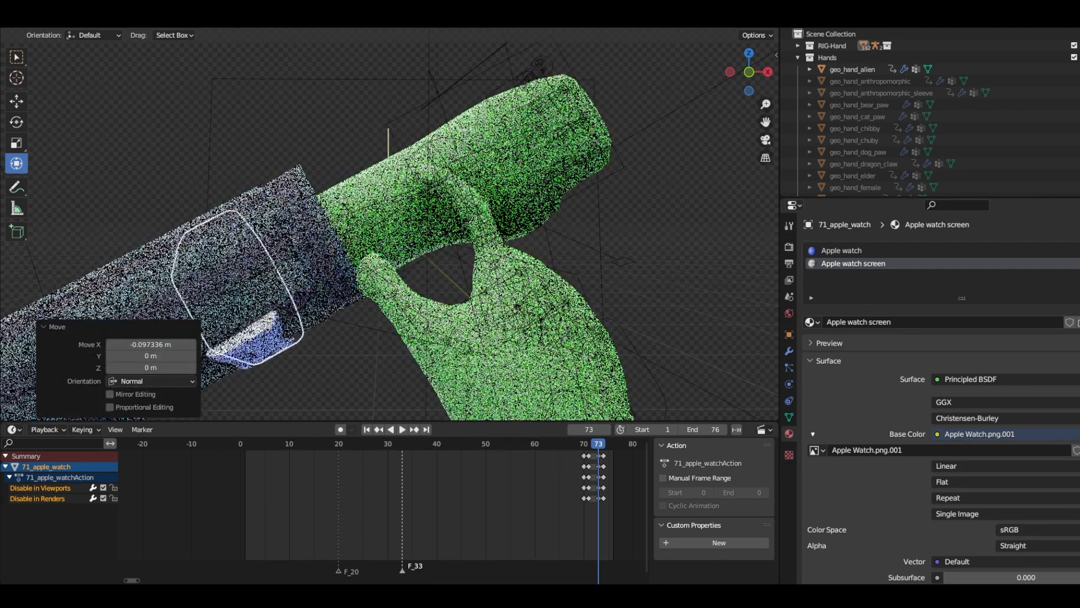
left_click(447, 267)
key("g")
key("x")
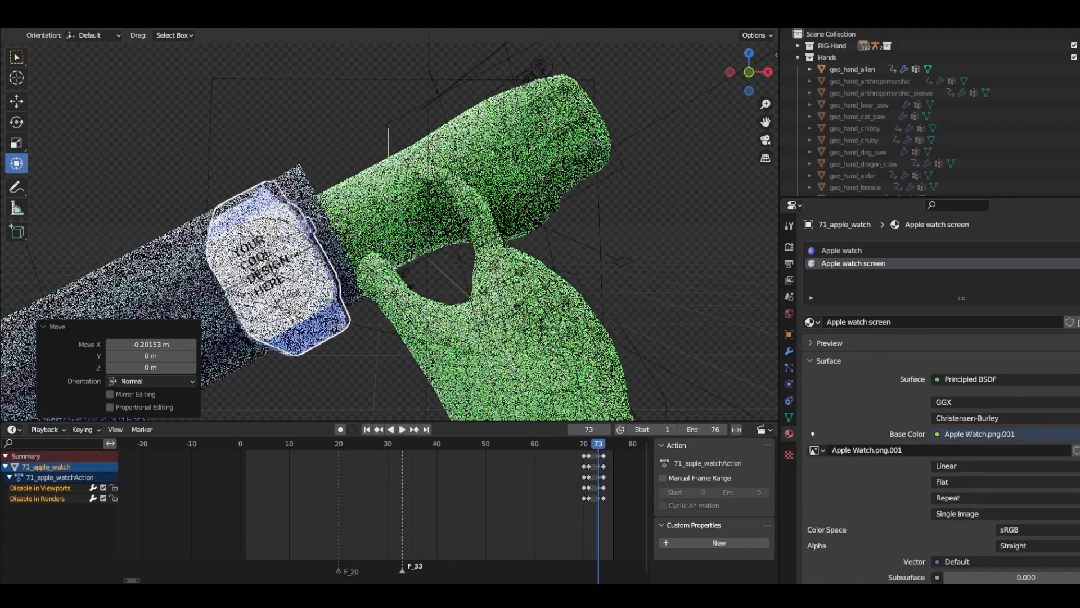
left_click(198, 348)
Step: Scale the watch by 1.068 and move it along its own X axis by -0.12091 m and -0.007735 m to fit the sleeve
key("s")
left_click(188, 354)
key("g")
key("x")
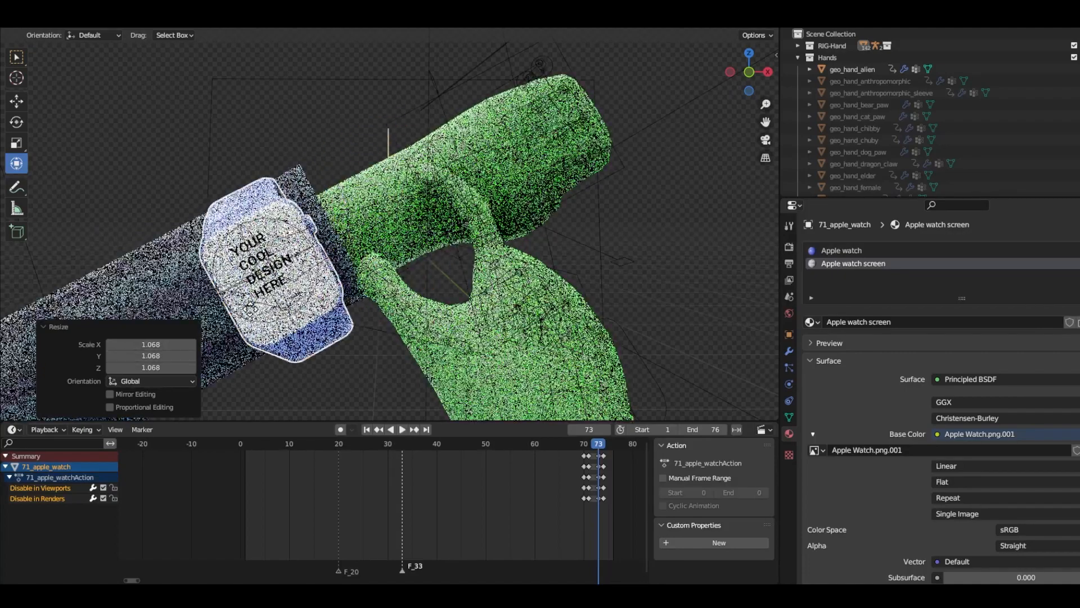
left_click(73, 405)
middle_click_drag(236, 315, 310, 293, "shift")
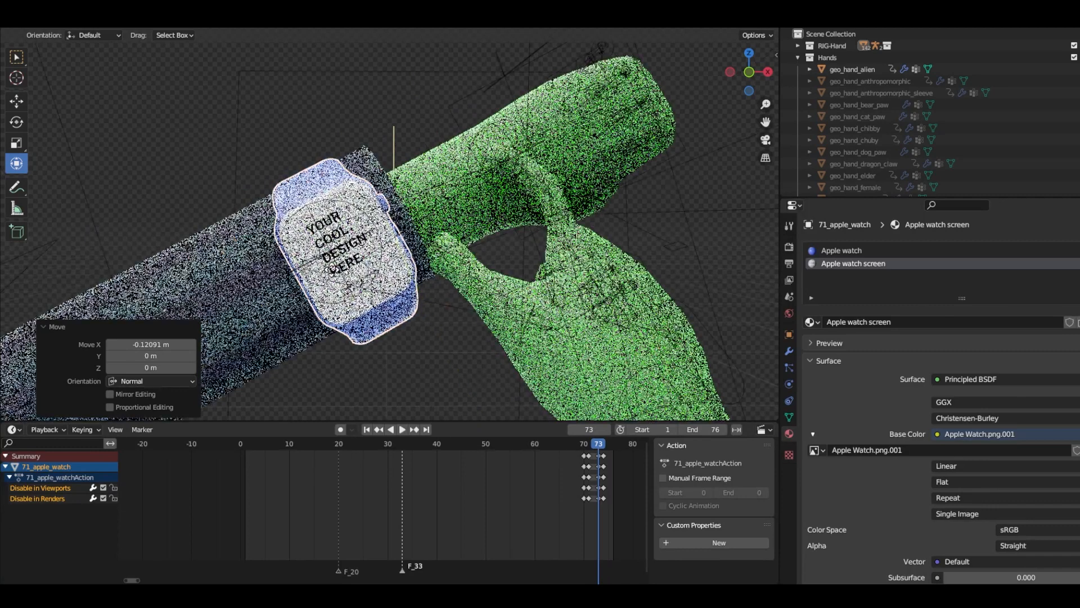
key("g")
key("x")
left_click(323, 265)
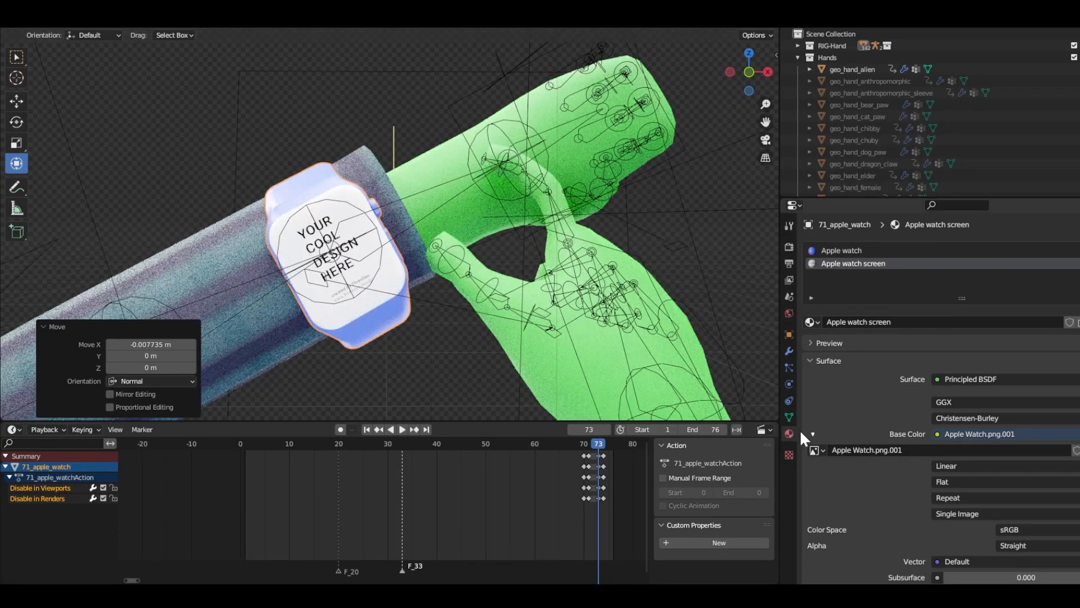
Step: Recolor the Apple watch body by changing the Apple watch material's base color to a dark navy blue
left_click(839, 250)
left_click(1008, 434)
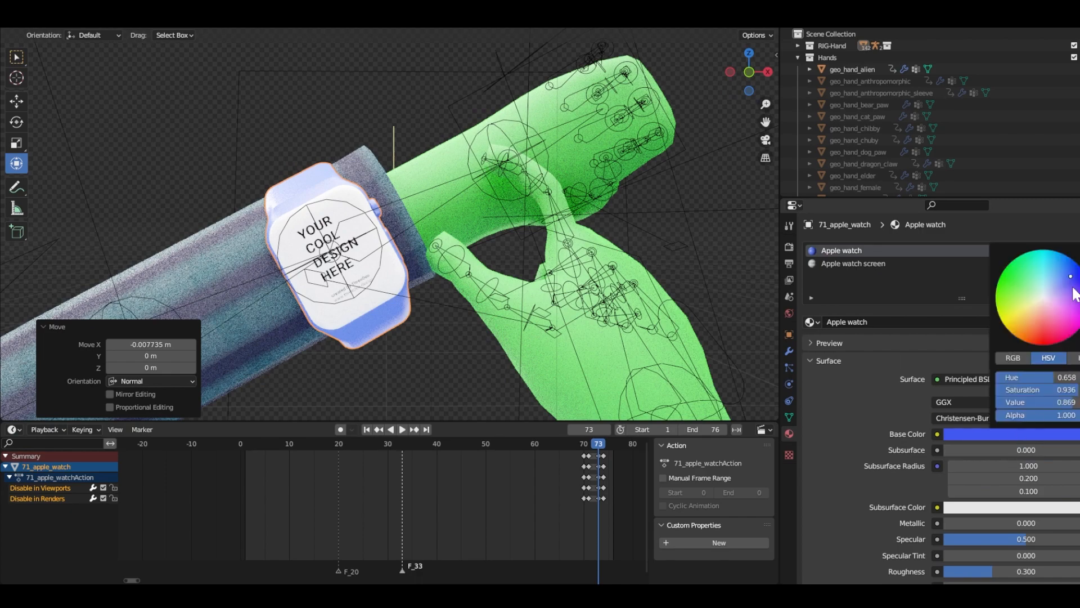
left_click_drag(1030, 317, 1017, 321)
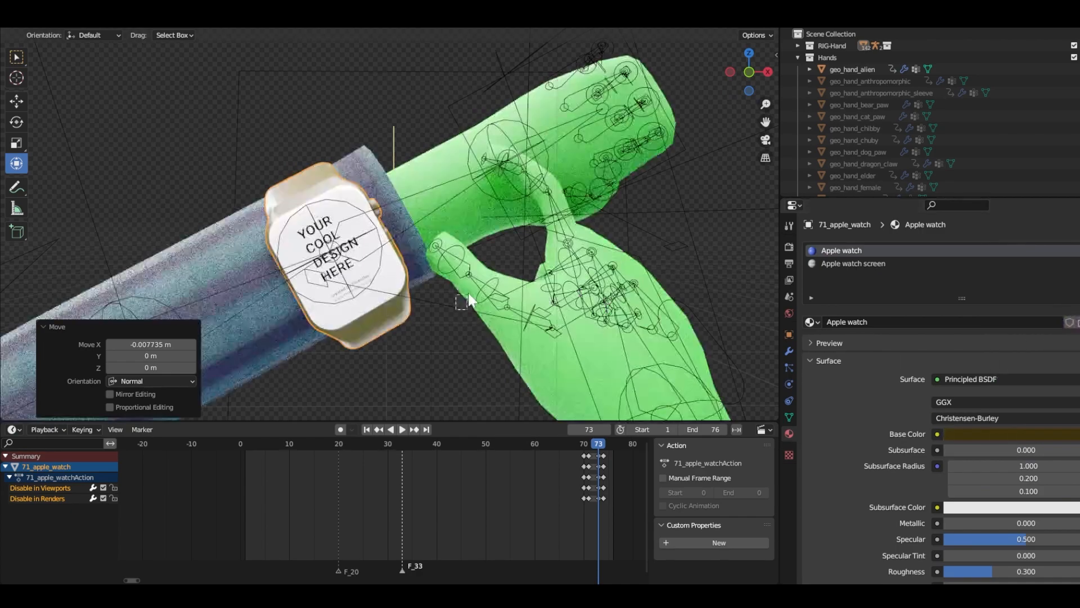
left_click(1041, 265)
key("ctrl+z")
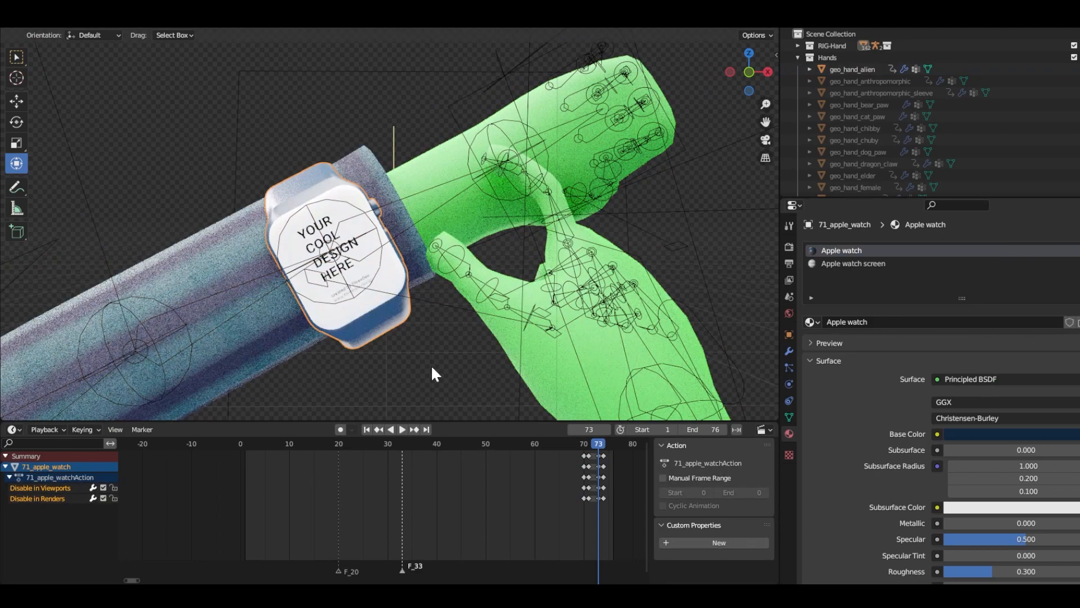
Step: Enlarge the scene's object list, expand the Accesories collection and collapse the Objects collection
scroll(638, 127, "down", 4)
middle_click_drag(638, 127, 488, 215)
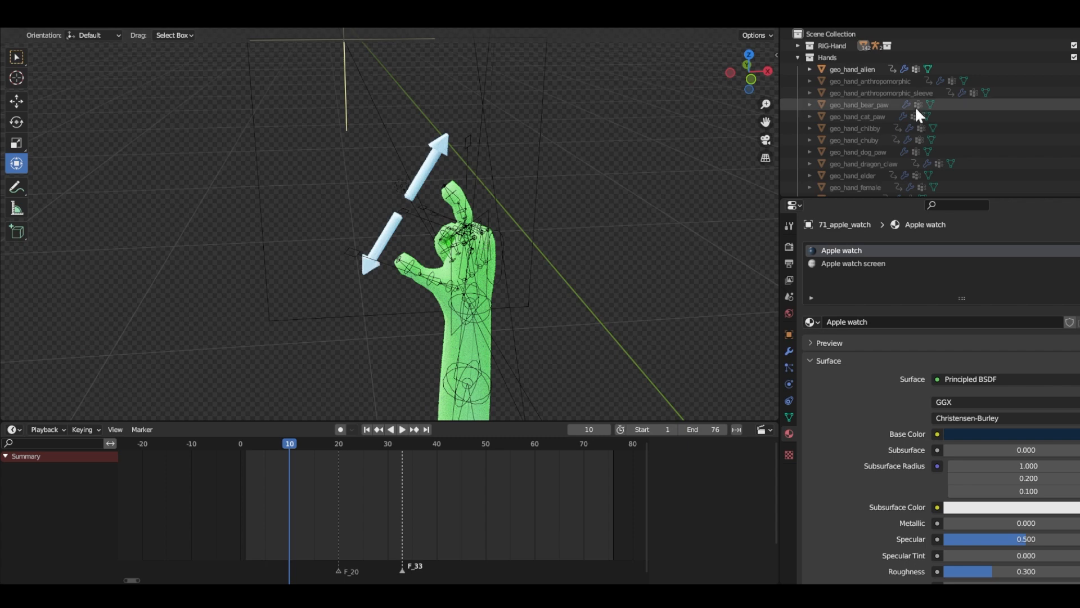
left_click_drag(891, 198, 886, 410)
scroll(878, 268, "down", 5)
scroll(875, 263, "down", 9)
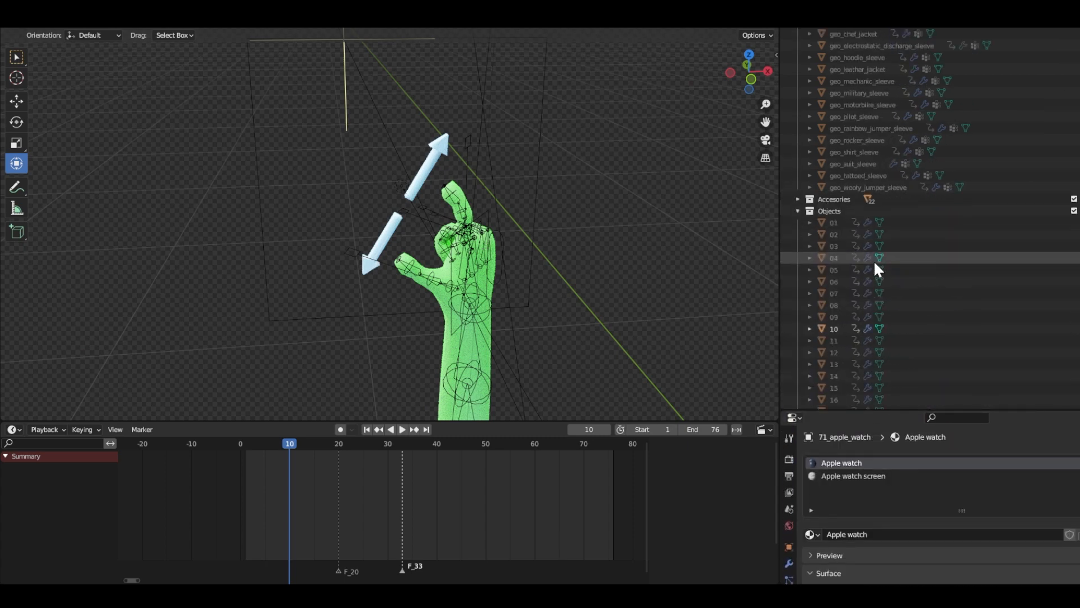
left_click(799, 187)
left_click(798, 350)
scroll(845, 310, "down", 6)
scroll(846, 310, "down", 5)
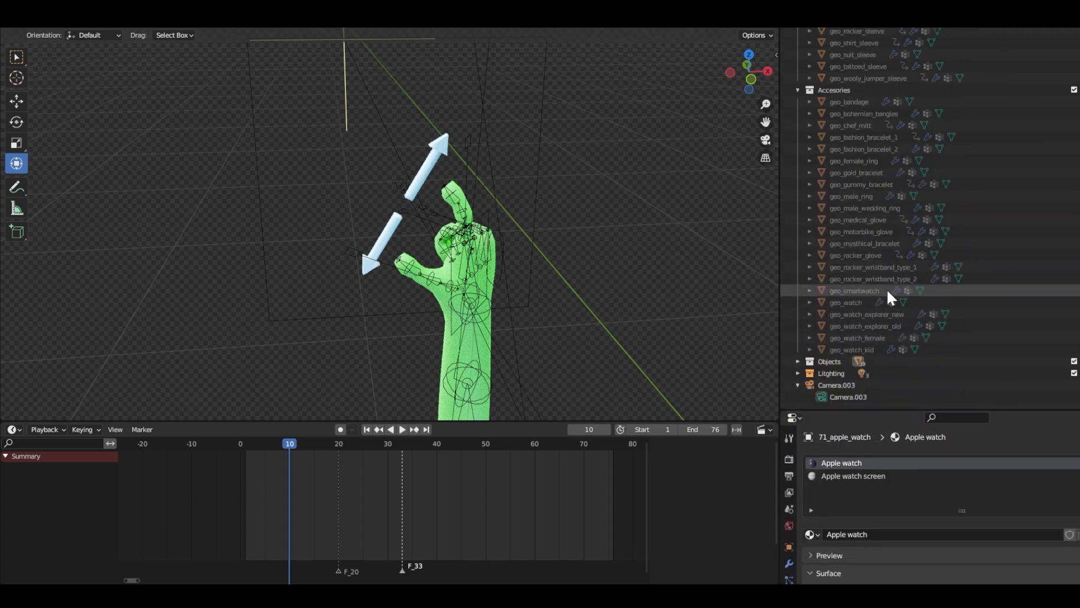
Step: Make the geo_watch accessory visible and view it on the wrist of the alien hand
left_click(1079, 303)
middle_click_drag(528, 285, 433, 214)
scroll(504, 242, "up", 2)
middle_click_drag(349, 96, 432, 167)
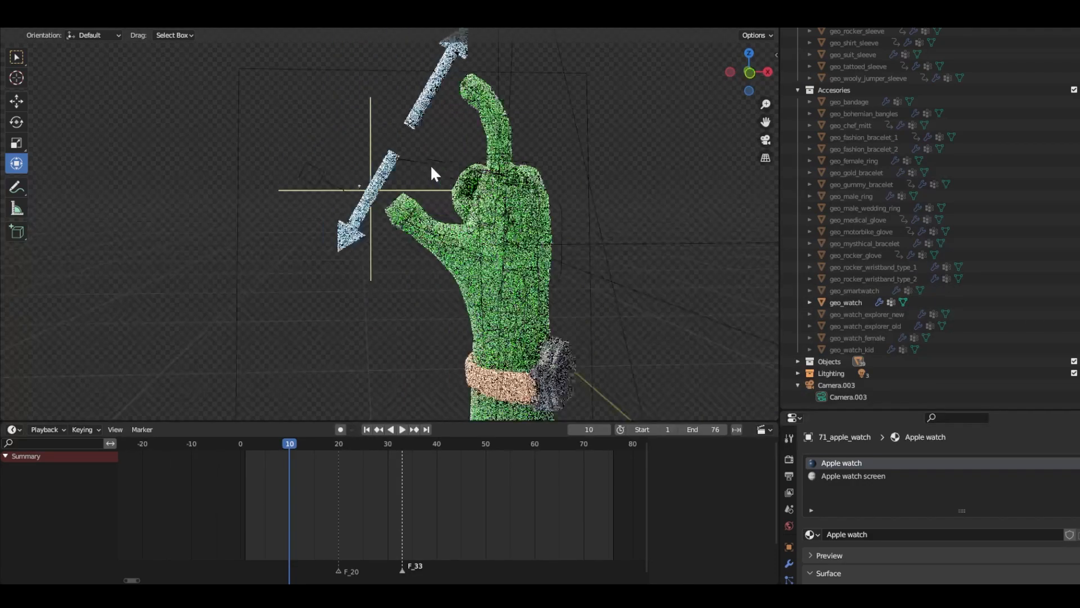